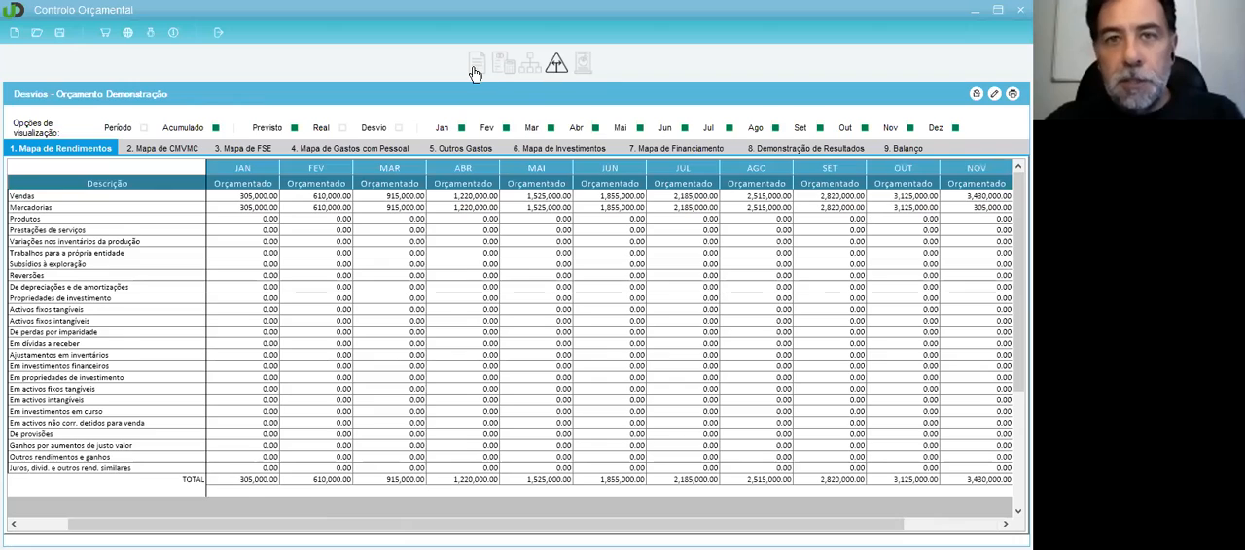
Step: Open the Inputs Gerais and review the company name, Taxa de IRC, Derrama and Segurança Social rate for Orgãos sociais
{"action": "left_click", "coordinate": [475, 66]}
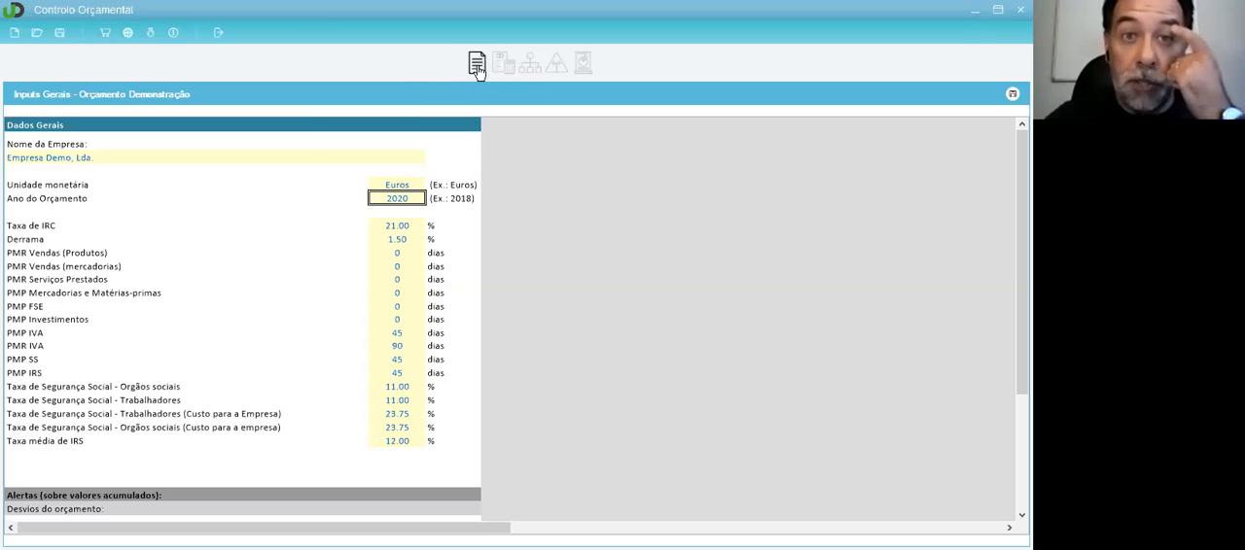
{"action": "left_click", "coordinate": [83, 190]}
{"action": "left_click", "coordinate": [53, 159]}
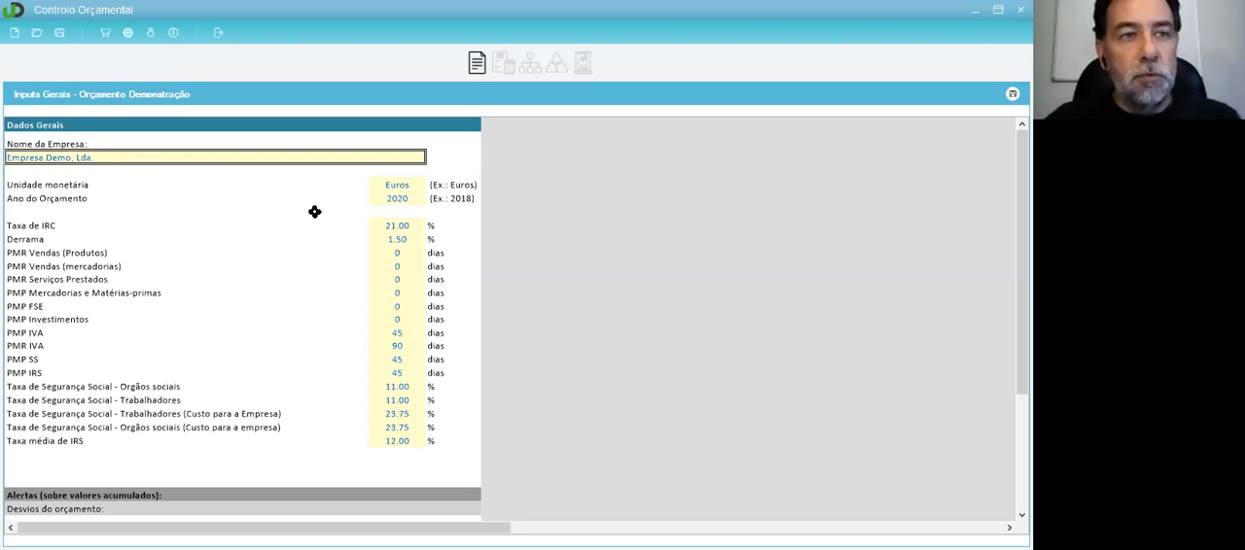
{"action": "left_click", "coordinate": [404, 226]}
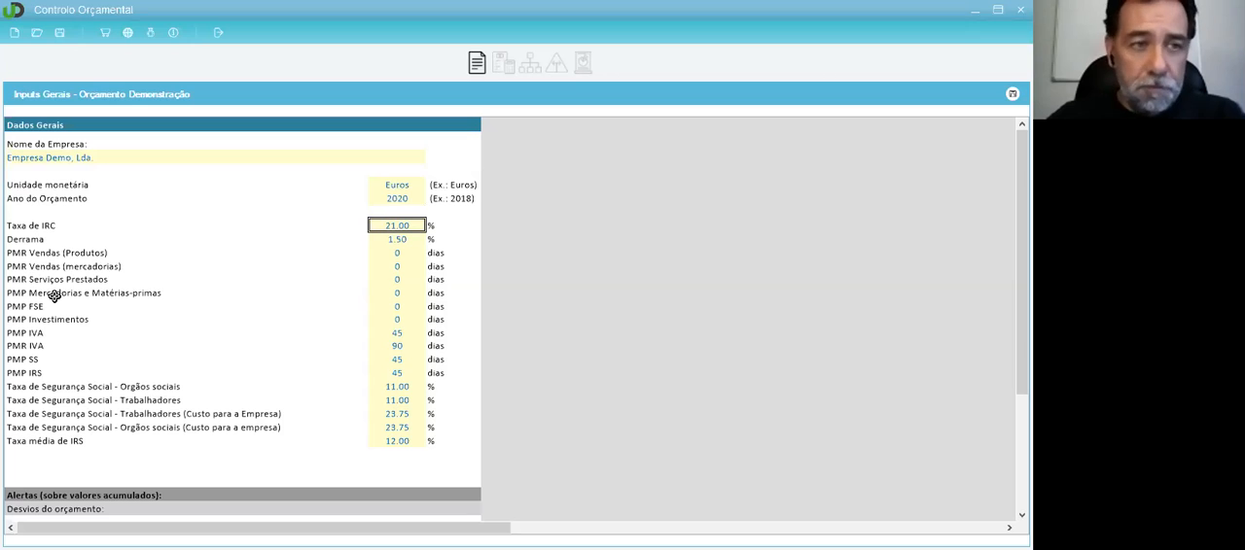
{"action": "left_click", "coordinate": [399, 239]}
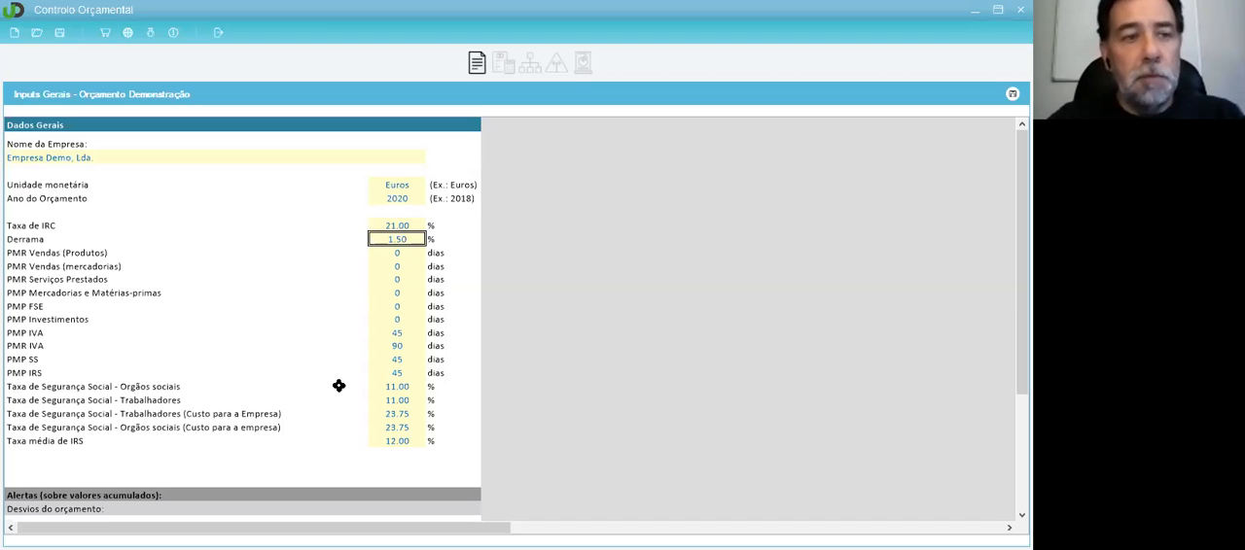
{"action": "left_click", "coordinate": [394, 387]}
Step: Examine the budget deviation alert conditions and percentage thresholds, especially for Resultado Líquido, EBT and Vendas
{"action": "scroll", "coordinate": [395, 390], "scroll_direction": "down", "scroll_amount": 3}
{"action": "scroll", "coordinate": [395, 390], "scroll_direction": "down", "scroll_amount": 5}
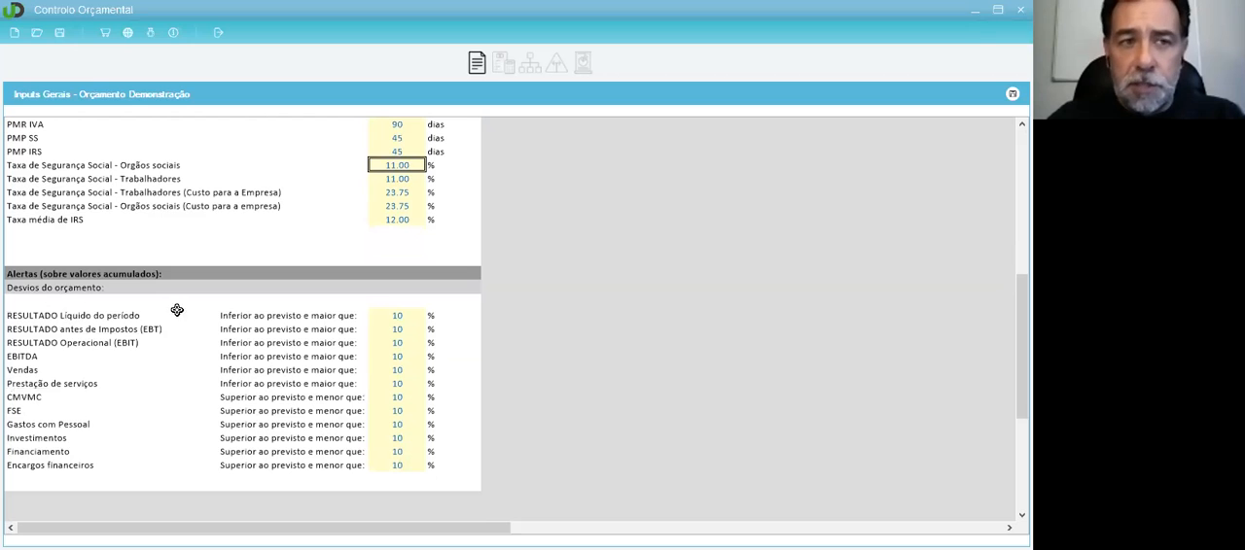
{"action": "left_click", "coordinate": [397, 318]}
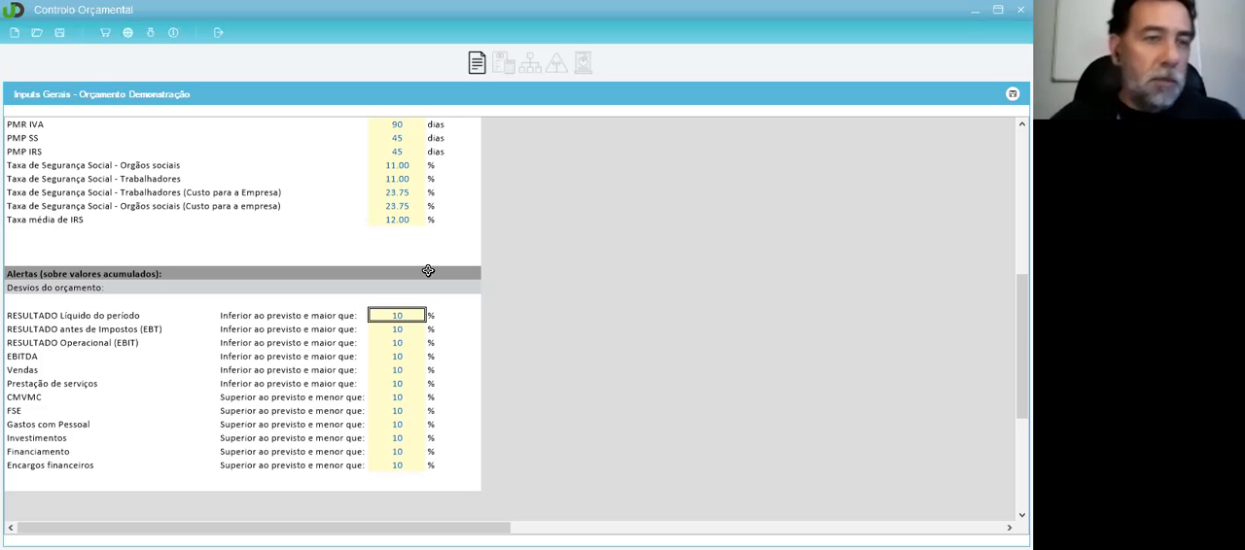
{"action": "left_click", "coordinate": [241, 317]}
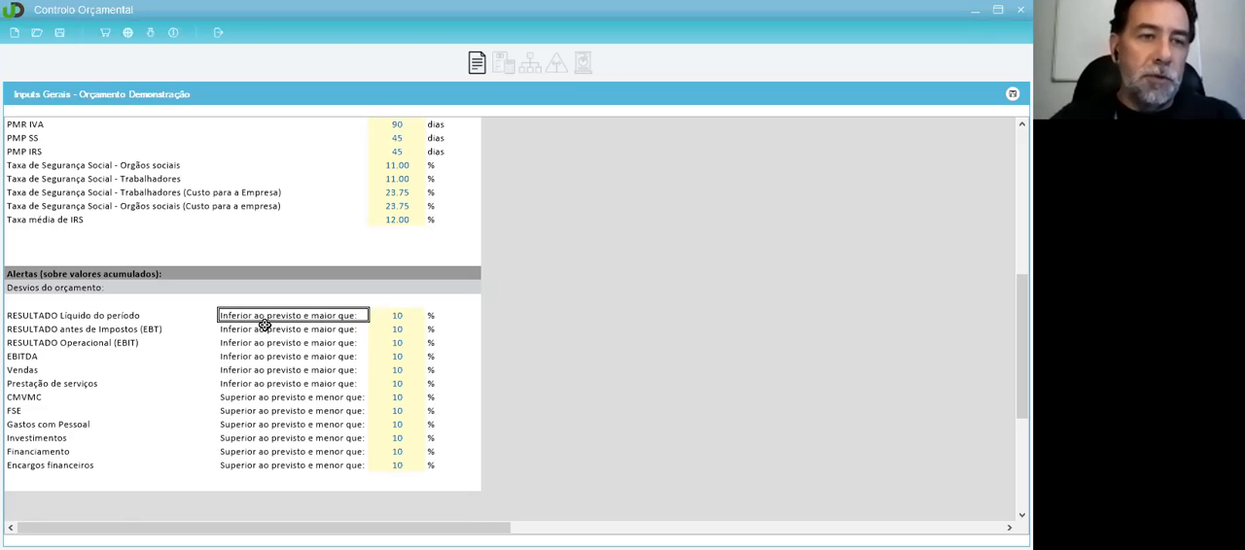
{"action": "left_click", "coordinate": [387, 317]}
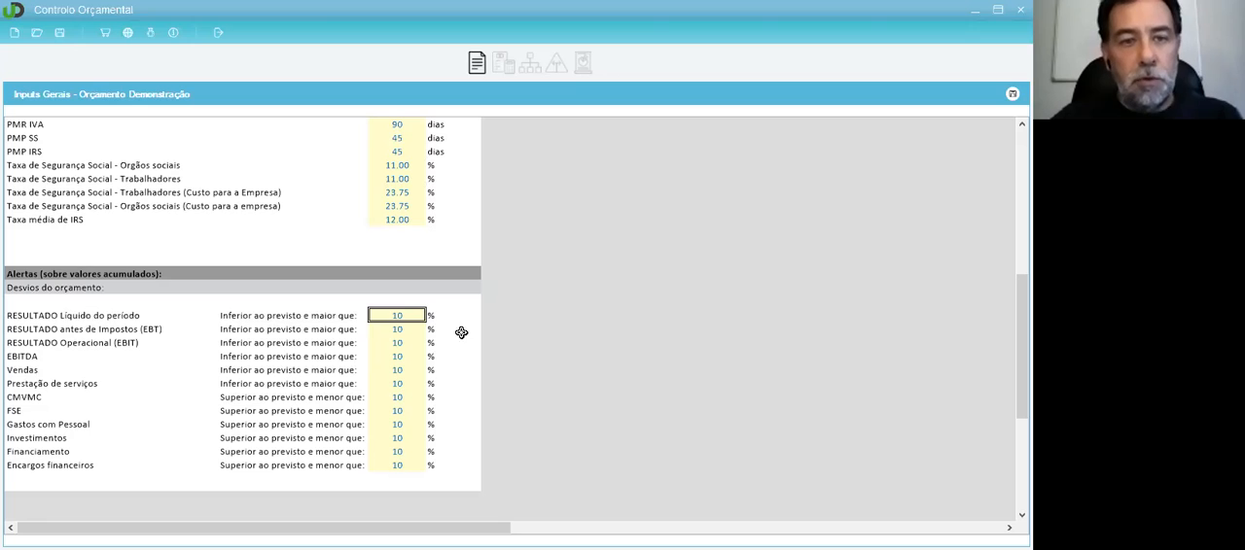
{"action": "left_click", "coordinate": [410, 326]}
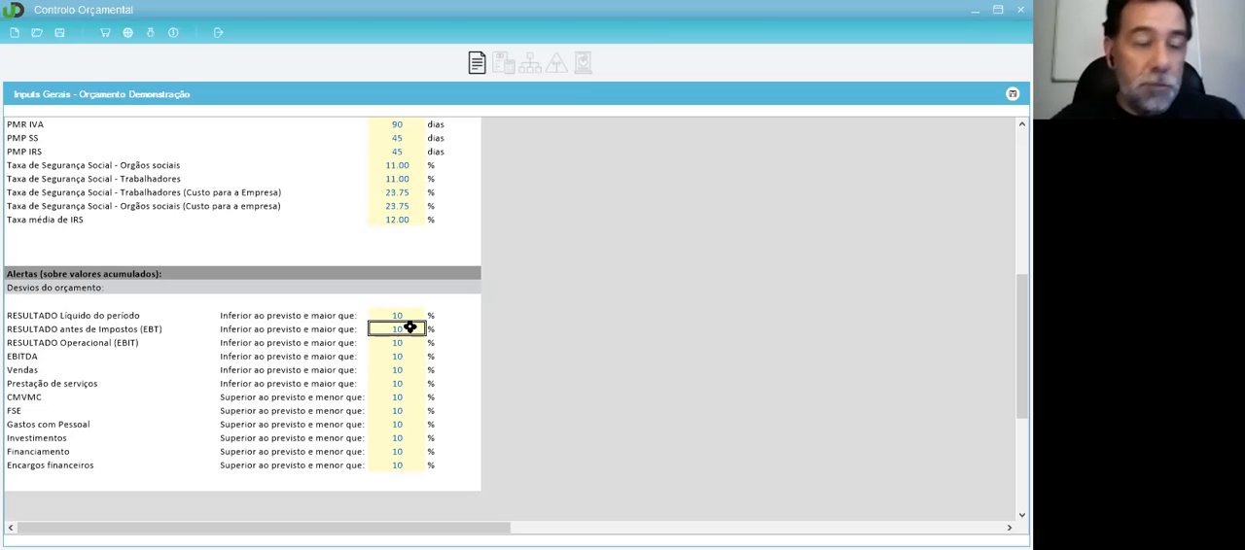
{"action": "left_click", "coordinate": [70, 371]}
{"action": "left_click", "coordinate": [267, 370]}
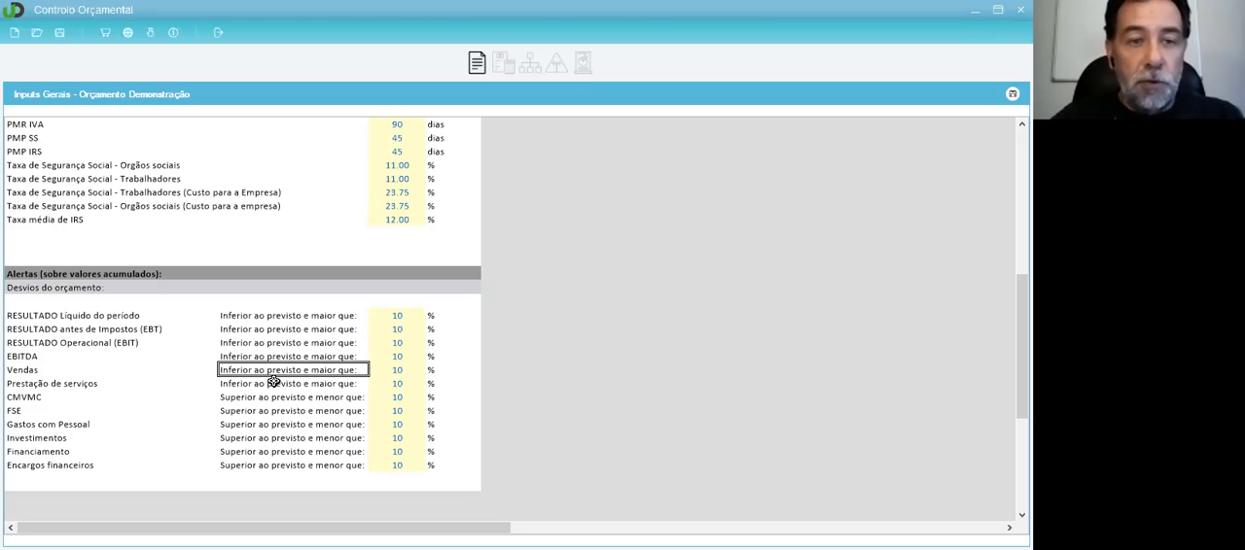
{"action": "left_click", "coordinate": [389, 373]}
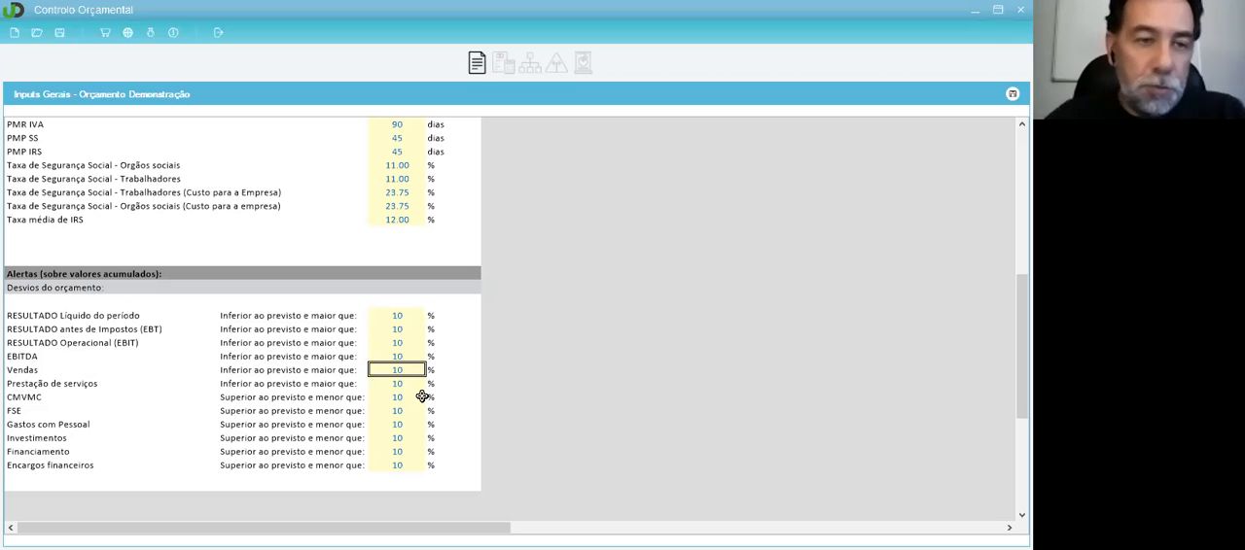
{"action": "scroll", "coordinate": [422, 397], "scroll_direction": "up", "scroll_amount": 3}
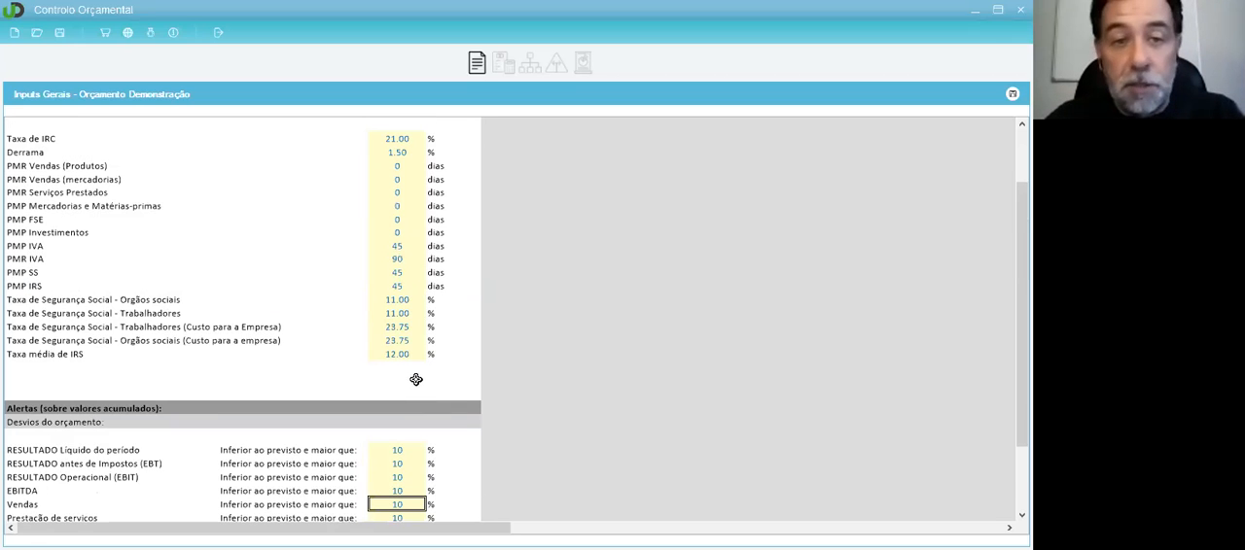
{"action": "scroll", "coordinate": [392, 320], "scroll_direction": "up", "scroll_amount": 3}
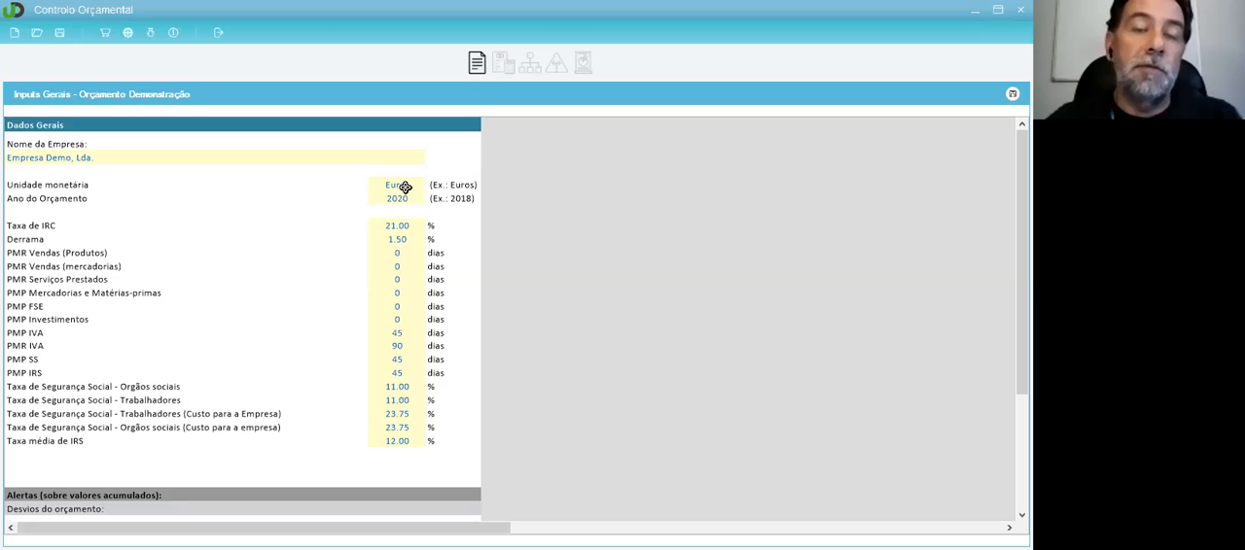
Step: View the Inputs Previsionais and the Inputs Previsionais Detalhados, and return to the Inputs Previsionais
{"action": "left_click", "coordinate": [503, 64]}
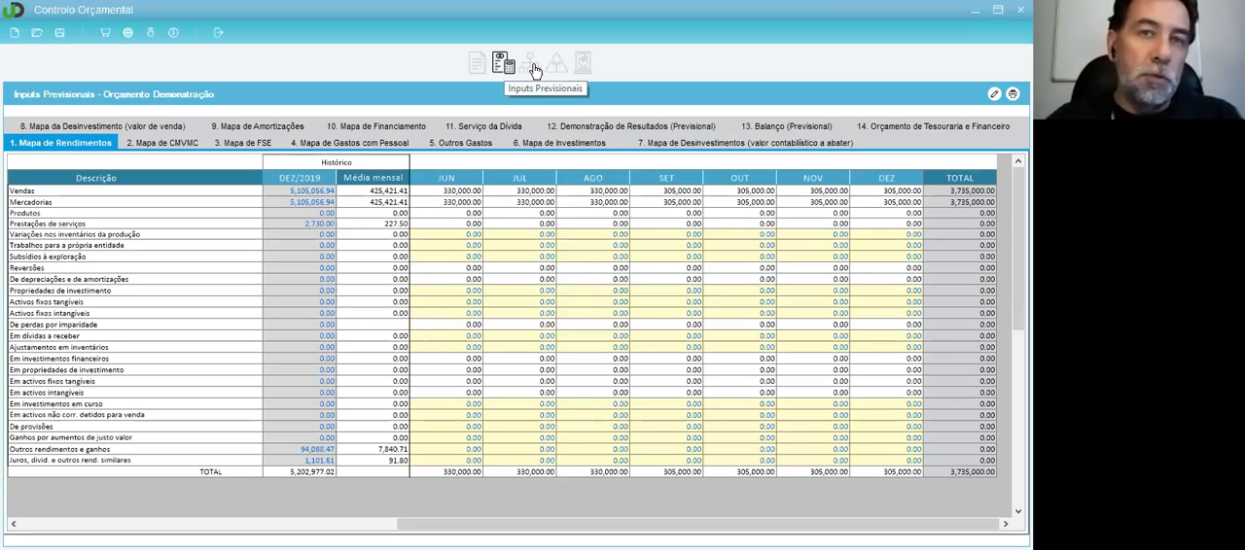
{"action": "left_click", "coordinate": [532, 73]}
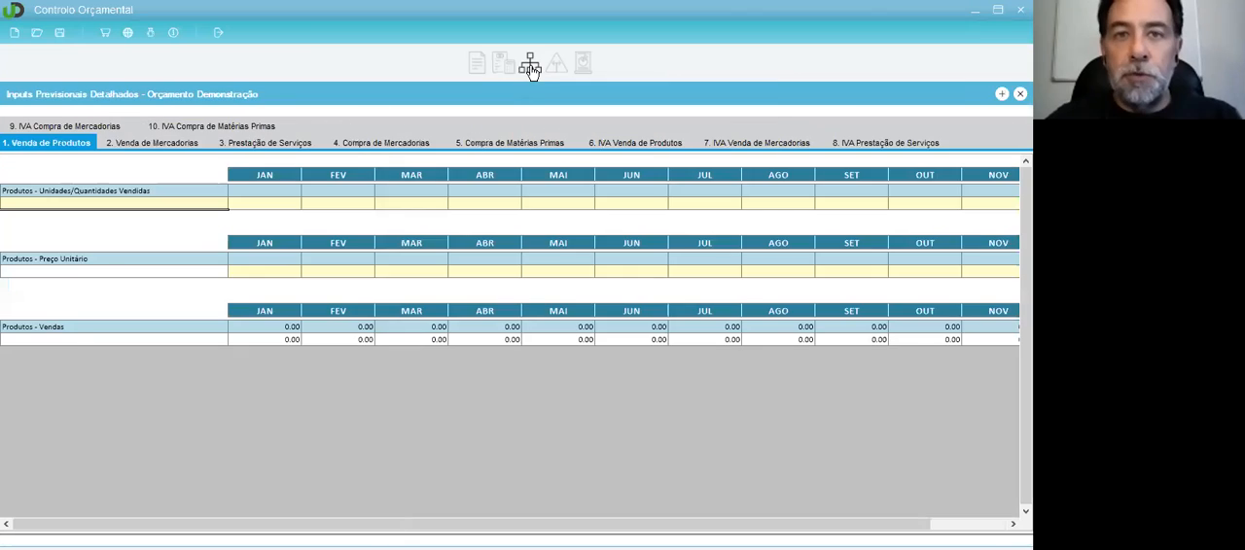
{"action": "left_click", "coordinate": [510, 73]}
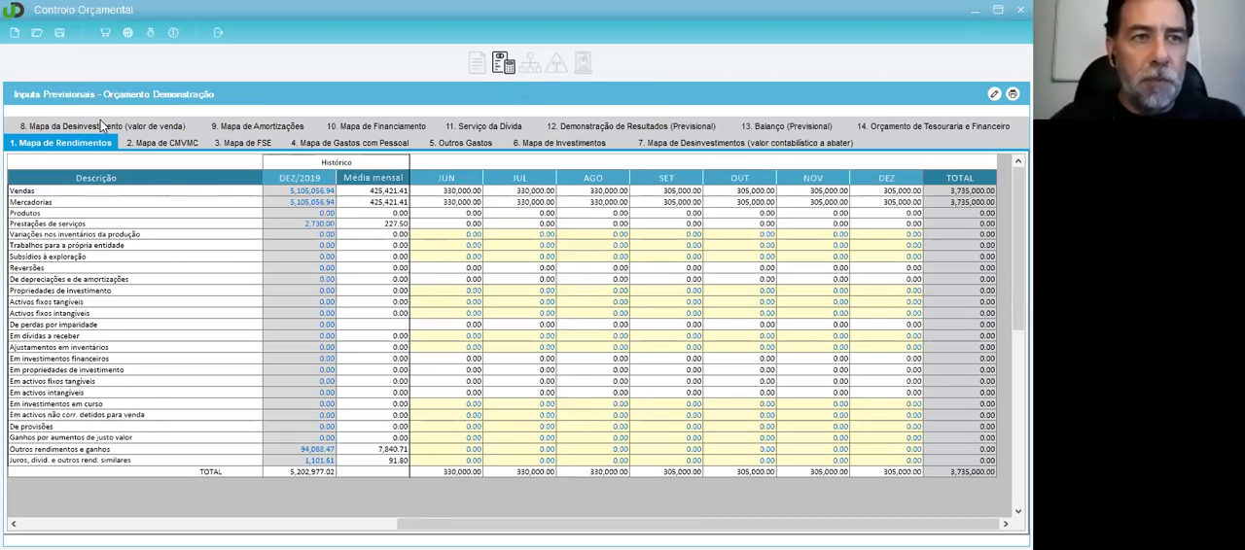
Step: In the Mapa de FSE, set the January forecast for Publicidade e propaganda to 1000
{"action": "left_click", "coordinate": [240, 145]}
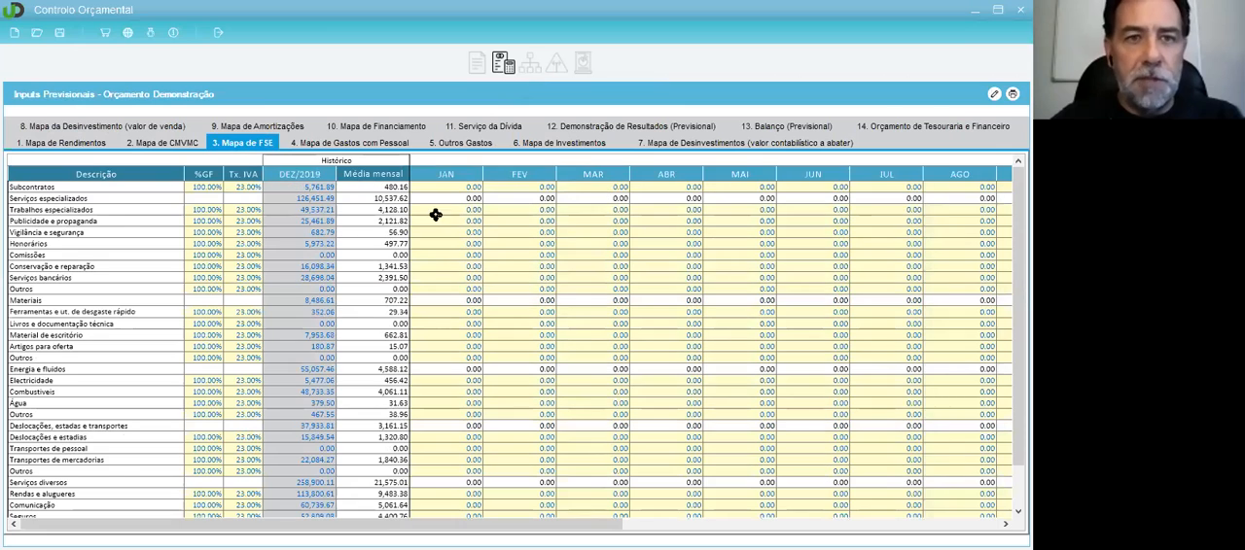
{"action": "left_click", "coordinate": [455, 198]}
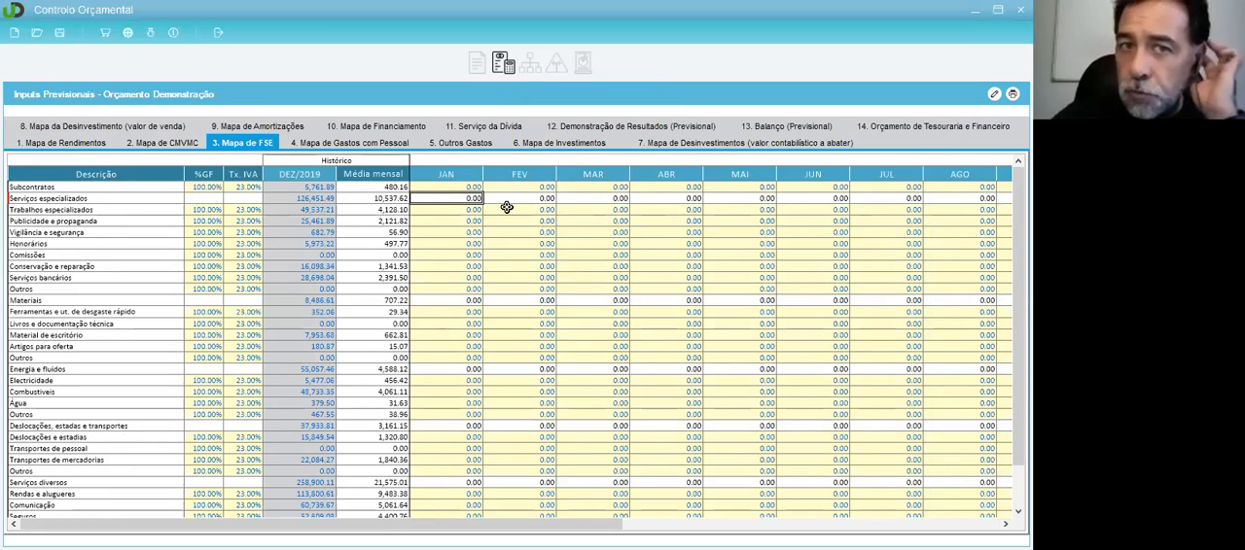
{"action": "left_click", "coordinate": [463, 212]}
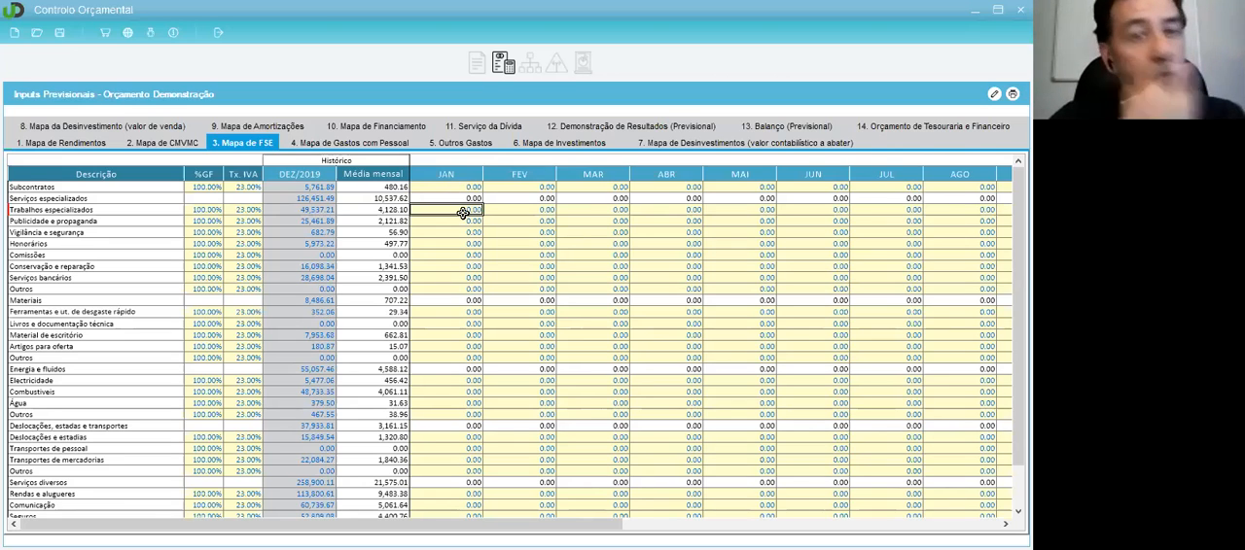
{"action": "left_click", "coordinate": [57, 245]}
{"action": "left_click", "coordinate": [55, 222]}
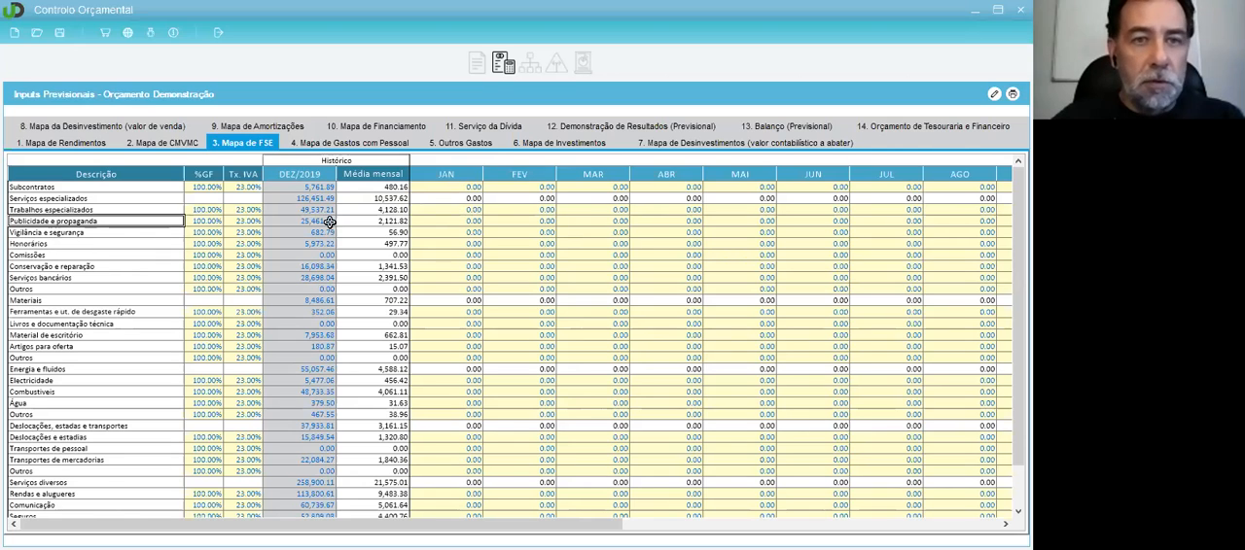
{"action": "left_click", "coordinate": [469, 223]}
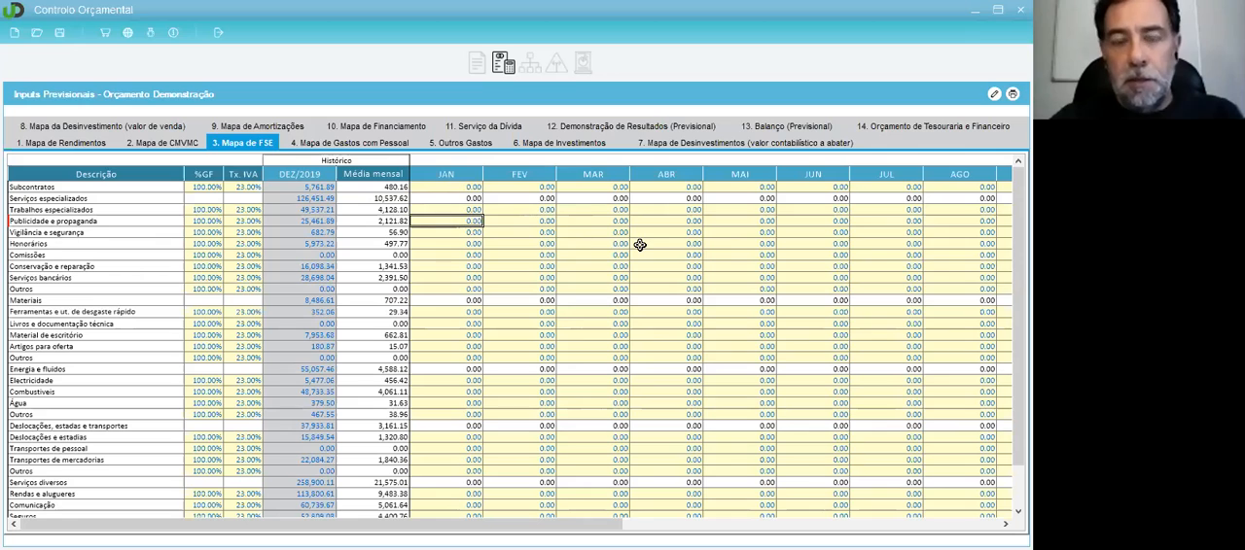
{"action": "type", "text": "10000"}
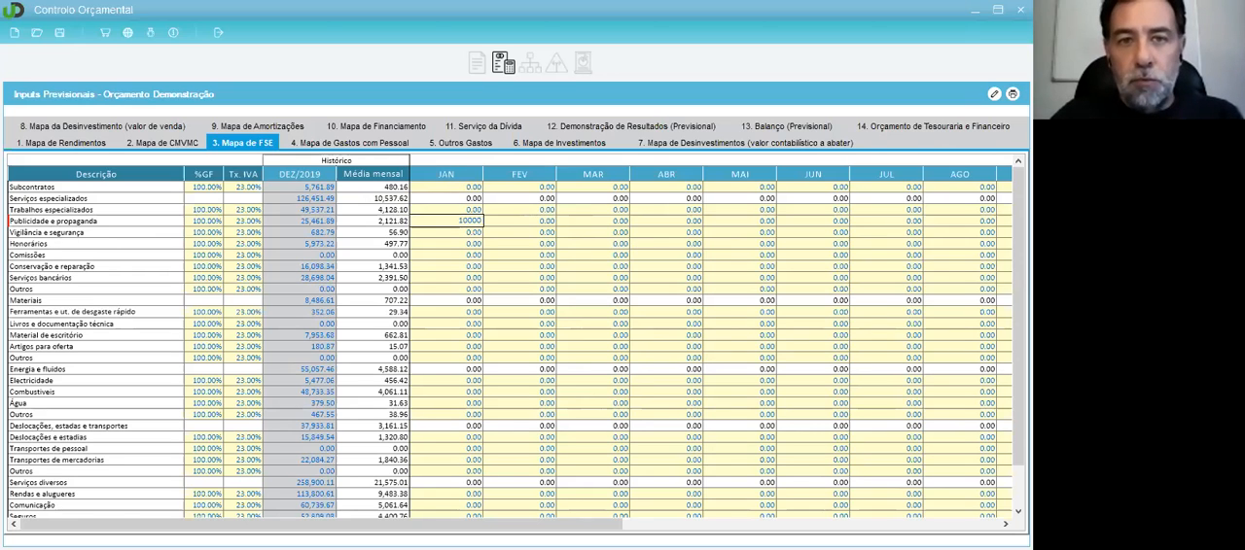
{"action": "key", "text": "BackSpace"}
{"action": "key", "text": "Return"}
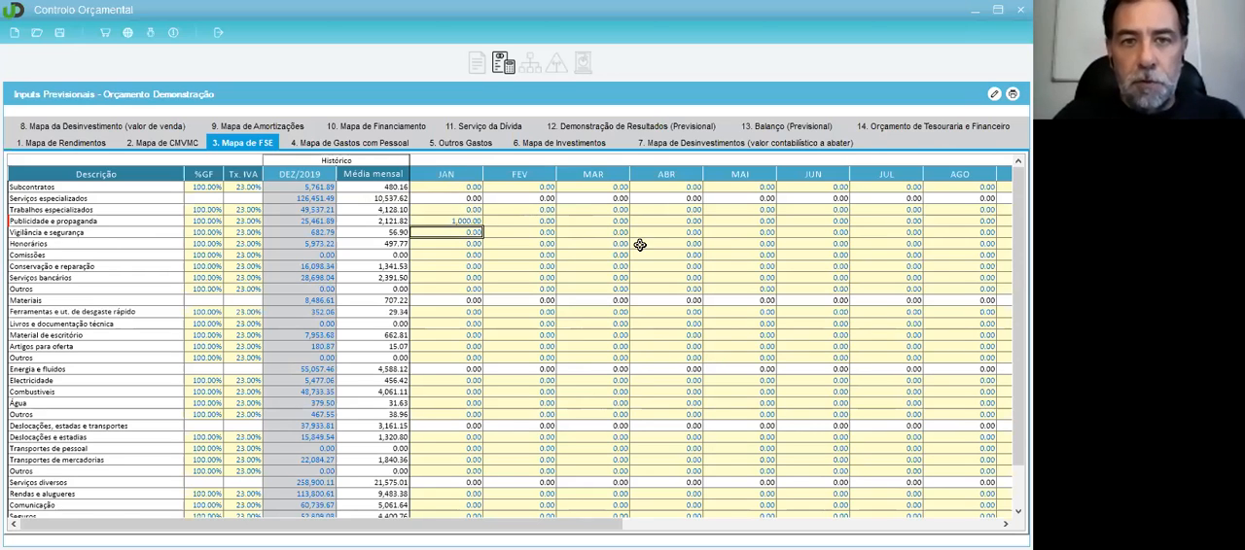
Step: Reset the January forecast for Publicidade e propaganda to 0
{"action": "left_click", "coordinate": [449, 222]}
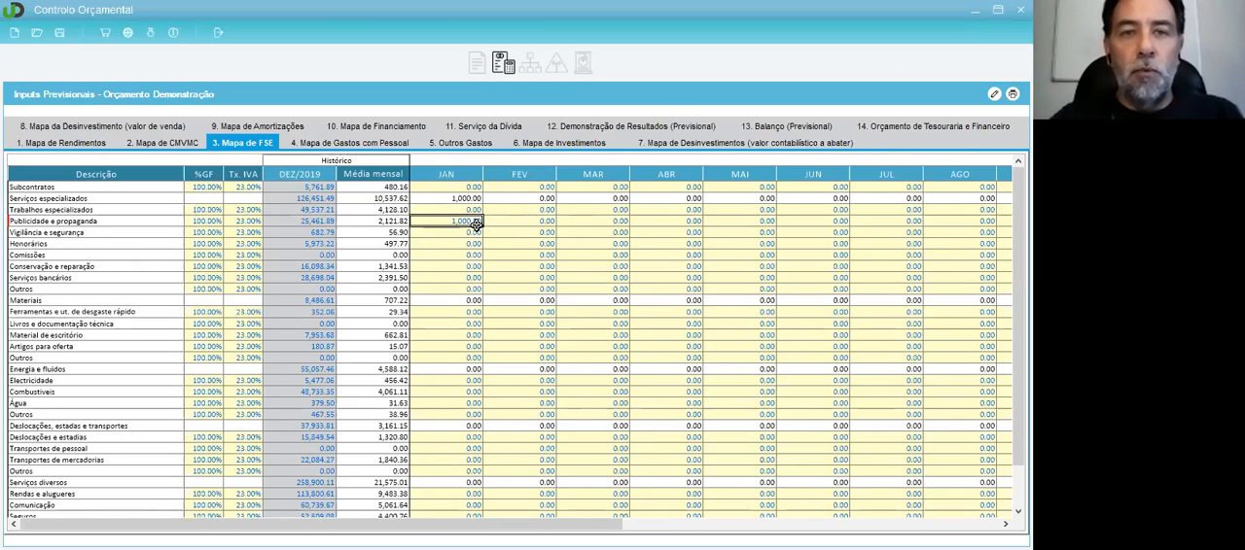
{"action": "left_click", "coordinate": [461, 234]}
{"action": "left_click", "coordinate": [464, 221]}
{"action": "type", "text": "0"}
{"action": "key", "text": "Return"}
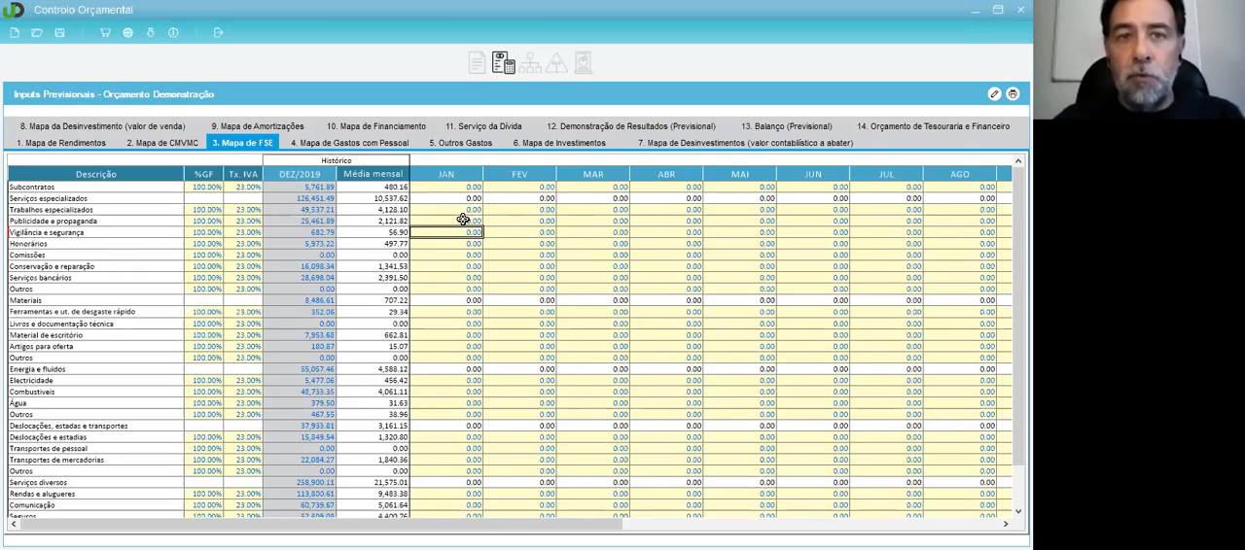
Step: In the Mapa de Rendimentos, examine the June cells for Mercadorias, Produtos, Prestações de serviços and Variações nos inventários da produção
{"action": "left_click", "coordinate": [74, 144]}
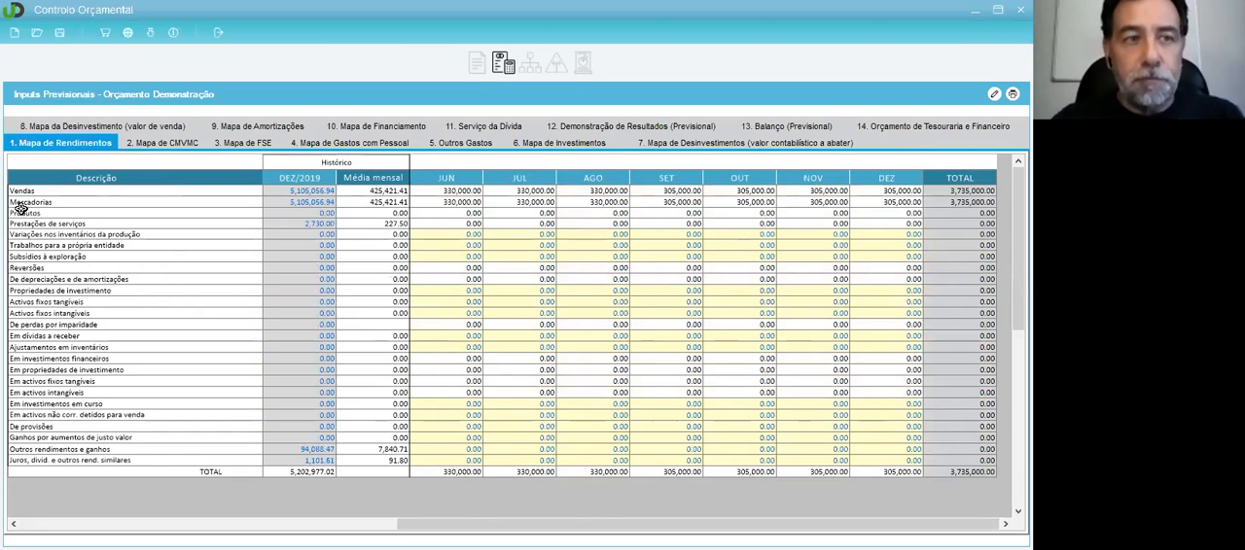
{"action": "left_click", "coordinate": [444, 203]}
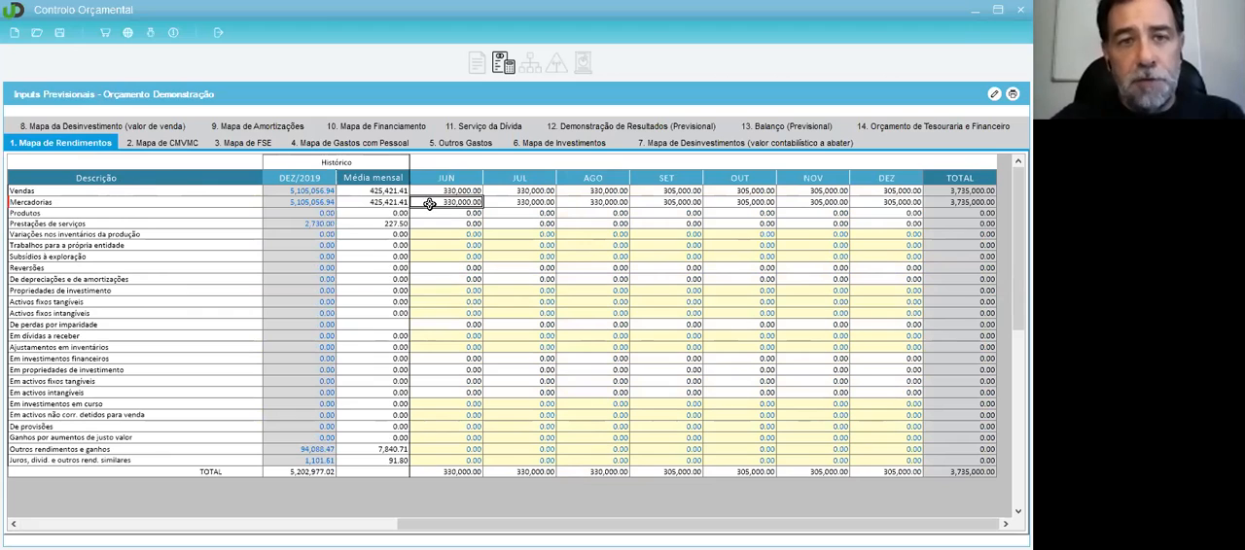
{"action": "left_click", "coordinate": [464, 214]}
{"action": "left_click", "coordinate": [463, 224]}
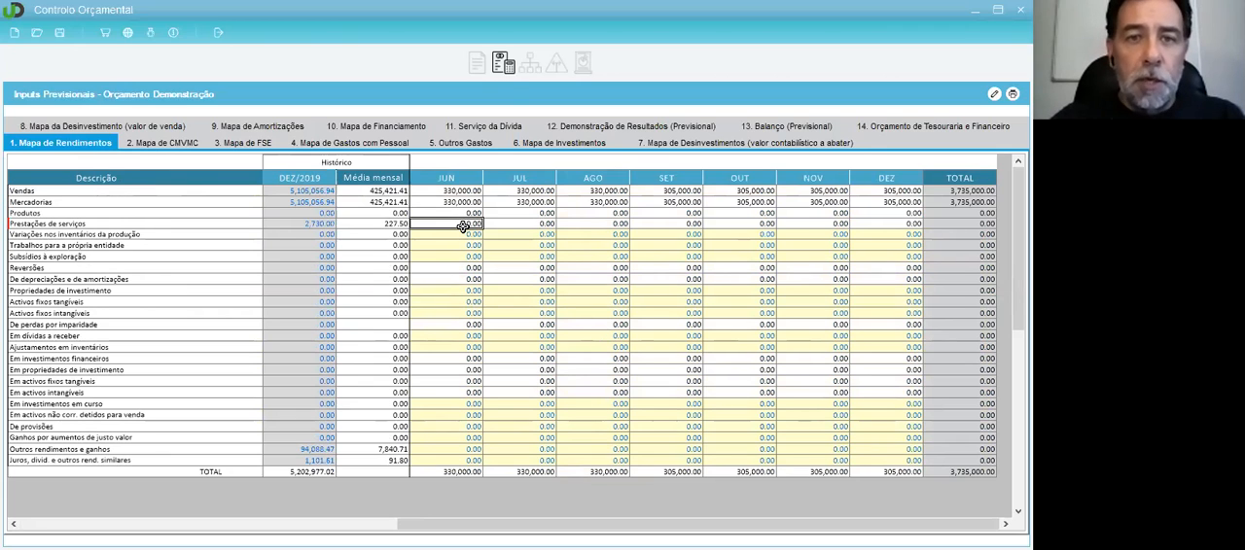
{"action": "left_click", "coordinate": [443, 212]}
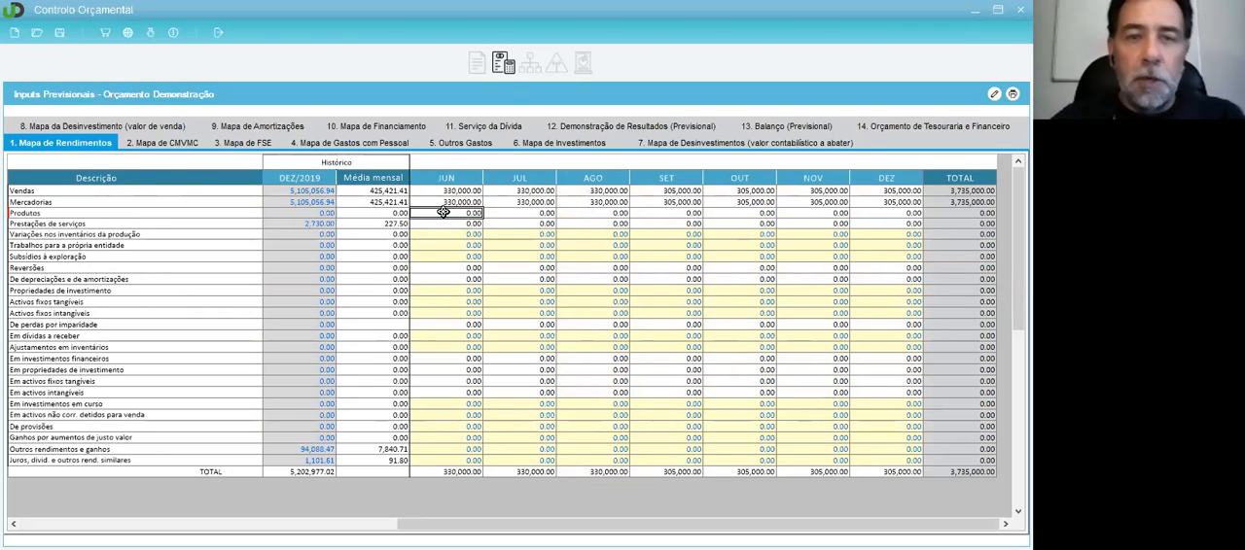
{"action": "left_click", "coordinate": [444, 219]}
{"action": "left_click", "coordinate": [444, 214]}
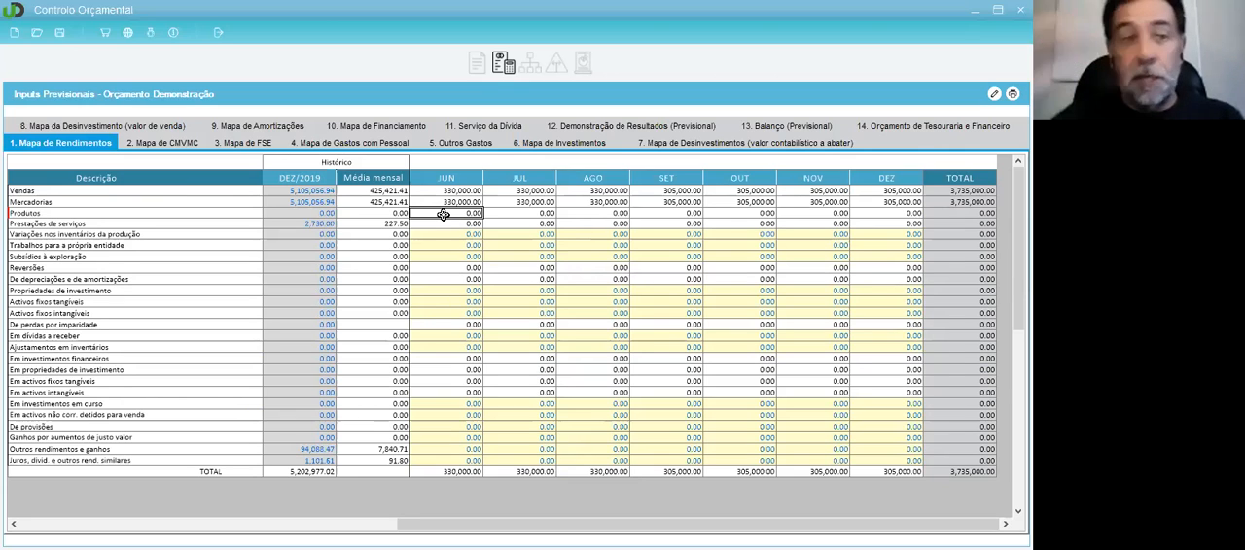
{"action": "left_click", "coordinate": [444, 203]}
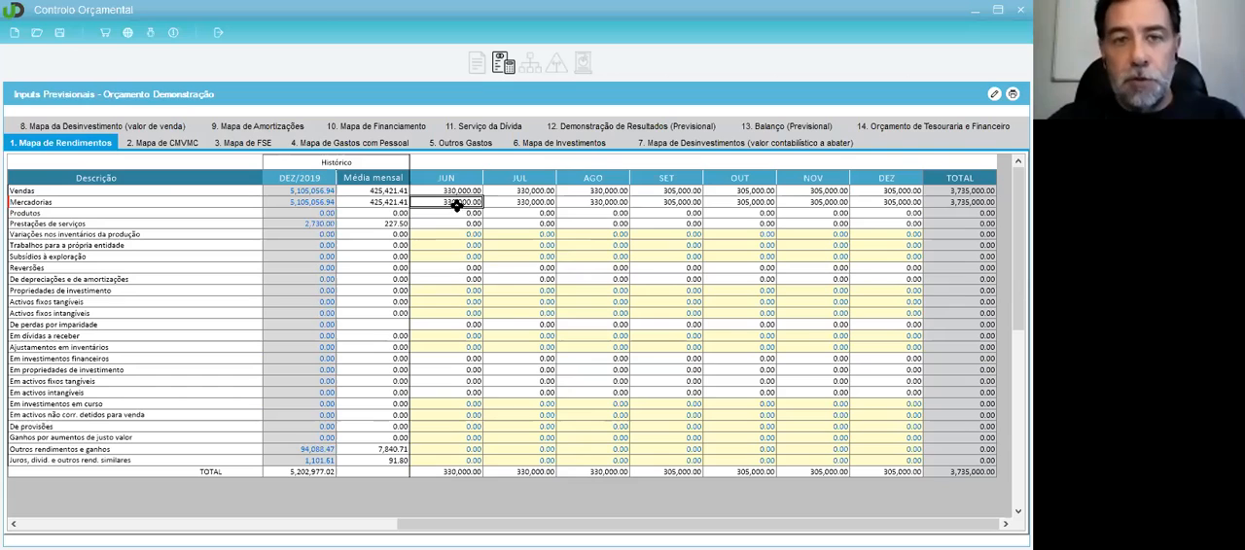
{"action": "left_click", "coordinate": [461, 233]}
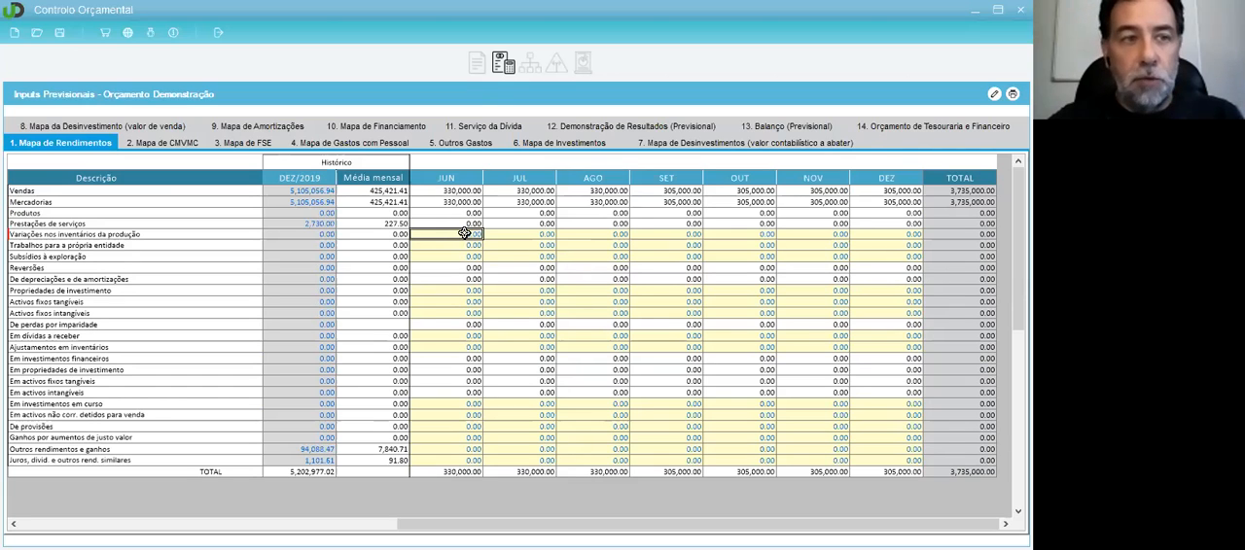
{"action": "left_click", "coordinate": [444, 201]}
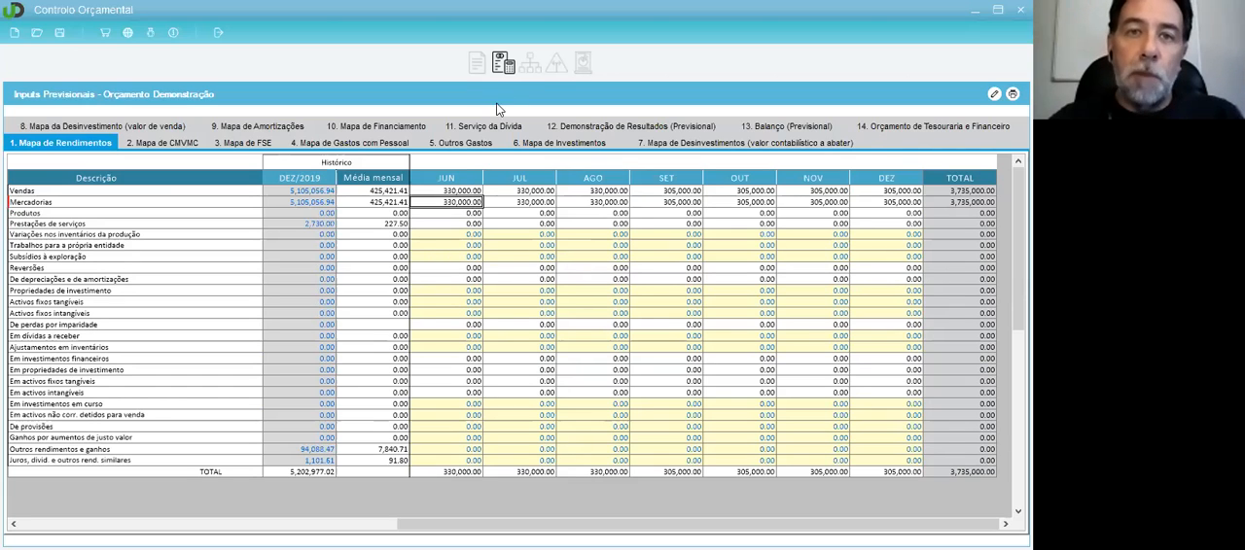
Step: Open the detailed forecast inputs and show the Venda de Mercadorias map
{"action": "left_click", "coordinate": [530, 64]}
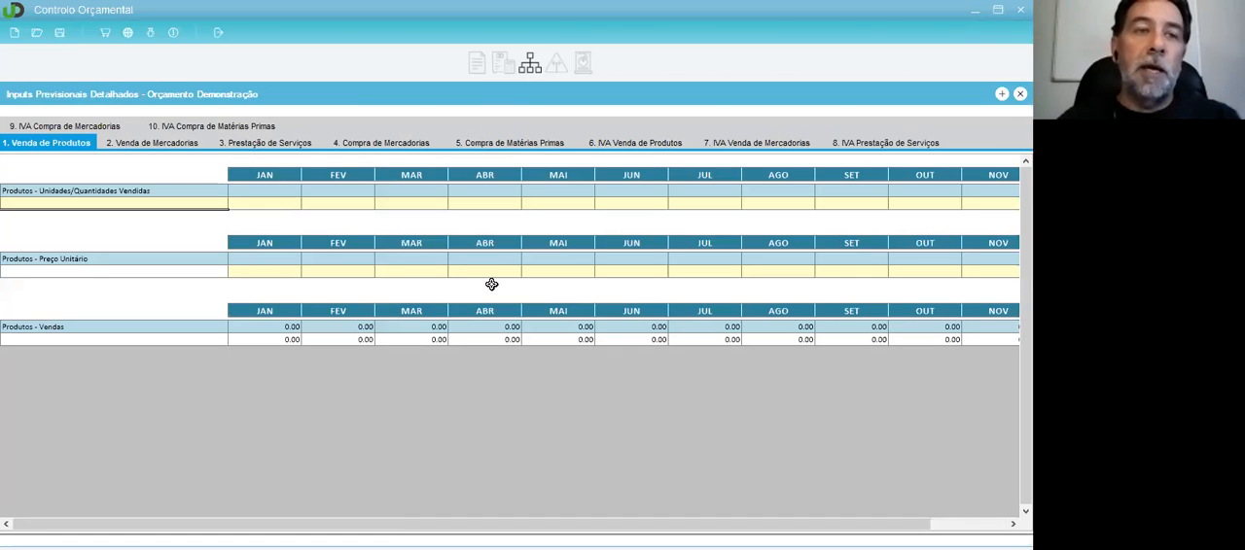
{"action": "left_click", "coordinate": [170, 144]}
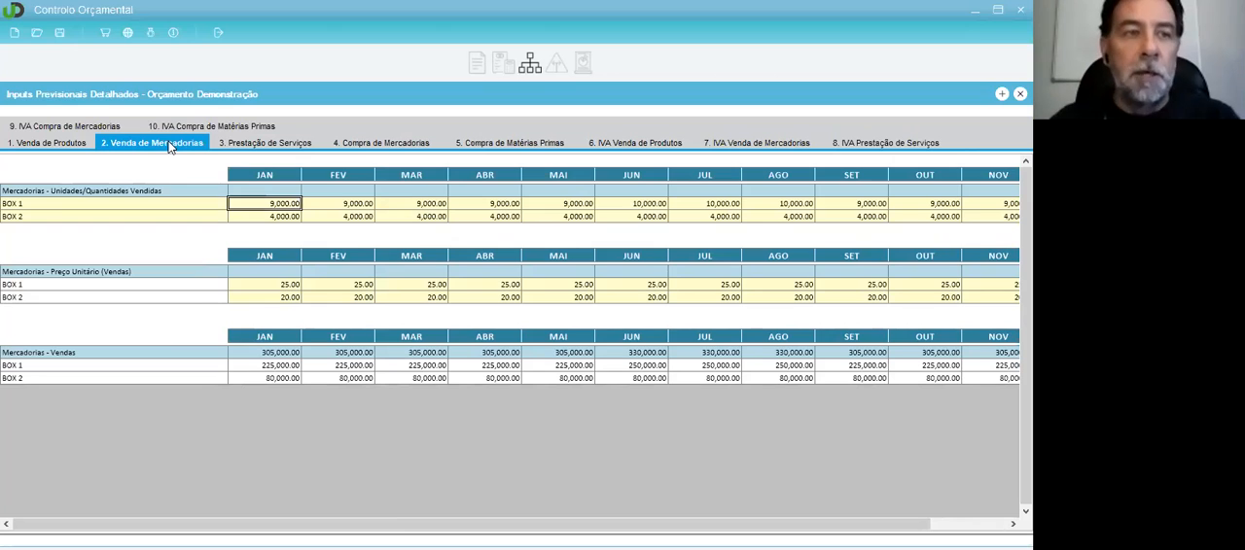
Step: In the Venda de Mercadorias map, examine the BOX 1 and BOX 2 lines with their January quantities sold and unit prices
{"action": "left_click", "coordinate": [61, 204]}
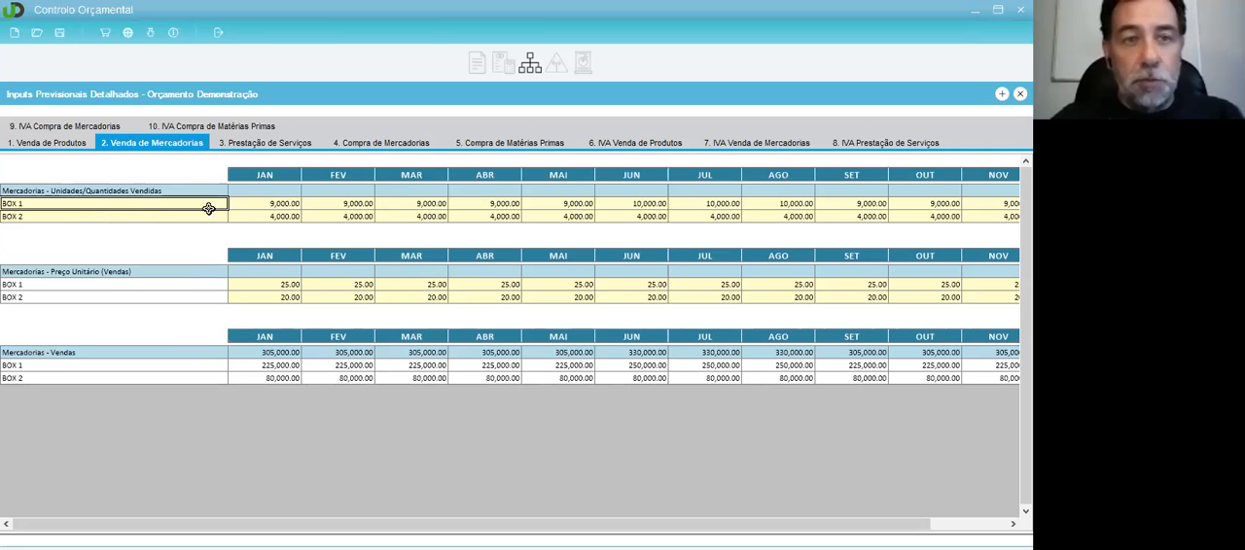
{"action": "left_click", "coordinate": [119, 218]}
{"action": "left_click", "coordinate": [268, 202]}
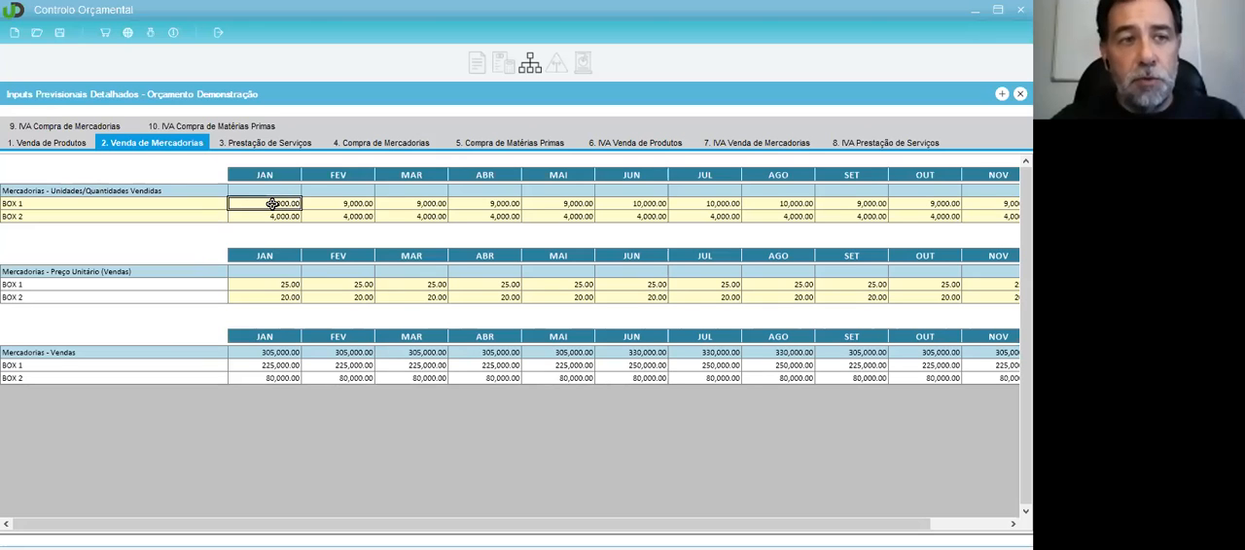
{"action": "left_click", "coordinate": [285, 283]}
{"action": "left_click", "coordinate": [273, 206]}
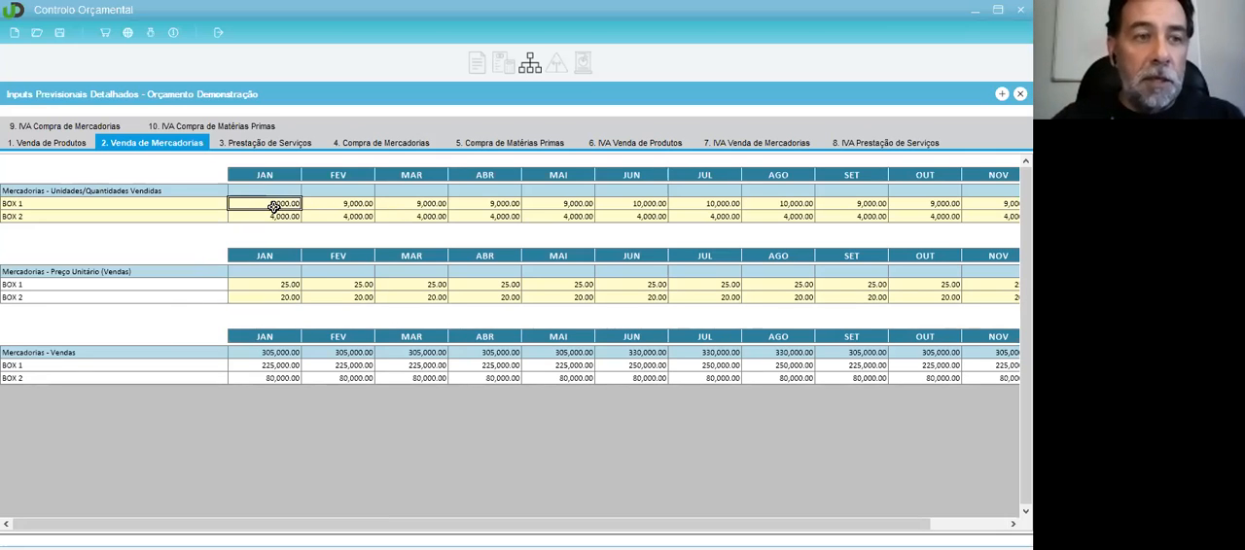
{"action": "left_click", "coordinate": [284, 285]}
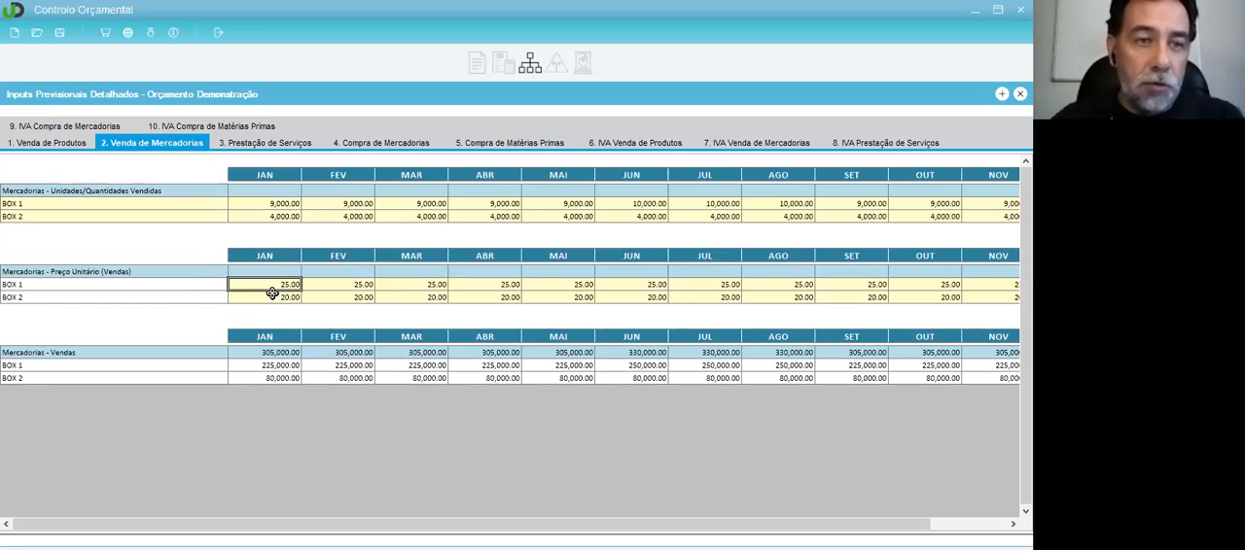
{"action": "left_click", "coordinate": [323, 283]}
{"action": "left_click", "coordinate": [286, 287]}
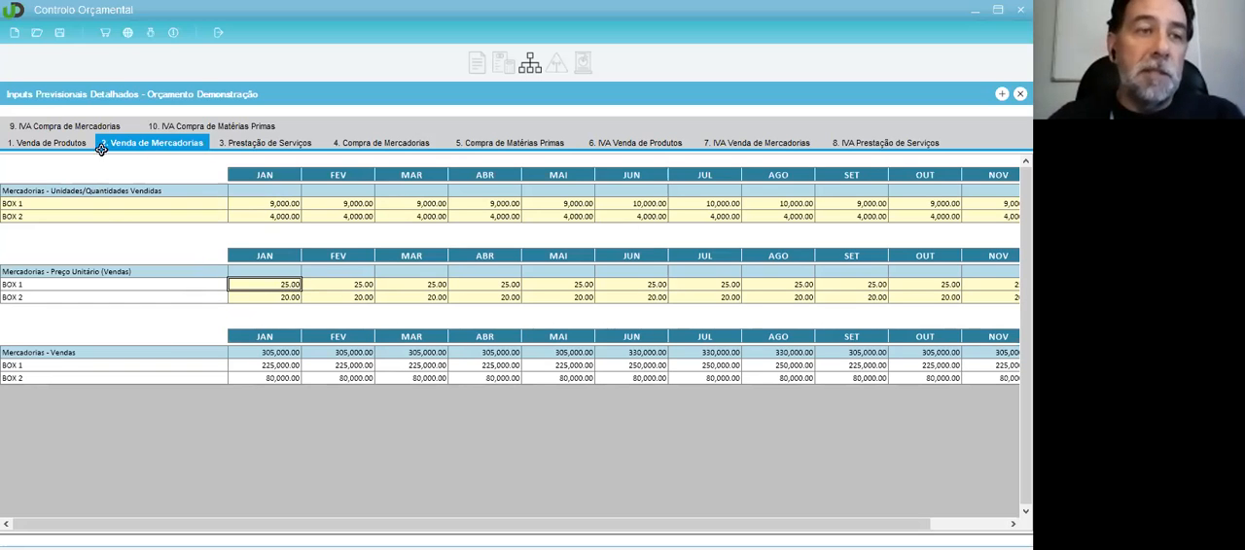
{"action": "left_click", "coordinate": [109, 214]}
{"action": "left_click", "coordinate": [120, 201]}
Step: In the Venda de Produtos map, add four blank product lines and remove two of them
{"action": "left_click", "coordinate": [32, 146]}
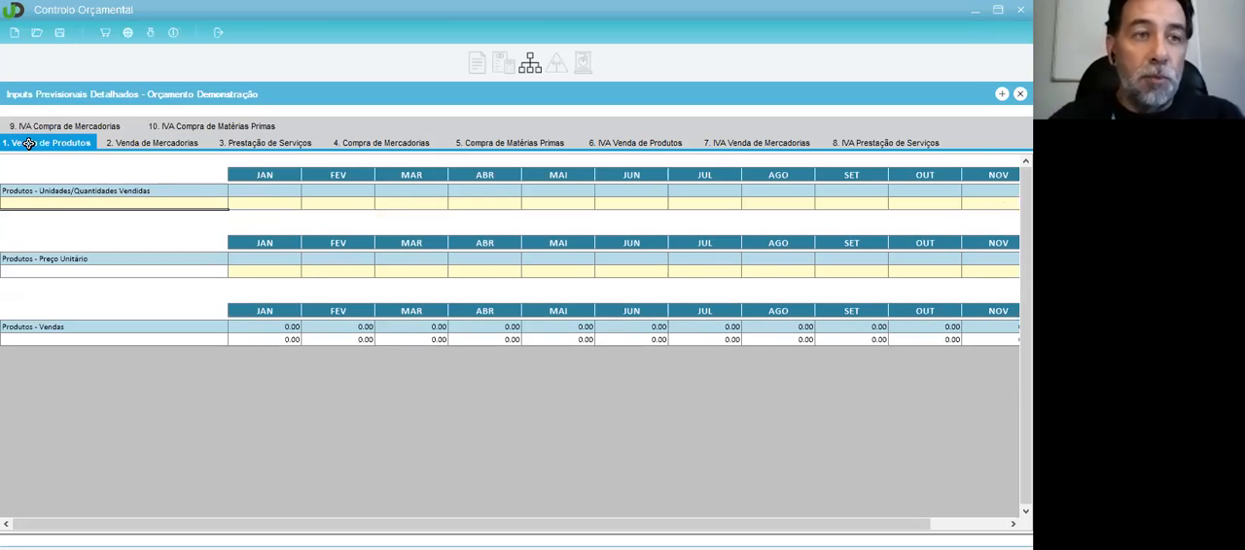
{"action": "left_click", "coordinate": [130, 205]}
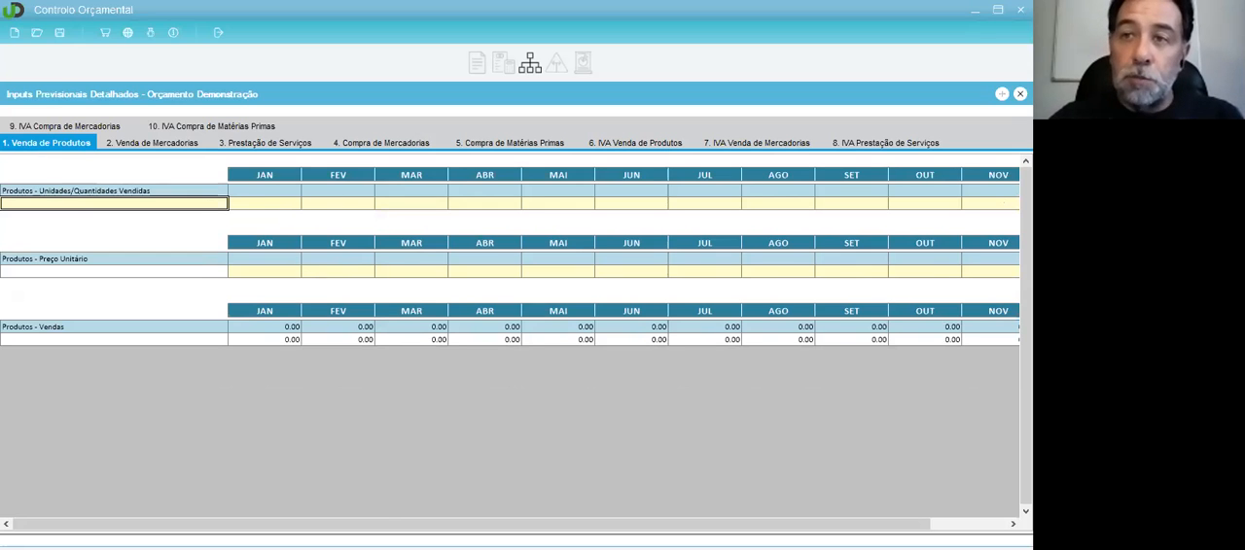
{"action": "left_click", "coordinate": [1003, 98]}
{"action": "left_click", "coordinate": [1003, 98]}
{"action": "left_click", "coordinate": [1003, 98]}
{"action": "left_click", "coordinate": [1003, 98]}
{"action": "left_click", "coordinate": [214, 216]}
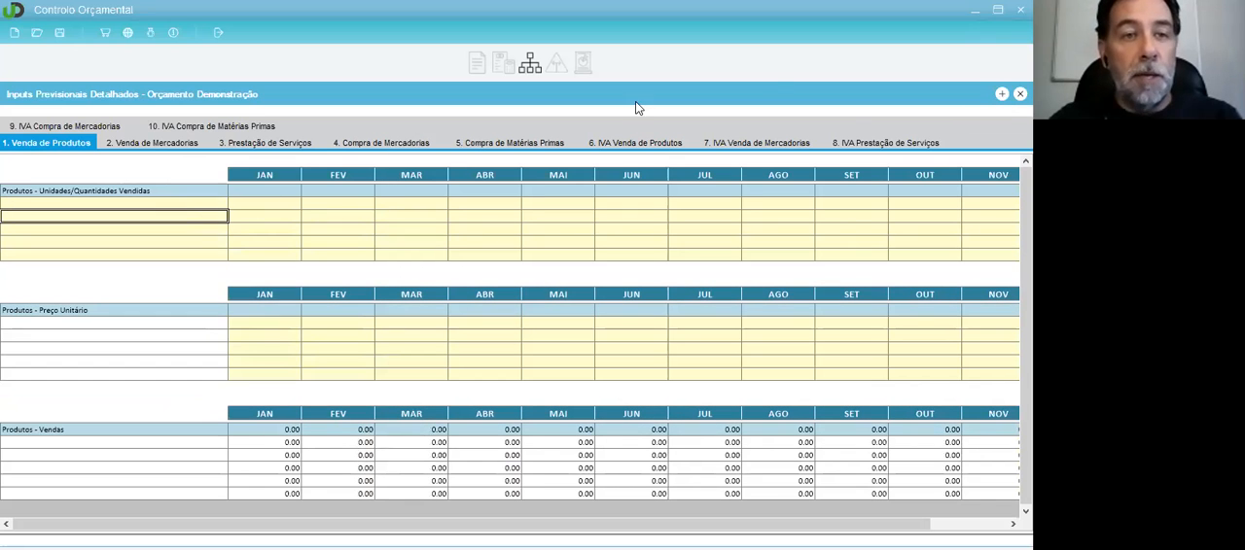
{"action": "left_click", "coordinate": [1021, 95]}
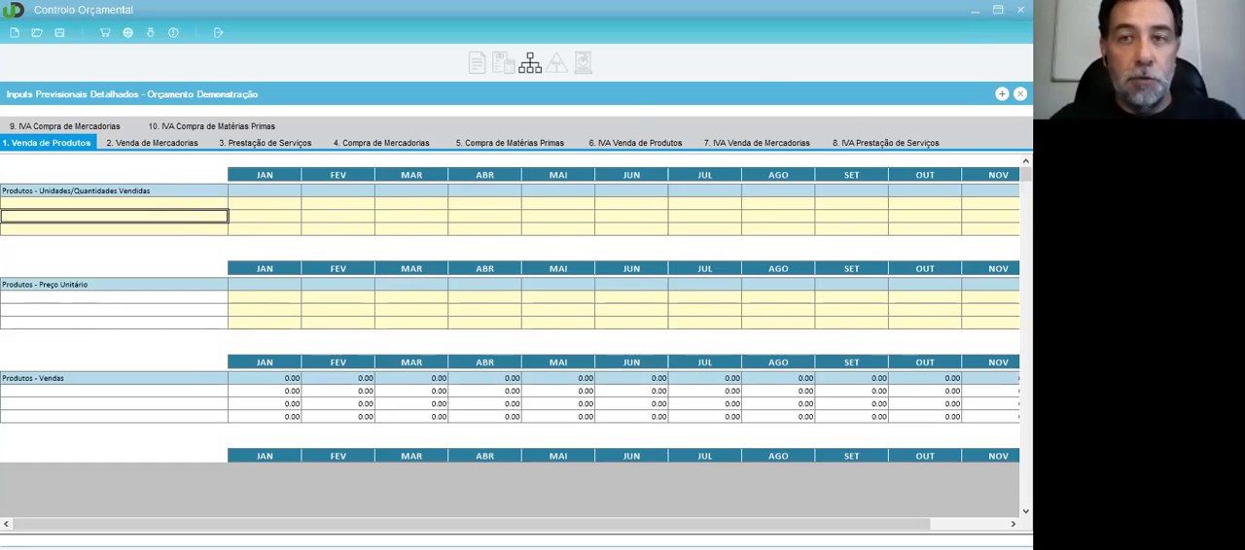
Step: In the Venda de Mercadorias map, add two lines below BOX 2 and name them BOX 3 and BOX 4
{"action": "left_click", "coordinate": [150, 143]}
{"action": "left_click", "coordinate": [178, 220]}
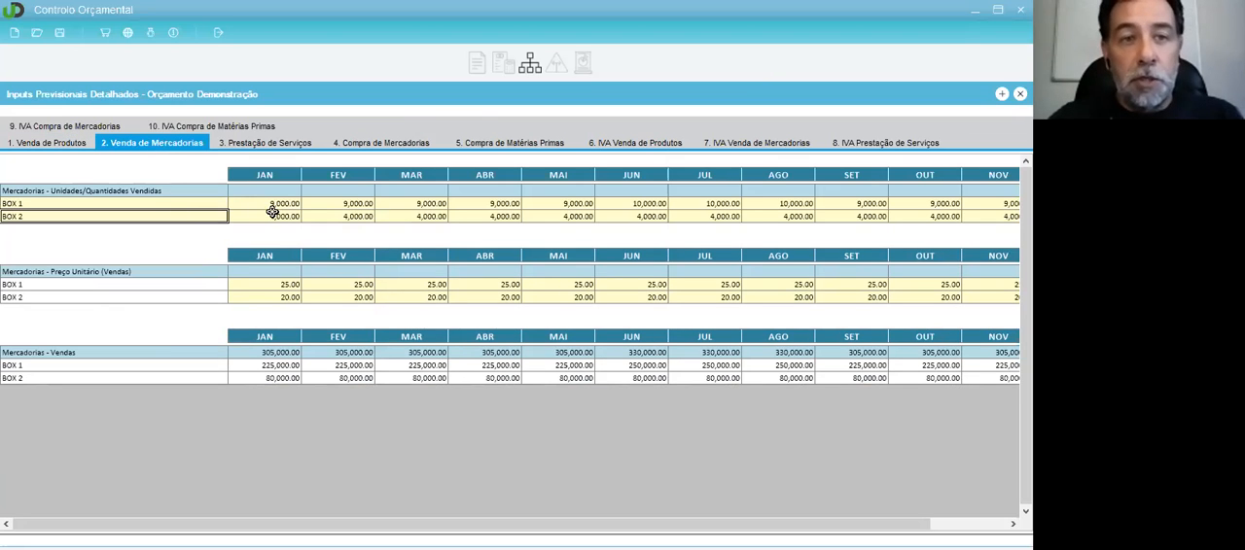
{"action": "left_click", "coordinate": [1002, 97]}
{"action": "left_click", "coordinate": [218, 232]}
{"action": "type", "text": "BOX 3"}
{"action": "key", "text": "Return"}
{"action": "type", "text": "BOX 4"}
{"action": "key", "text": "Return"}
{"action": "left_click", "coordinate": [218, 233]}
{"action": "key", "text": "Tab"}
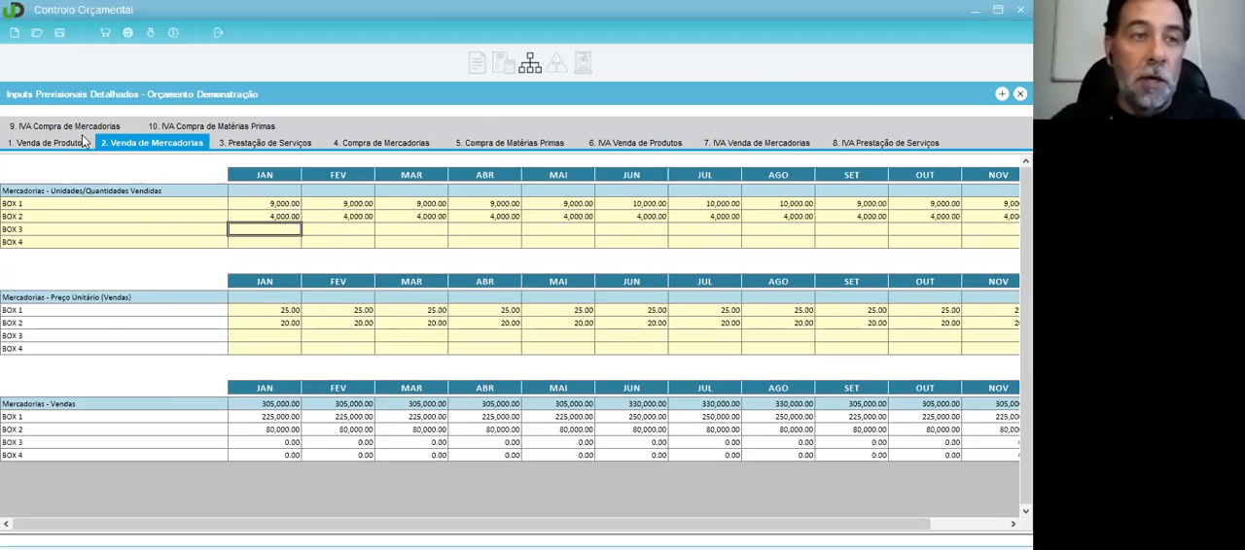
Step: Review the Mapa de Rendimentos, and go through the detailed sales, services, purchases and sales IVA maps
{"action": "left_click", "coordinate": [504, 68]}
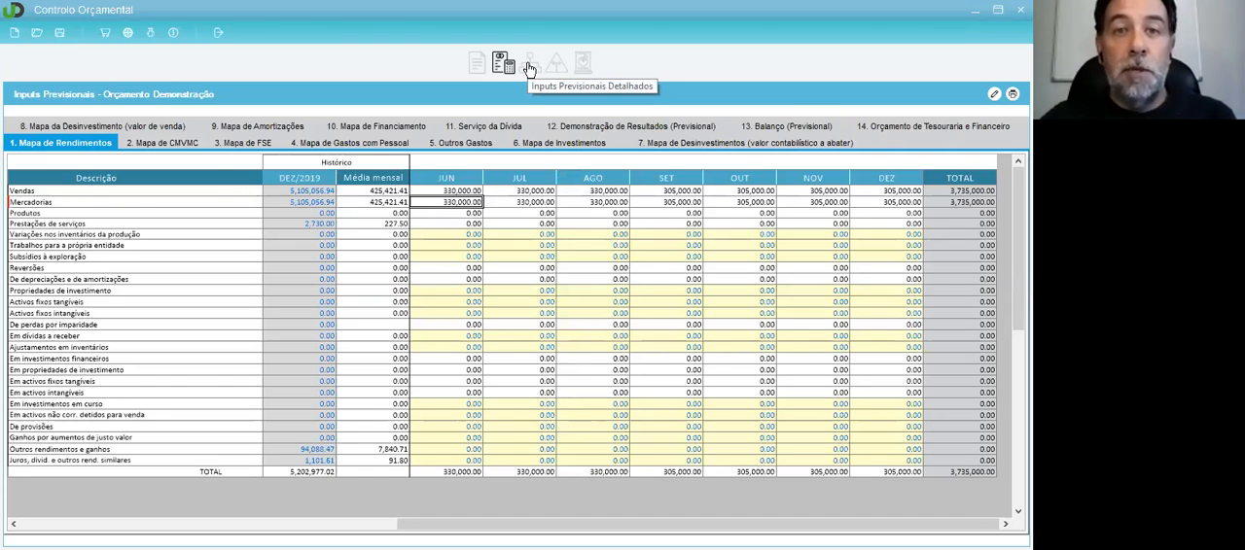
{"action": "left_click", "coordinate": [529, 66]}
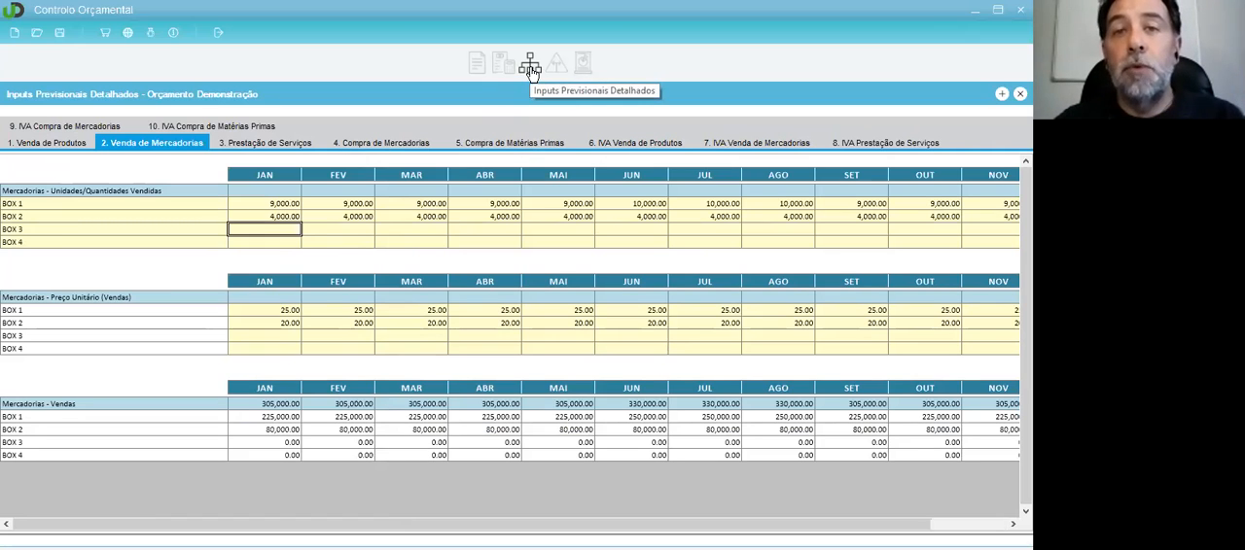
{"action": "left_click", "coordinate": [31, 144]}
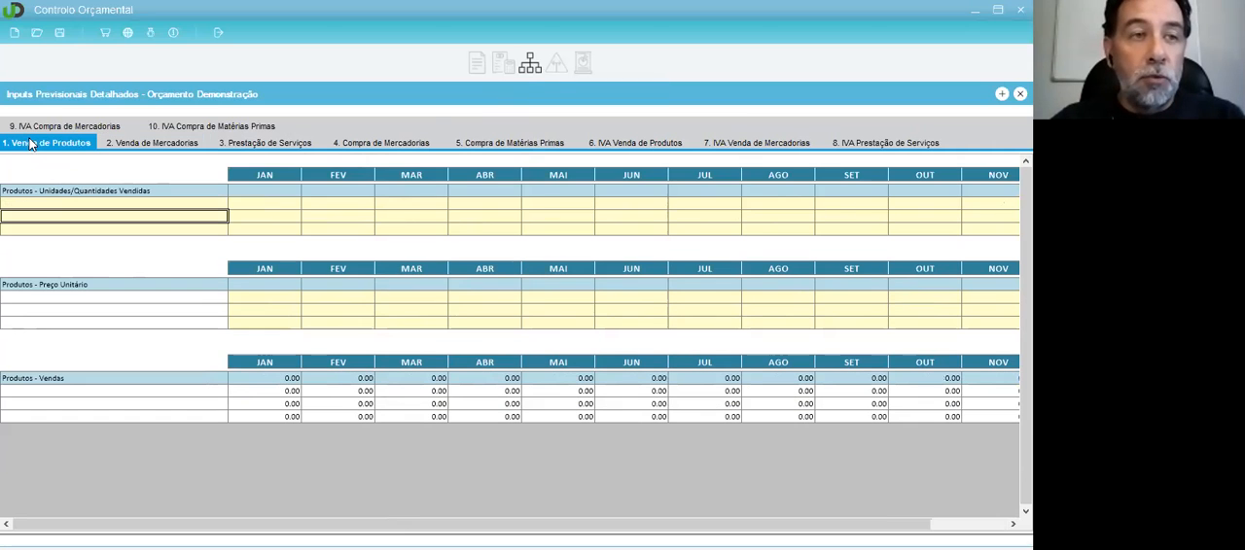
{"action": "left_click", "coordinate": [163, 143]}
{"action": "left_click", "coordinate": [277, 146]}
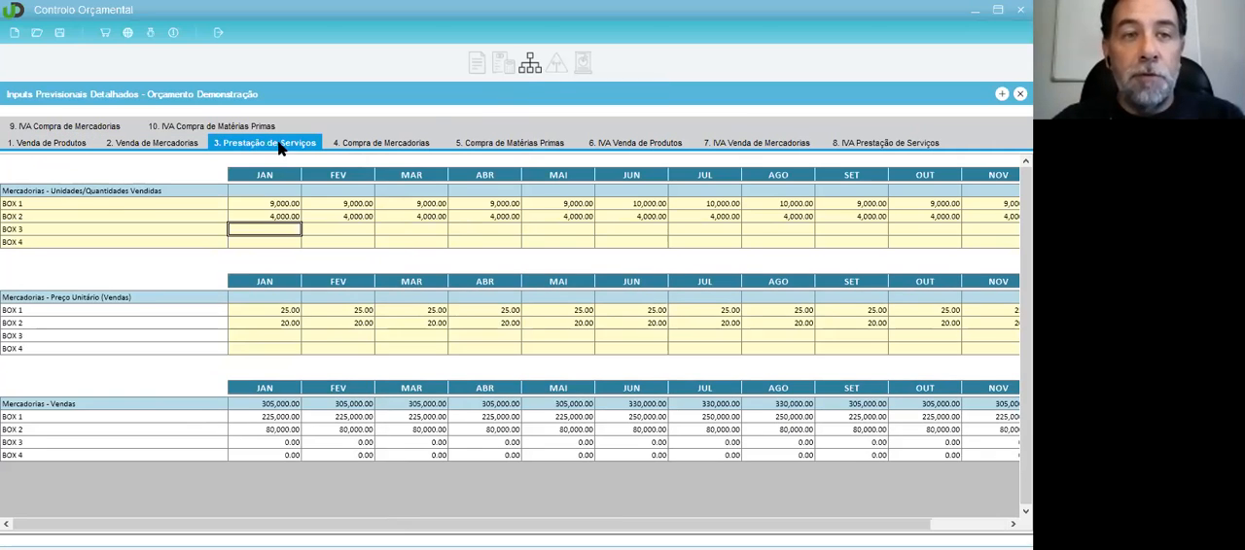
{"action": "left_click", "coordinate": [394, 143]}
{"action": "left_click", "coordinate": [501, 142]}
{"action": "left_click", "coordinate": [608, 143]}
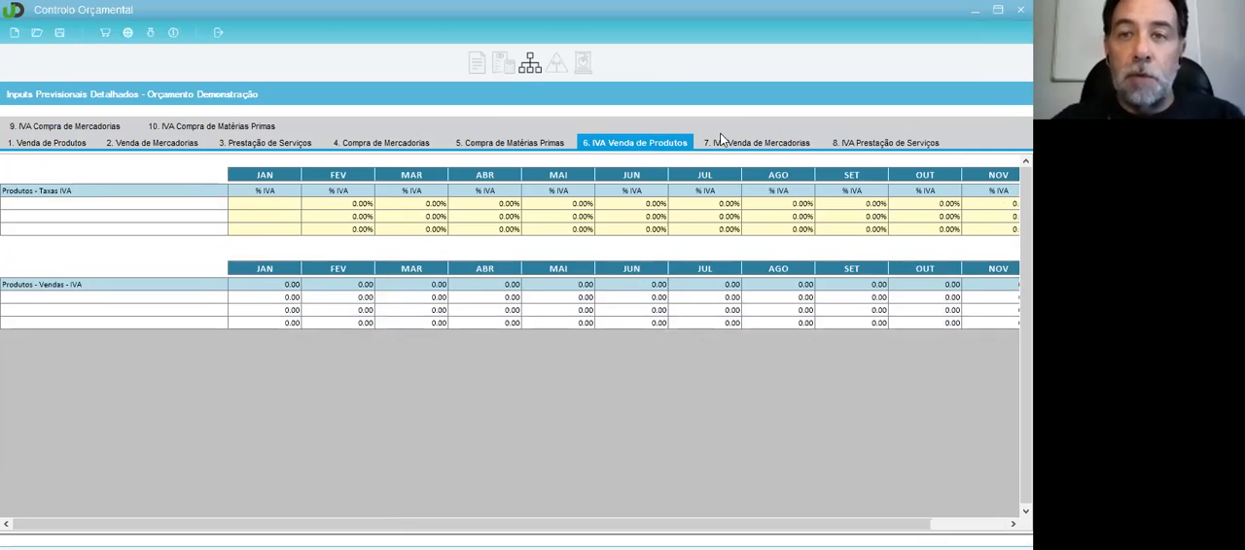
{"action": "left_click", "coordinate": [722, 142]}
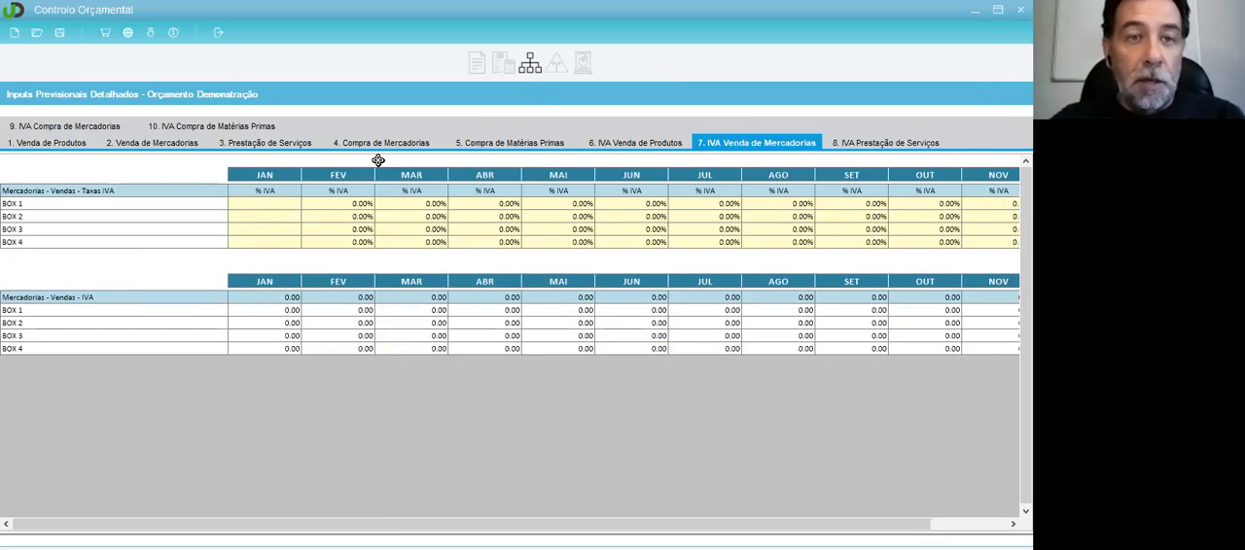
{"action": "left_click", "coordinate": [632, 144]}
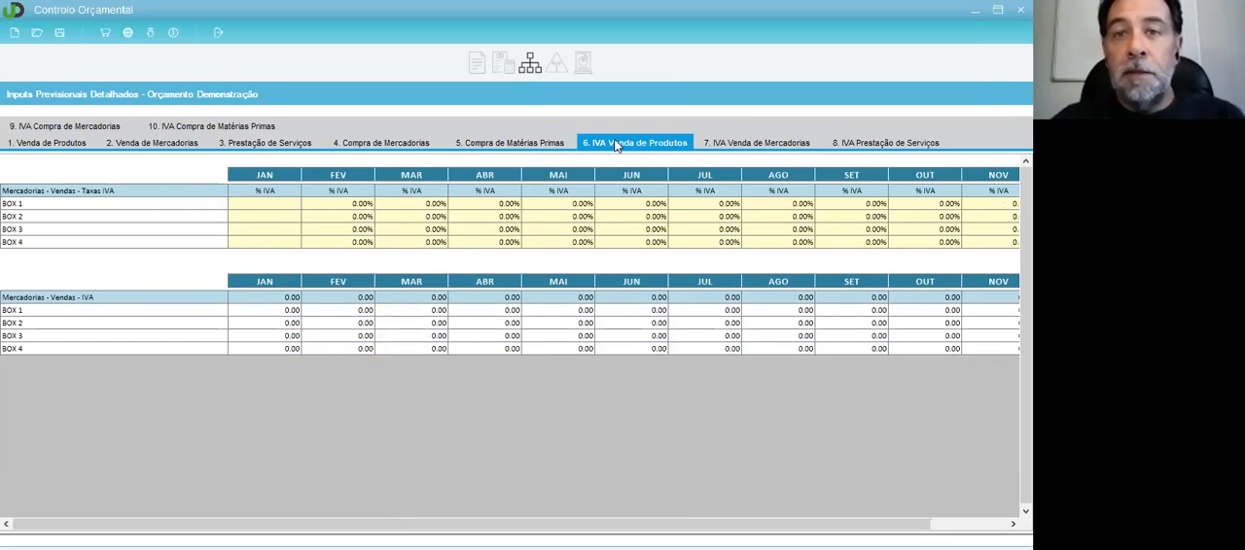
Step: Compare the Venda de Mercadorias lines with the IVA Venda de Mercadorias map, checking BOX 3 and BOX 4
{"action": "left_click", "coordinate": [59, 144]}
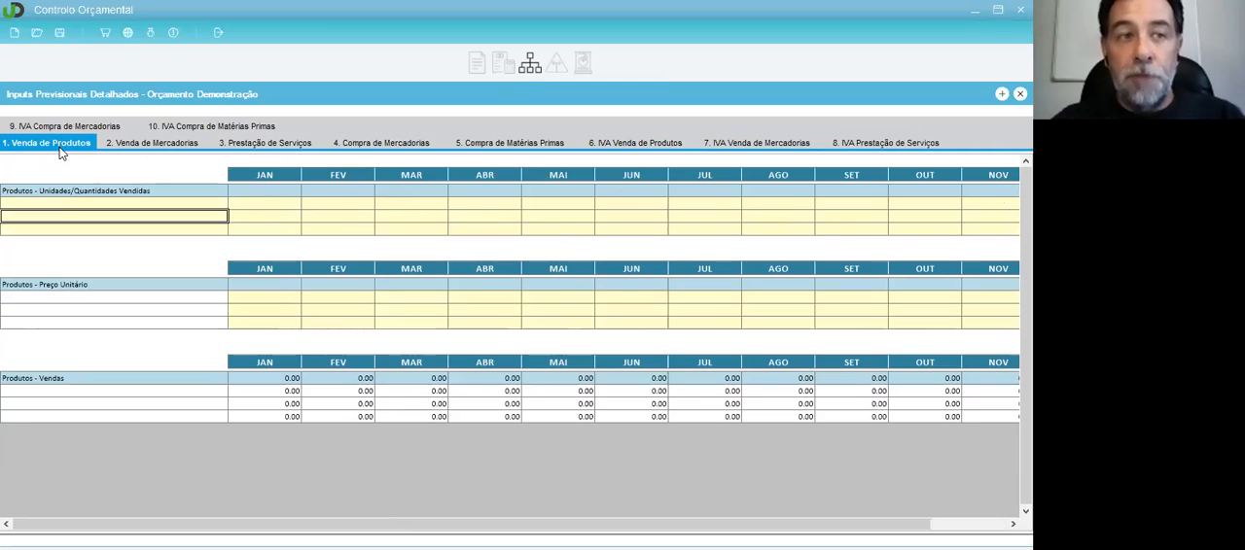
{"action": "left_click", "coordinate": [153, 143]}
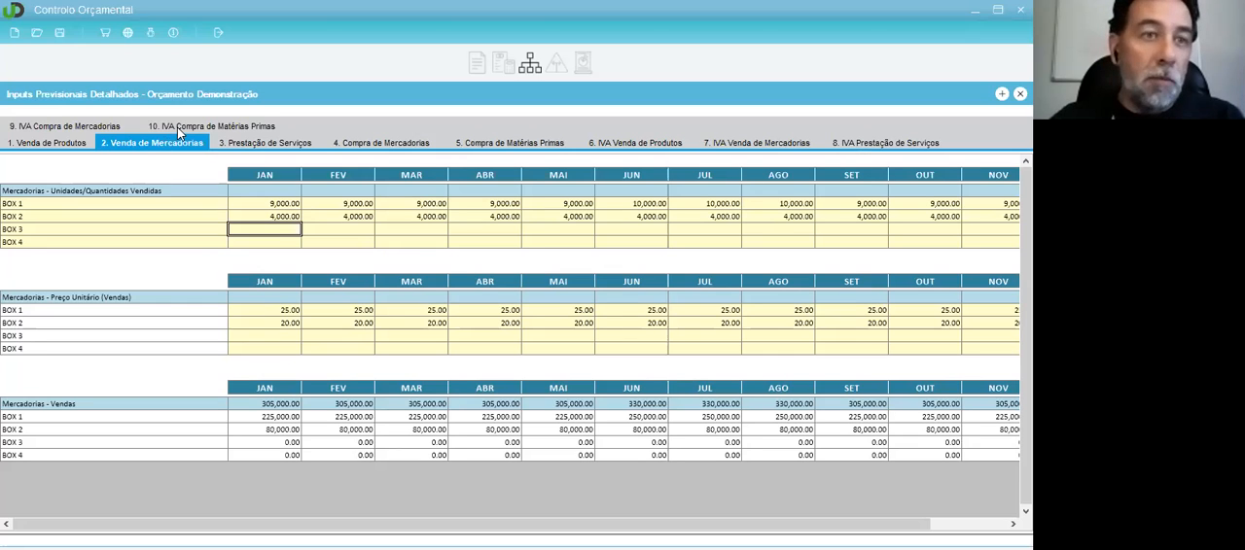
{"action": "left_click", "coordinate": [773, 144]}
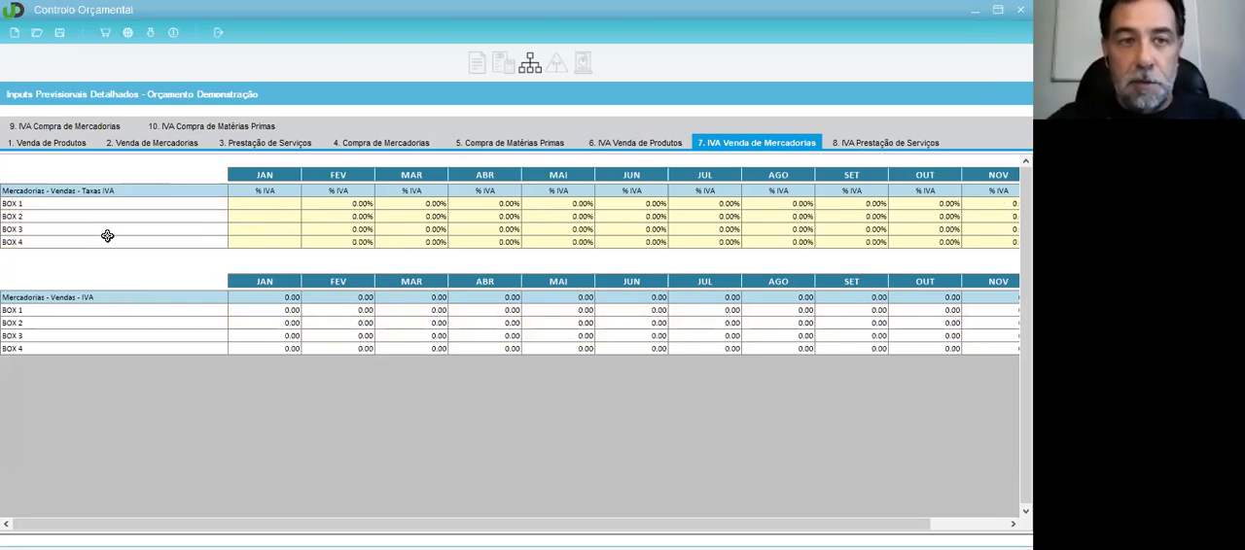
{"action": "left_click", "coordinate": [43, 239]}
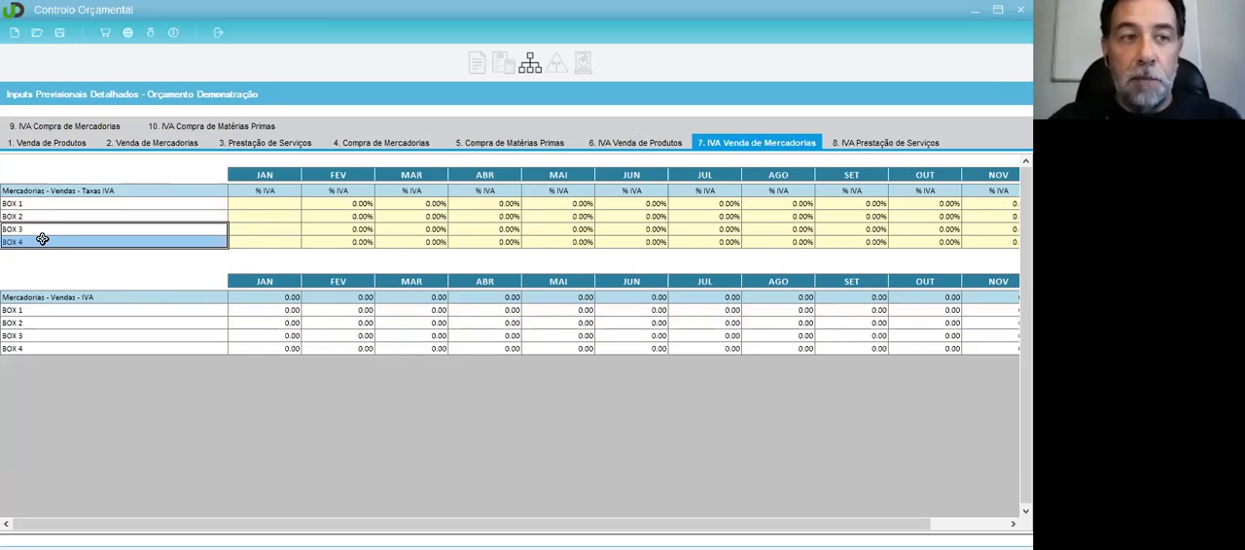
{"action": "left_click", "coordinate": [45, 232]}
{"action": "left_click", "coordinate": [44, 245]}
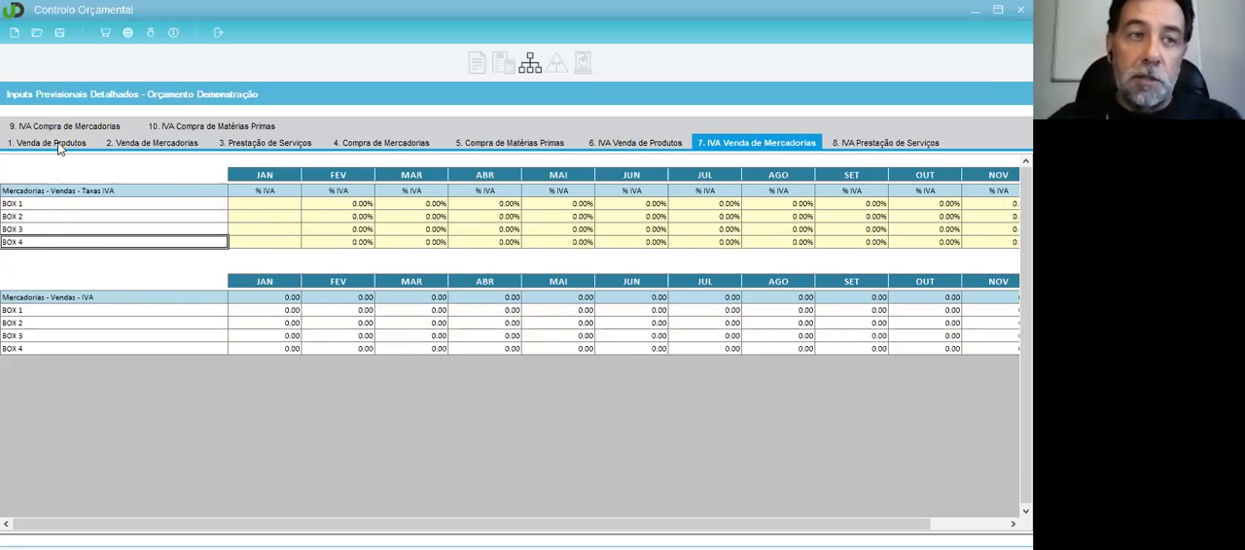
Step: In the Venda de Mercadorias map, add a line below BOX 4 and name it BOX 5
{"action": "left_click", "coordinate": [57, 142]}
{"action": "left_click", "coordinate": [133, 142]}
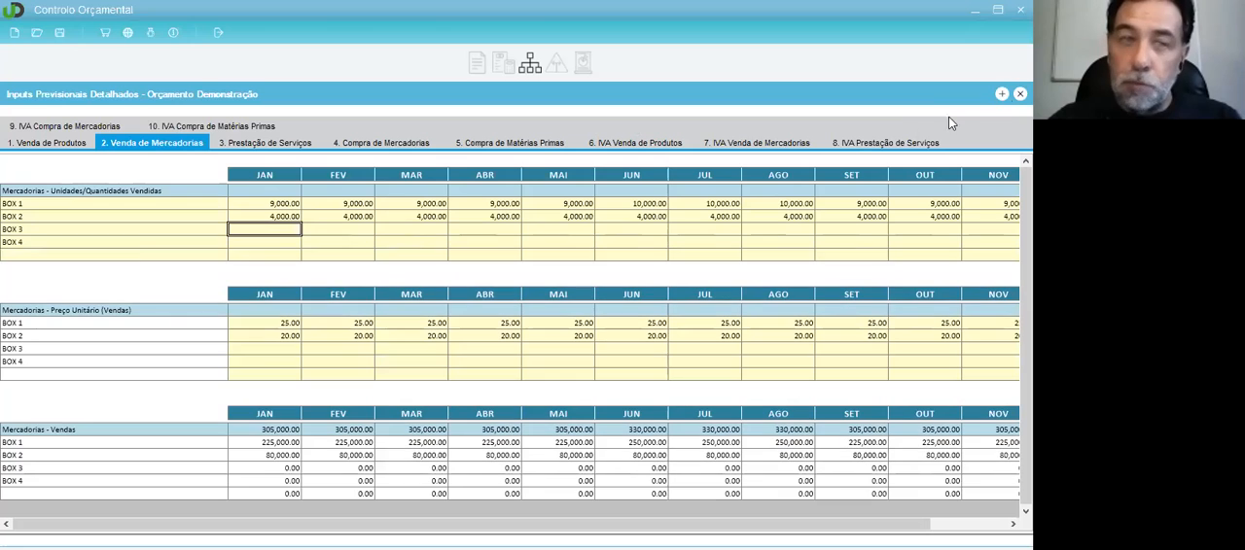
{"action": "left_click", "coordinate": [137, 253]}
{"action": "type", "text": "BO"}
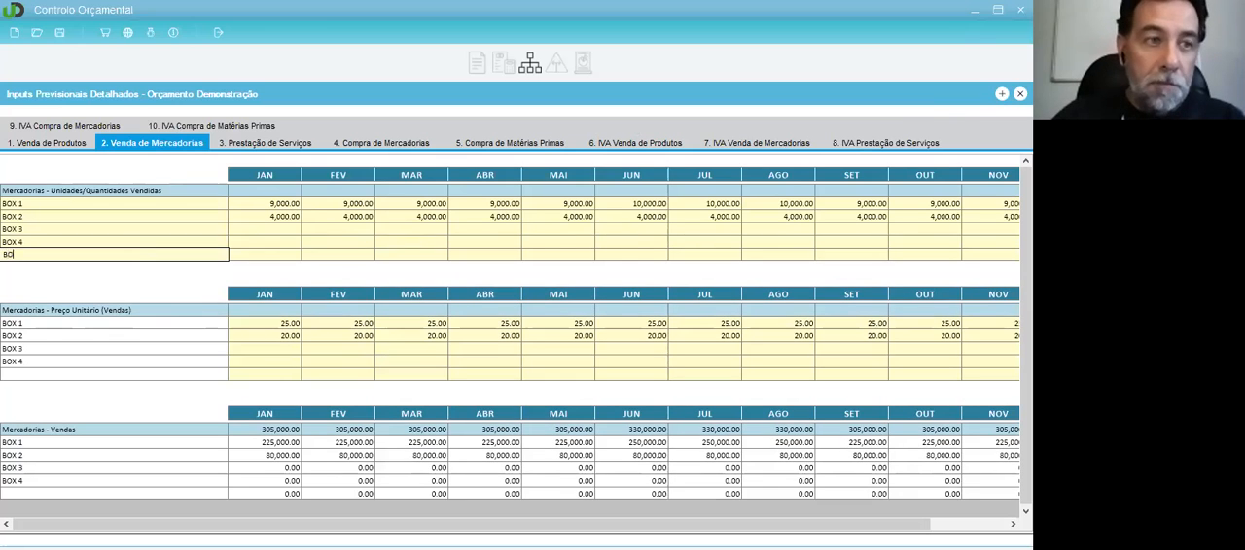
{"action": "type", "text": "X 5"}
{"action": "key", "text": "Return"}
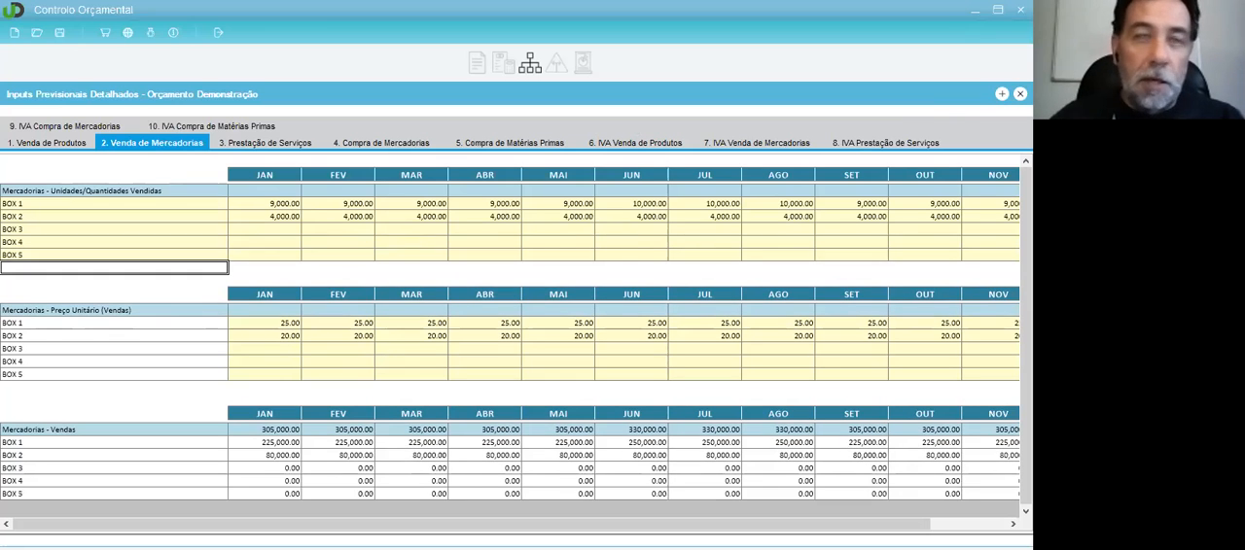
Step: In the IVA Venda de Mercadorias map, set the January IVA rates for BOX 1 and BOX 2 to 23%
{"action": "left_click", "coordinate": [784, 146]}
{"action": "left_click", "coordinate": [36, 255]}
{"action": "left_click", "coordinate": [282, 202]}
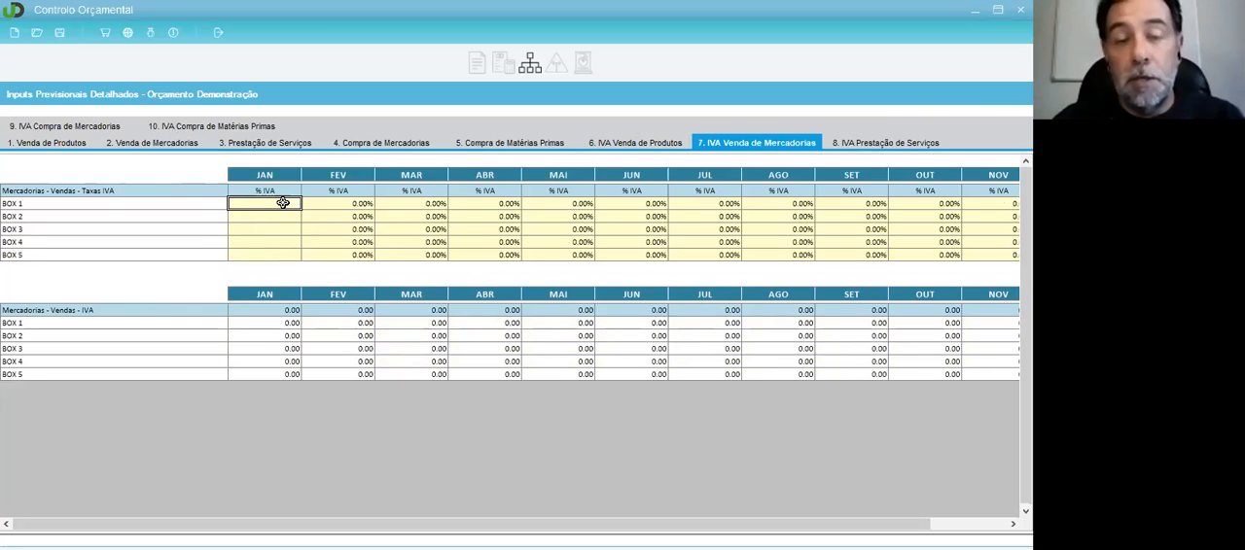
{"action": "type", "text": "23"}
{"action": "key", "text": "Return"}
{"action": "type", "text": "23"}
{"action": "key", "text": "Return"}
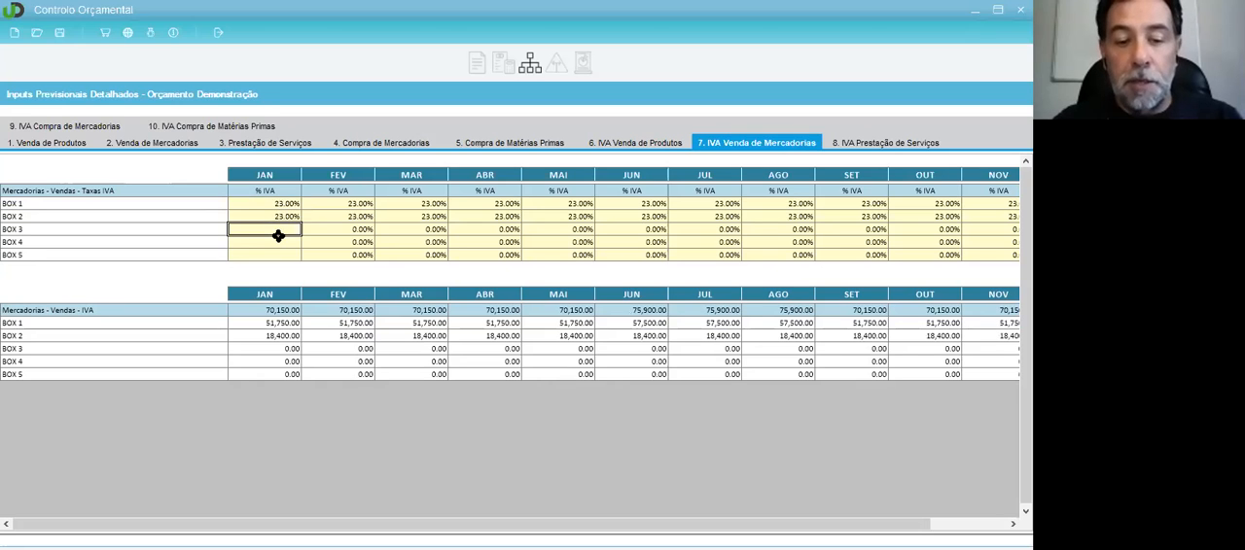
Step: Set the January IVA rates for BOX 3 and BOX 4 to 12% and for BOX 5 to 7%
{"action": "type", "text": "12"}
{"action": "key", "text": "Return"}
{"action": "type", "text": "12"}
{"action": "key", "text": "Return"}
{"action": "type", "text": "23"}
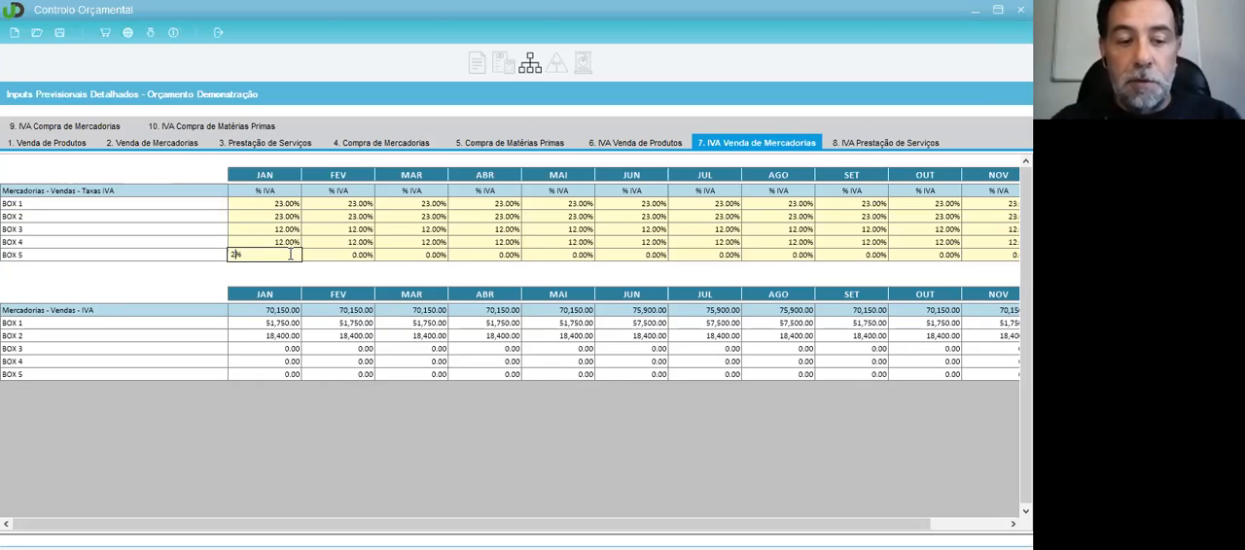
{"action": "key", "text": "BackSpace"}
{"action": "key", "text": "BackSpace"}
{"action": "type", "text": "7"}
{"action": "key", "text": "Return"}
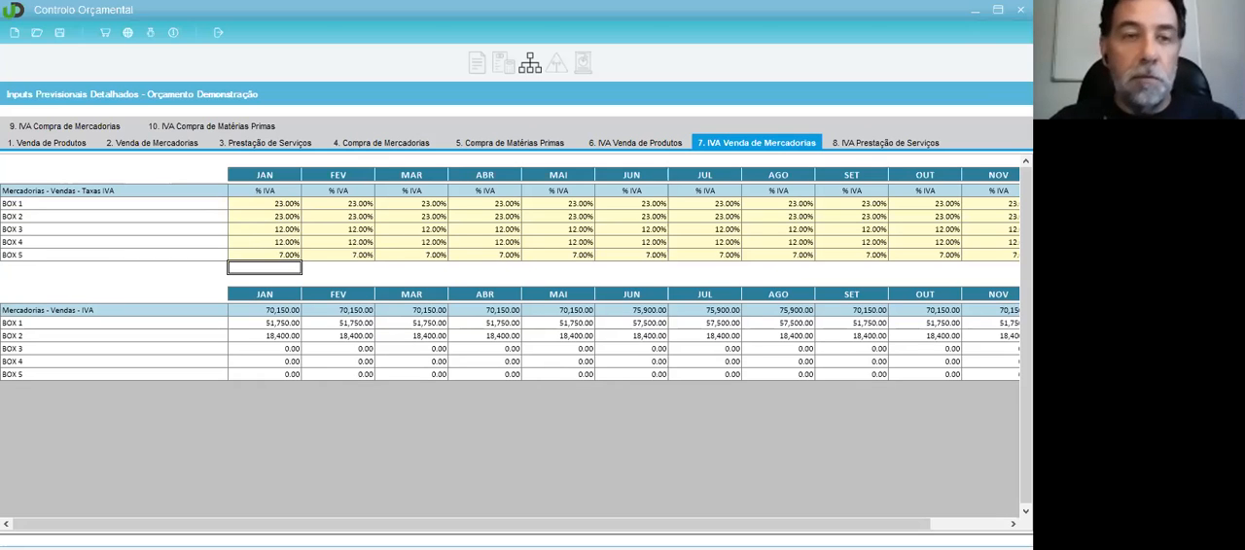
Step: Clear the January IVA rates for BOX 1 through BOX 5 in the IVA Venda de Mercadorias map
{"action": "left_click_drag", "start_coordinate": [289, 203], "coordinate": [289, 247]}
{"action": "left_click", "coordinate": [290, 247]}
{"action": "left_click", "coordinate": [286, 204]}
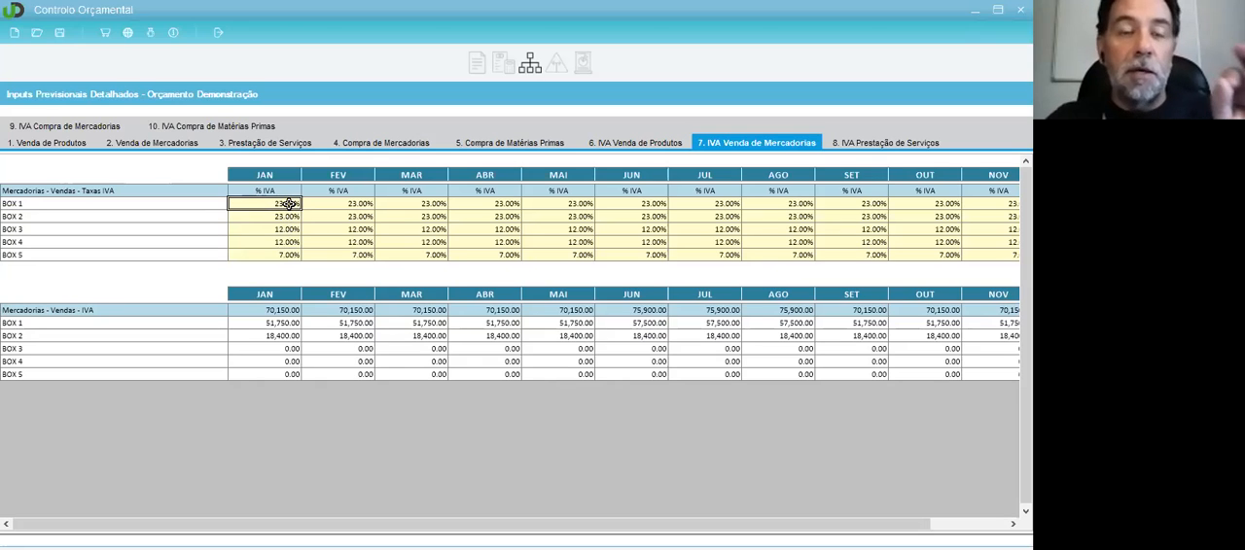
{"action": "left_click_drag", "start_coordinate": [289, 203], "coordinate": [290, 253]}
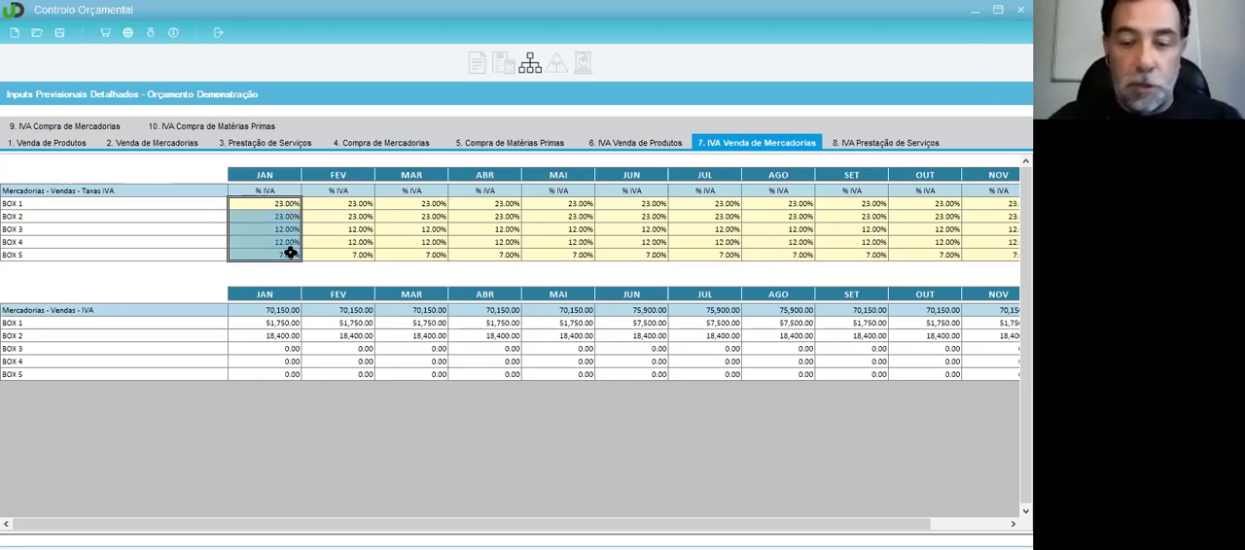
{"action": "left_click", "coordinate": [289, 205]}
{"action": "key", "text": "Delete"}
{"action": "left_click", "coordinate": [290, 216]}
{"action": "key", "text": "Delete"}
{"action": "left_click", "coordinate": [291, 228]}
{"action": "key", "text": "Delete"}
{"action": "left_click", "coordinate": [292, 241]}
{"action": "key", "text": "Delete"}
{"action": "left_click", "coordinate": [294, 252]}
{"action": "key", "text": "Delete"}
Step: Check the BOX 1 and BOX 5 lines in the IVA map, and return to the Venda de Produtos map
{"action": "left_click", "coordinate": [286, 204]}
{"action": "left_click", "coordinate": [122, 206]}
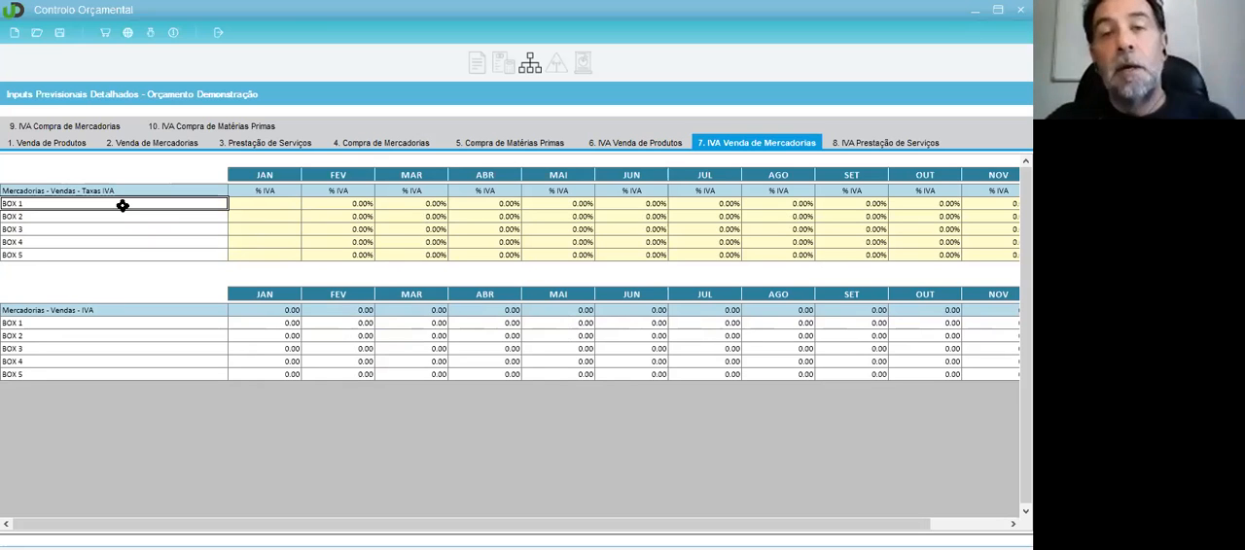
{"action": "left_click", "coordinate": [142, 256]}
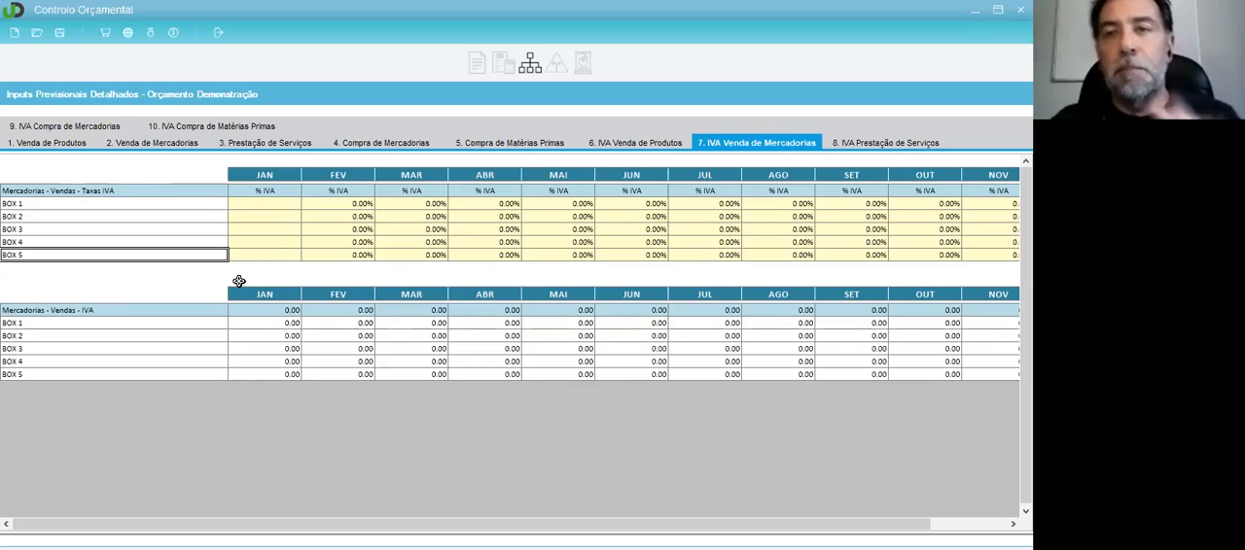
{"action": "left_click", "coordinate": [71, 143]}
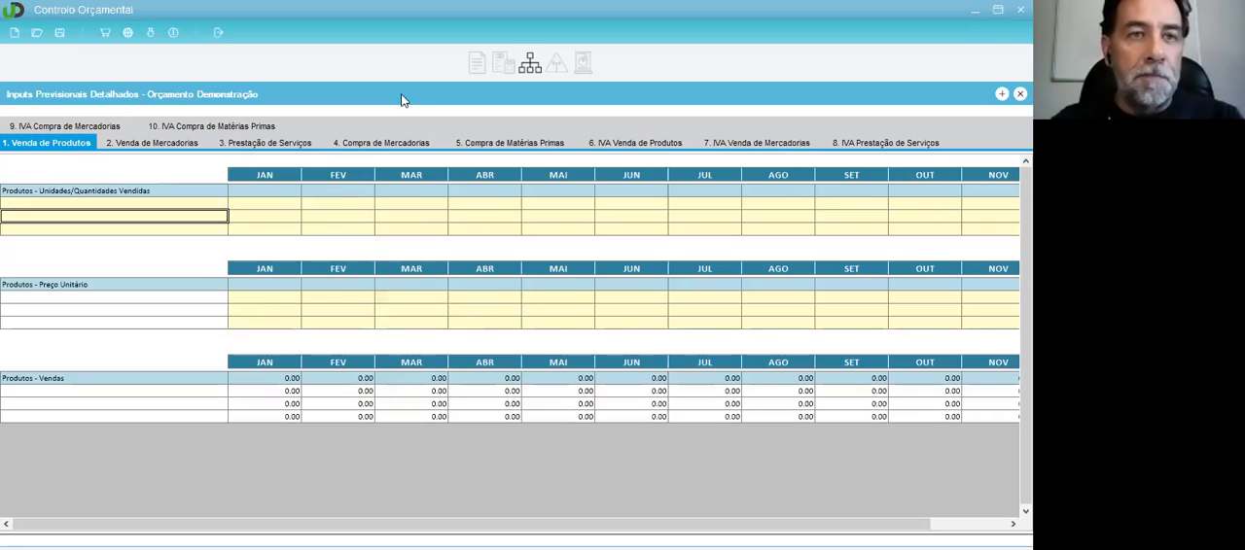
Step: Open Inputs Previsionais and examine the June cells for Mercadorias, Variações nos inventários da produção and Trabalhos para a própria entidade in Mapa de Rendimentos
{"action": "left_click", "coordinate": [504, 64]}
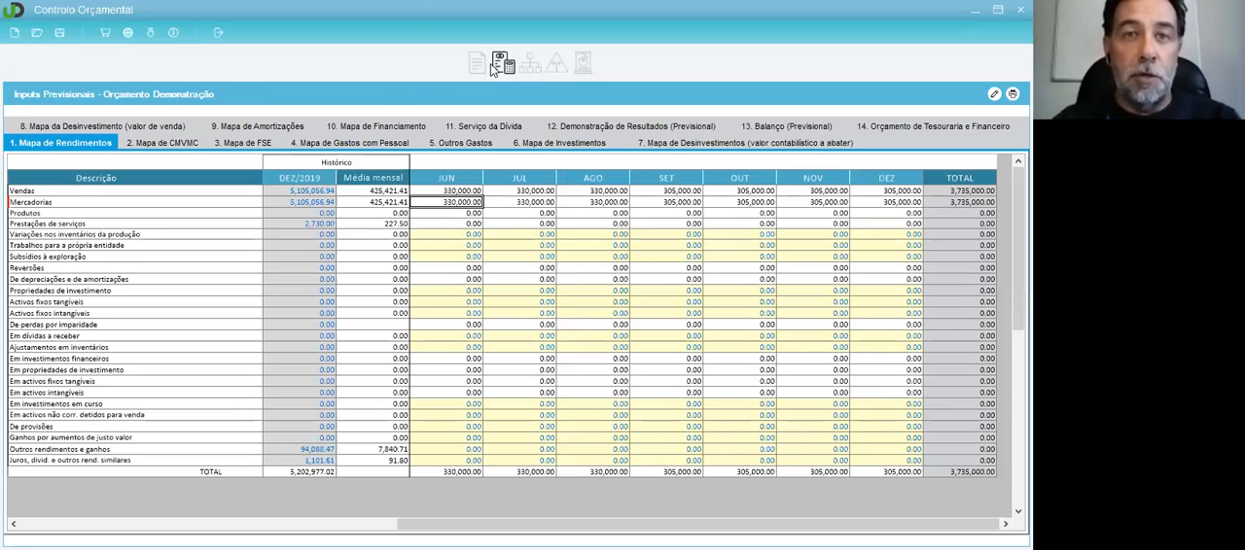
{"action": "left_click", "coordinate": [448, 235]}
{"action": "left_click", "coordinate": [450, 202]}
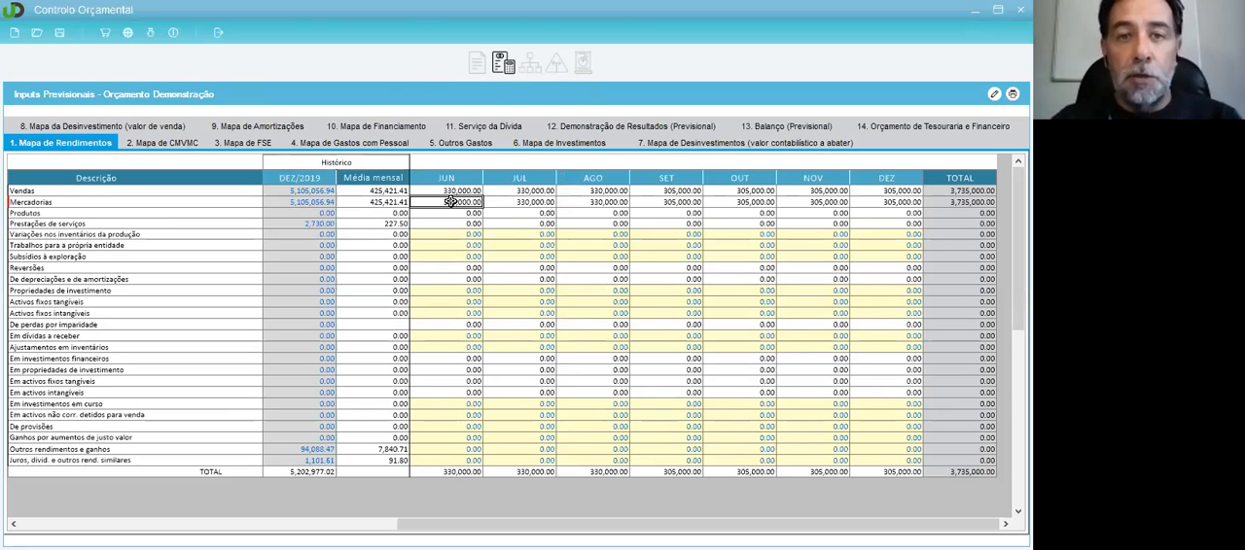
{"action": "left_click", "coordinate": [448, 234]}
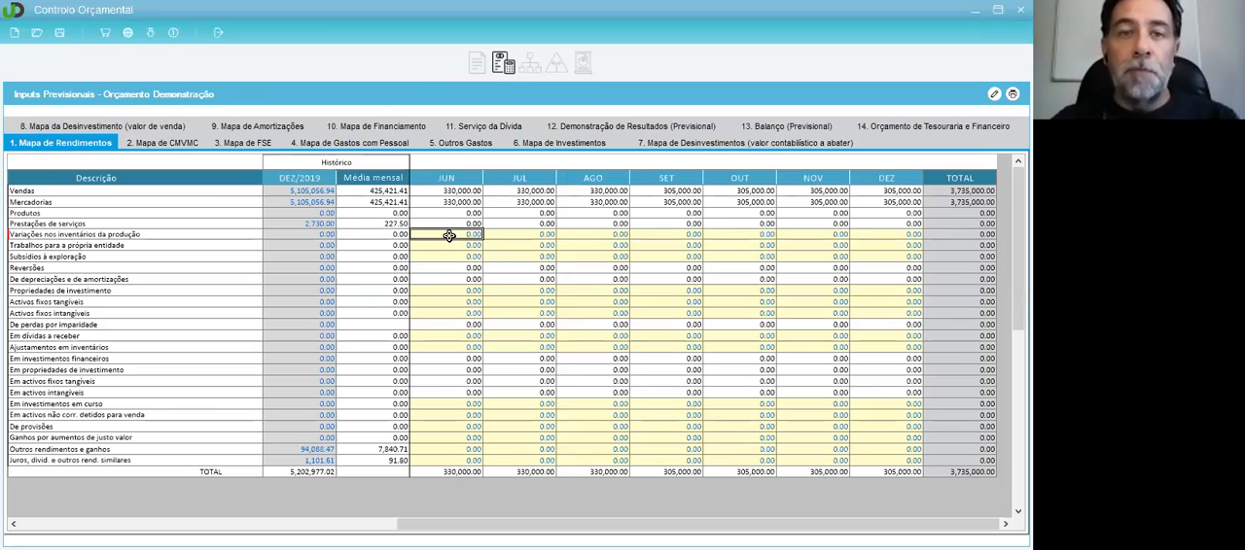
{"action": "left_click", "coordinate": [445, 247]}
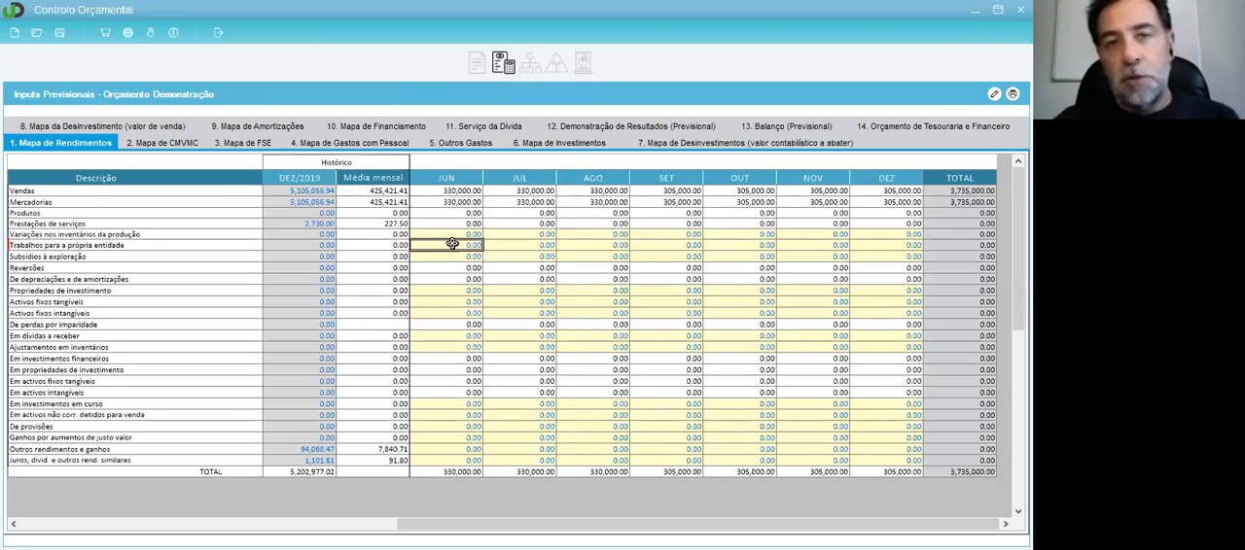
{"action": "left_click", "coordinate": [457, 200]}
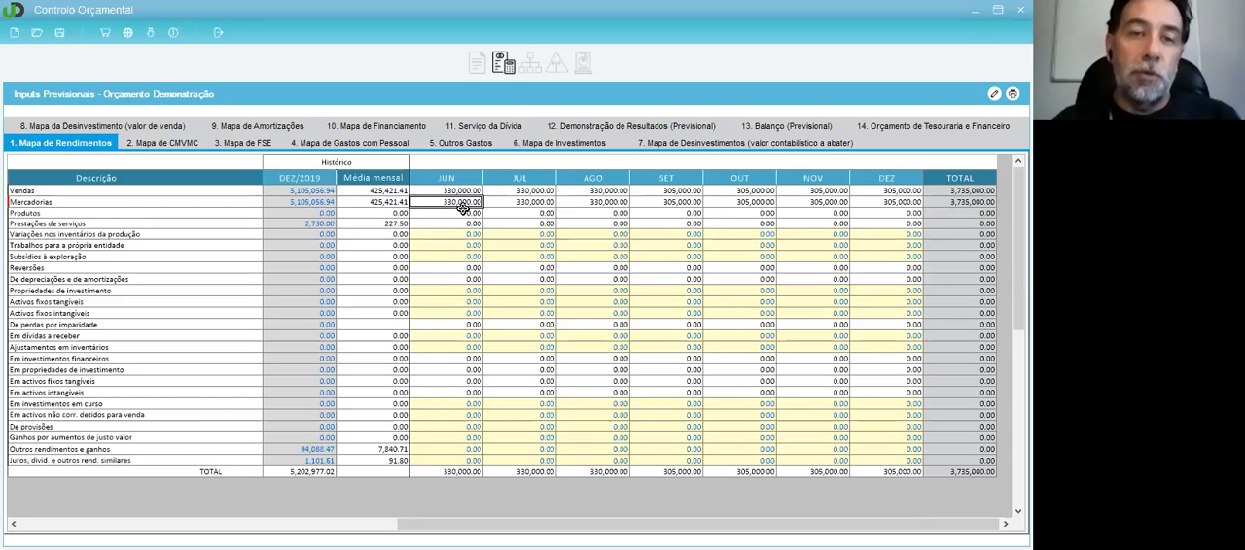
Step: Revisit the detailed inputs, and review the forecast maps for CMVMC, Gastos com Pessoal and Outros Gastos
{"action": "left_click", "coordinate": [533, 72]}
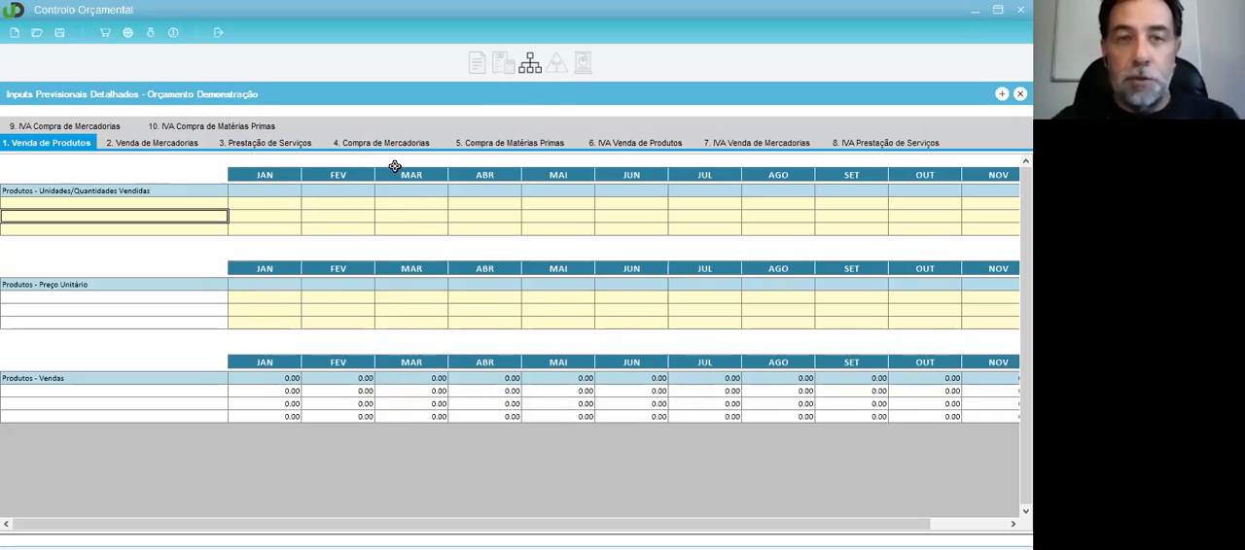
{"action": "left_click", "coordinate": [530, 67]}
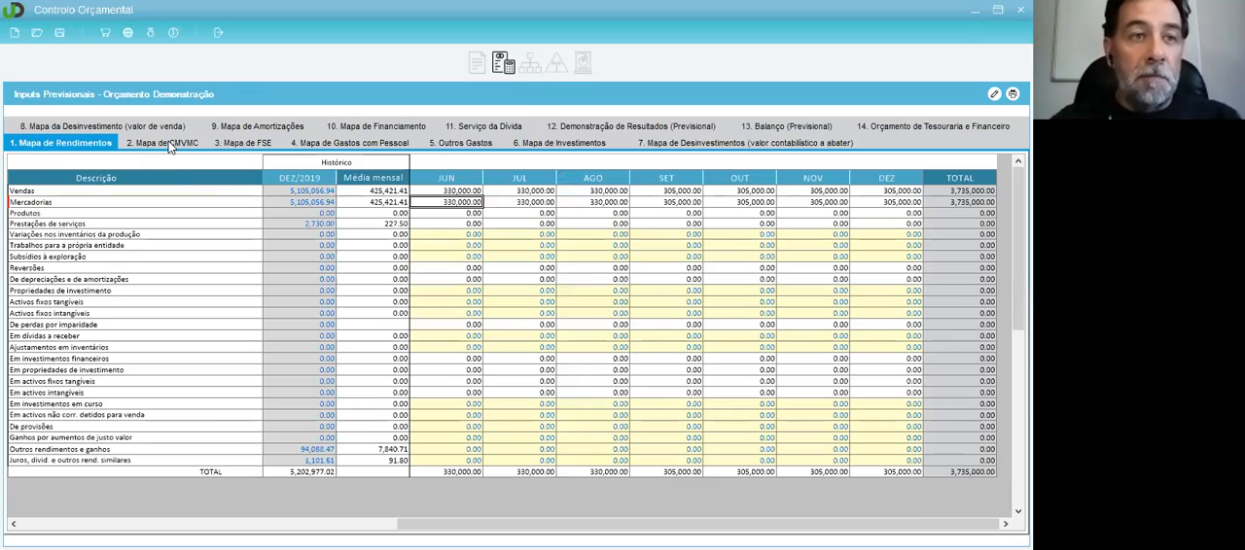
{"action": "left_click", "coordinate": [168, 141]}
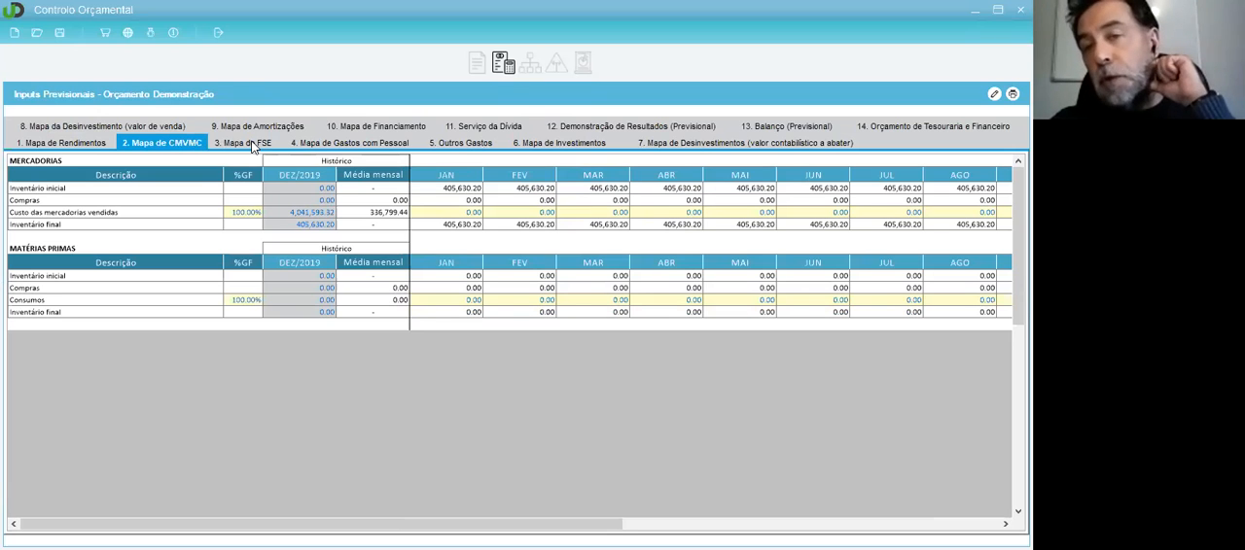
{"action": "left_click", "coordinate": [360, 144]}
{"action": "left_click", "coordinate": [465, 143]}
Step: Examine the Activos fixos tangíveis 1 line and its January cell in Mapa de Investimentos
{"action": "left_click", "coordinate": [562, 143]}
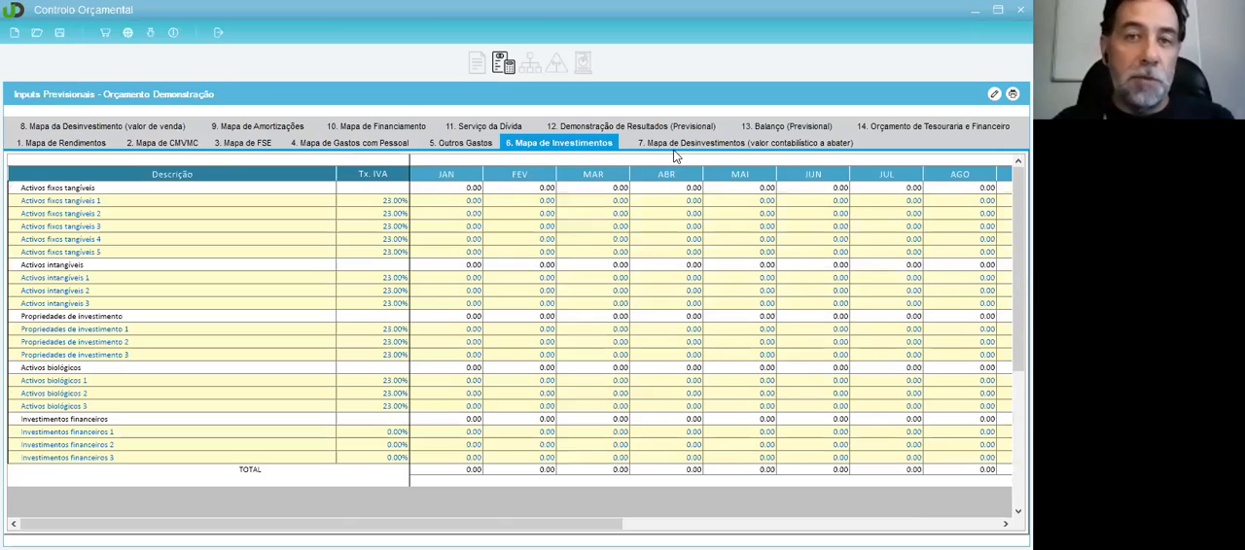
{"action": "left_click", "coordinate": [473, 201]}
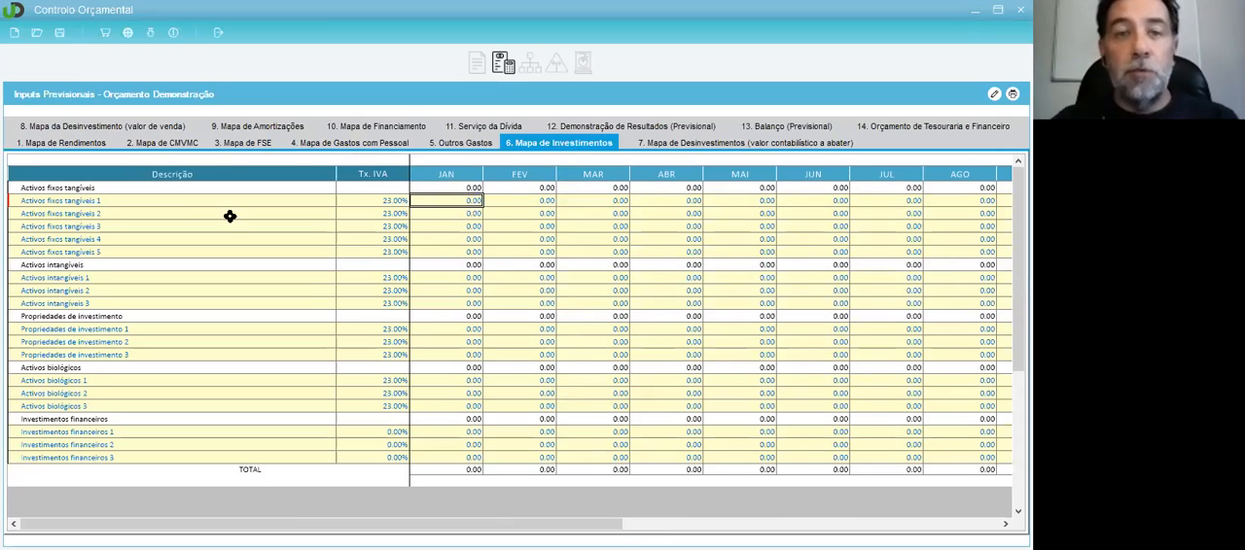
{"action": "left_click", "coordinate": [88, 201]}
{"action": "left_click", "coordinate": [472, 201]}
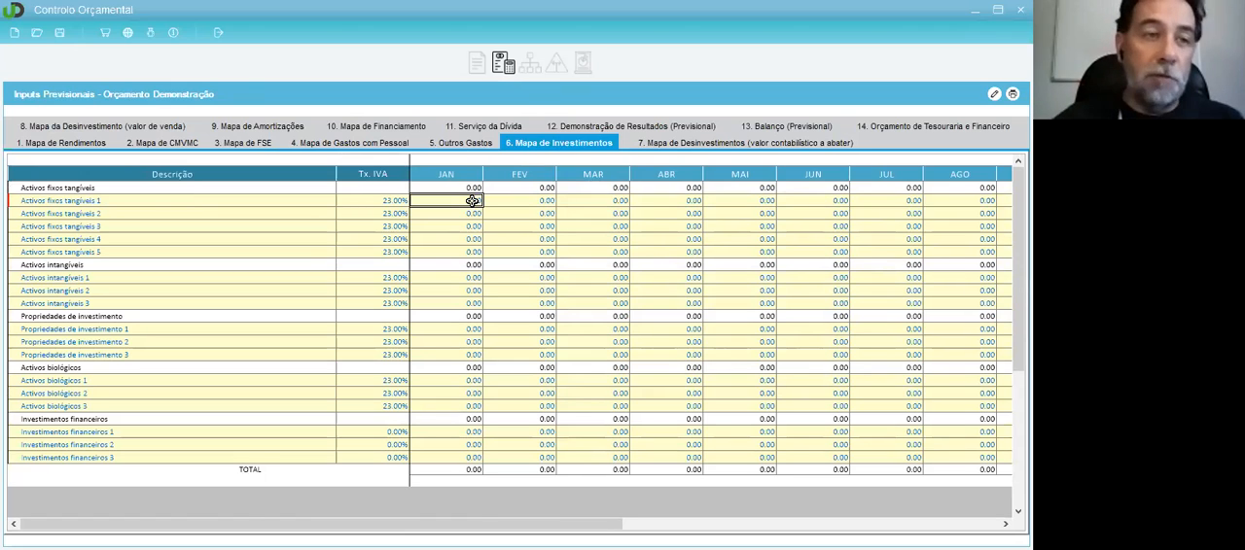
Step: Review the forecast maps for Desinvestimentos, Amortizações and Financiamento, plus the Demonstração de Resultados and Balanço
{"action": "left_click", "coordinate": [661, 142]}
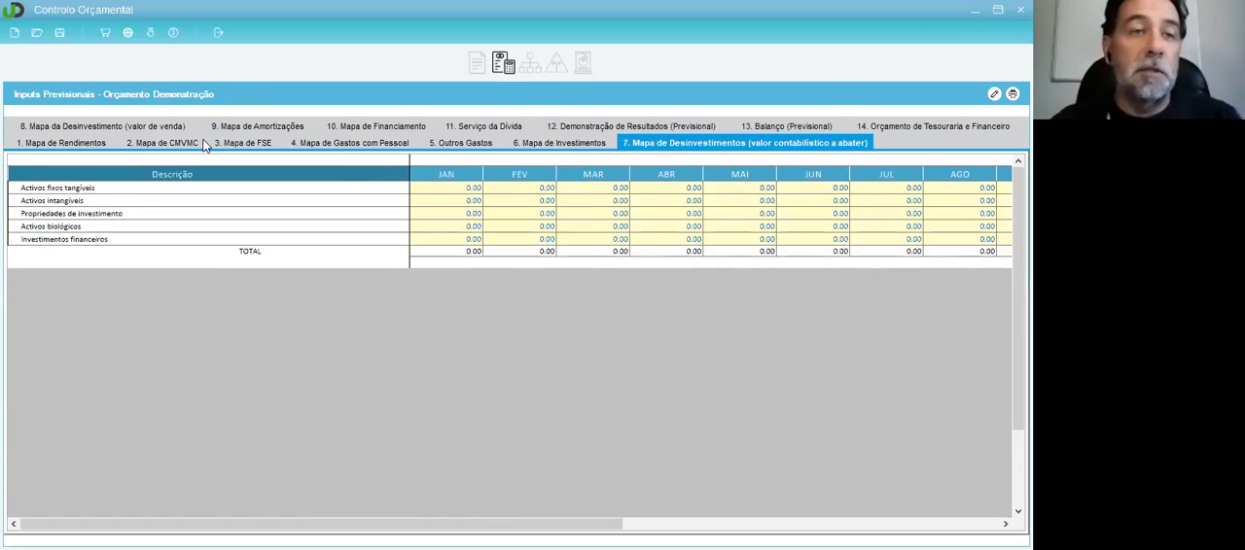
{"action": "left_click", "coordinate": [248, 126]}
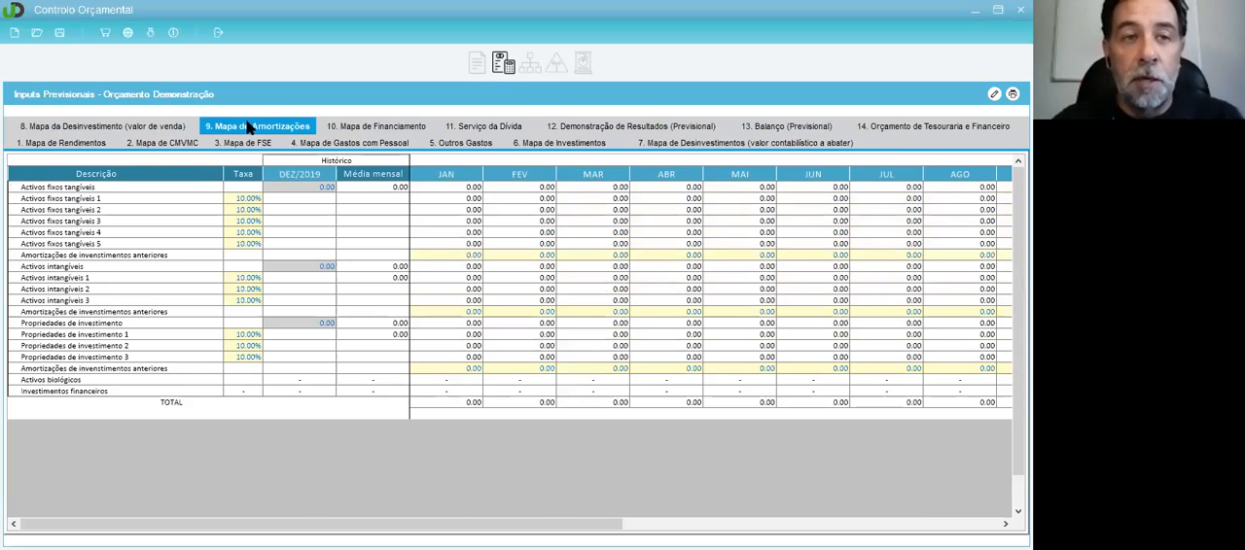
{"action": "left_click", "coordinate": [387, 127]}
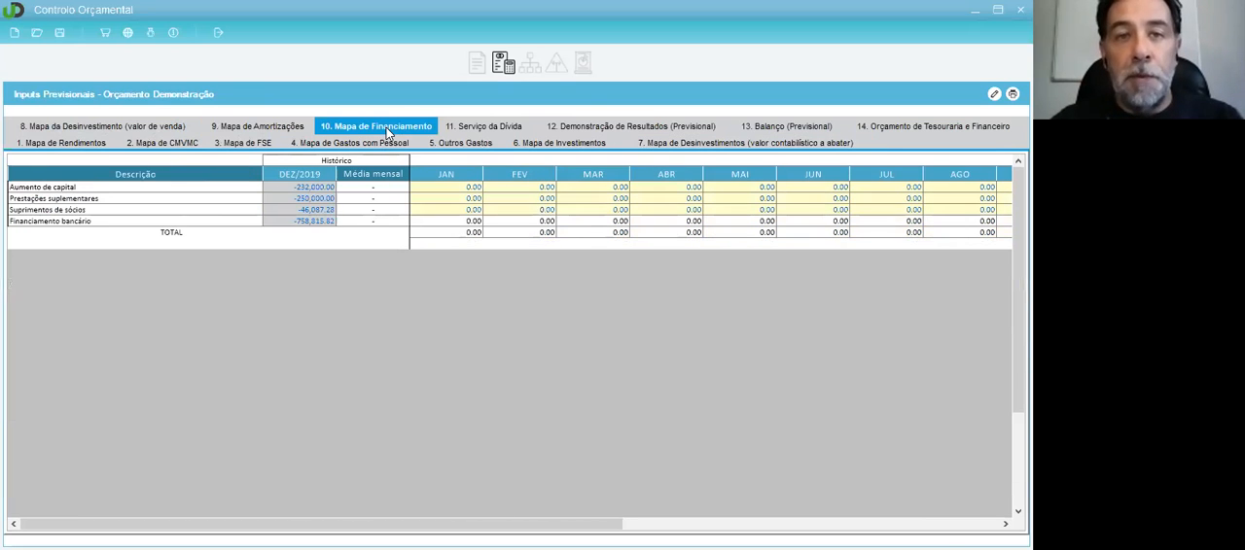
{"action": "left_click", "coordinate": [600, 126]}
{"action": "left_click", "coordinate": [779, 126]}
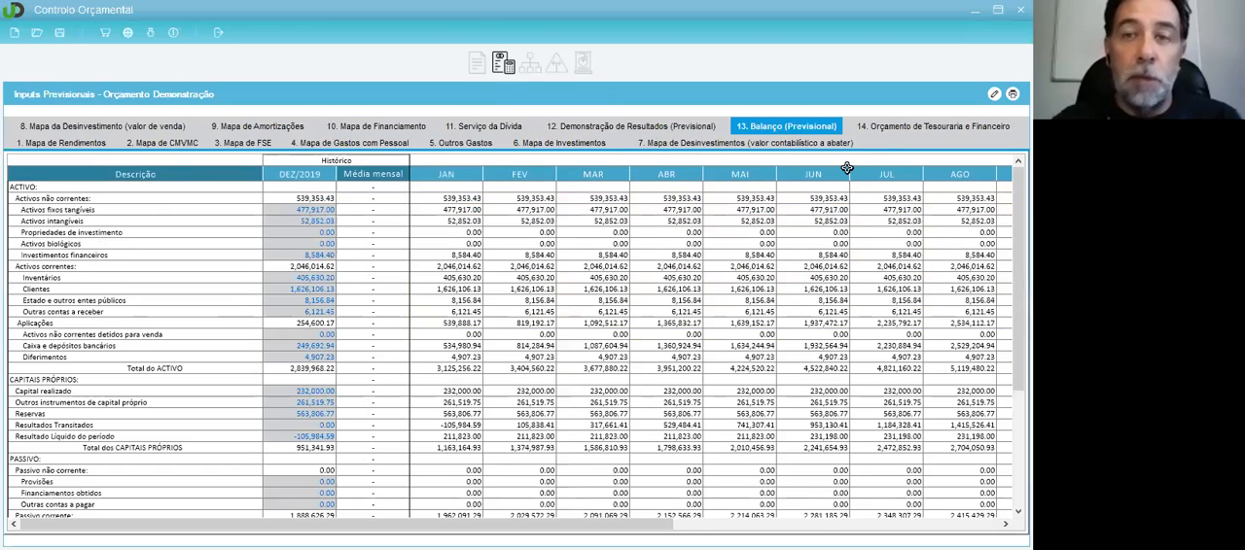
Step: Examine the receipts and payments in the Orçamento de Tesouraria e Financeiro map
{"action": "left_click", "coordinate": [864, 134]}
{"action": "scroll", "coordinate": [520, 250], "scroll_direction": "down", "scroll_amount": 3}
{"action": "scroll", "coordinate": [520, 250], "scroll_direction": "up", "scroll_amount": 3}
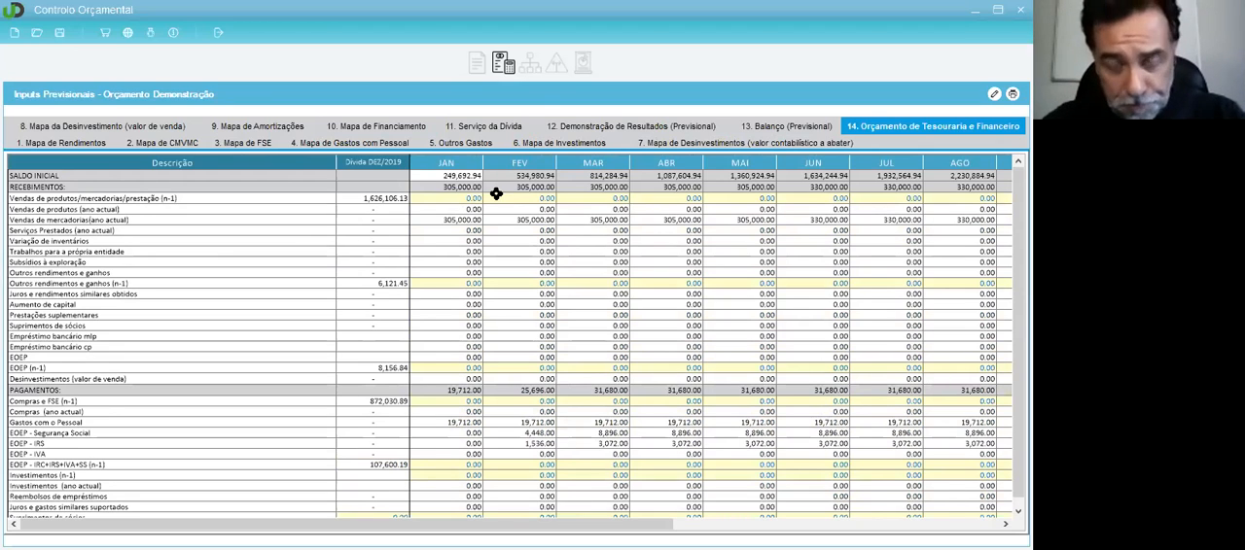
Step: Return to Inputs Previsionais Detalhados and select the first product line under Produtos - Unidades/Quantidades Vendidas
{"action": "left_click", "coordinate": [527, 68]}
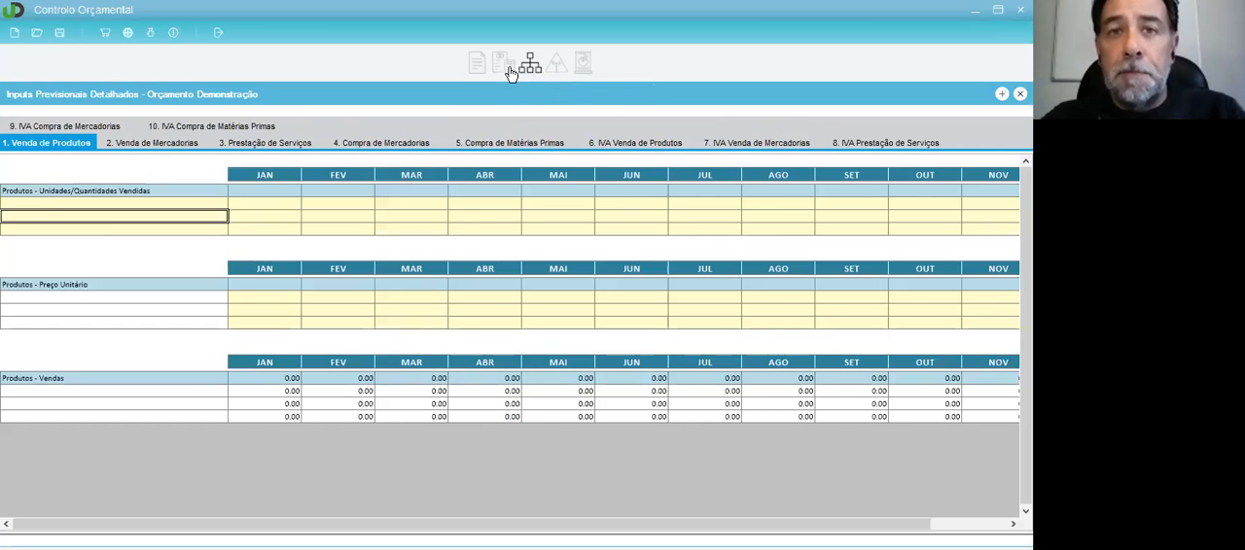
{"action": "left_click", "coordinate": [502, 62]}
{"action": "left_click", "coordinate": [530, 67]}
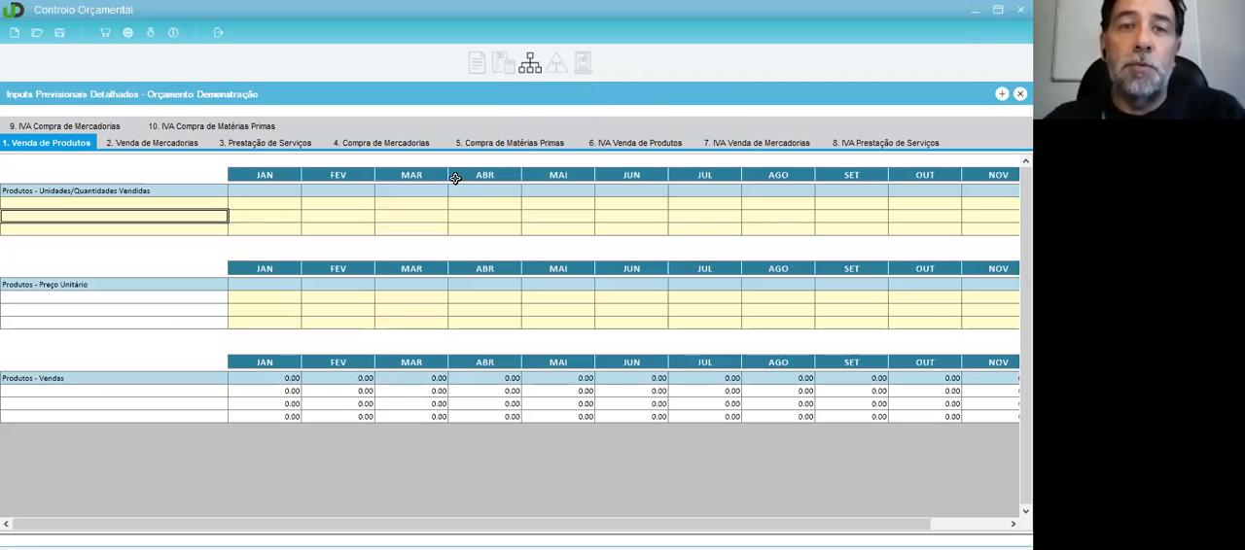
{"action": "left_click", "coordinate": [172, 199]}
{"action": "left_click", "coordinate": [173, 203]}
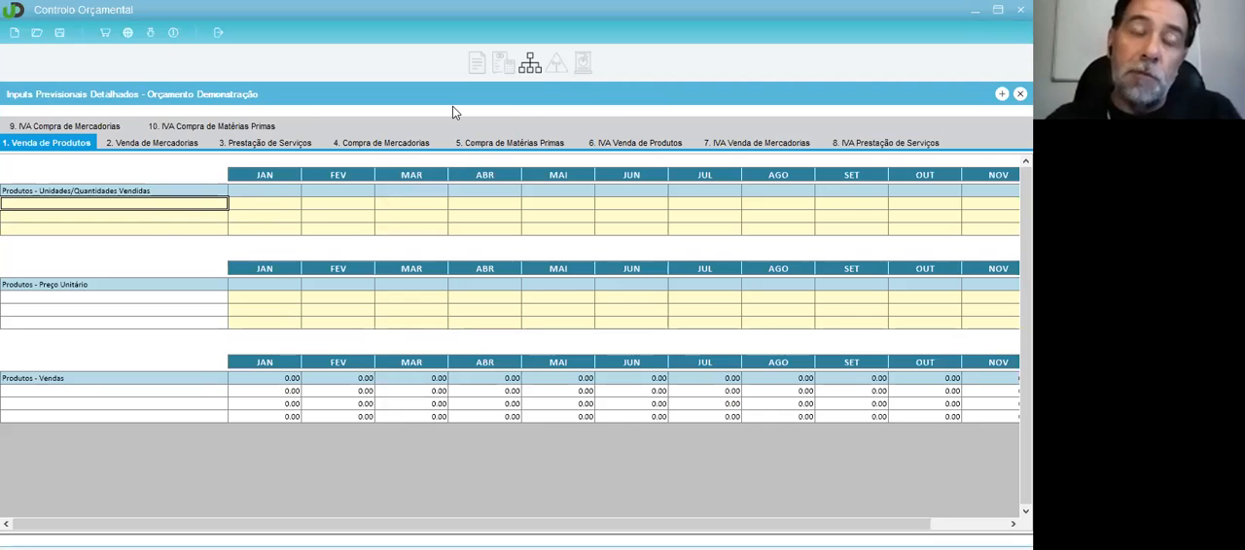
Step: Open the Desvios area and examine its Mapa de Rendimentos and Mapa de CMVMC
{"action": "left_click", "coordinate": [554, 77]}
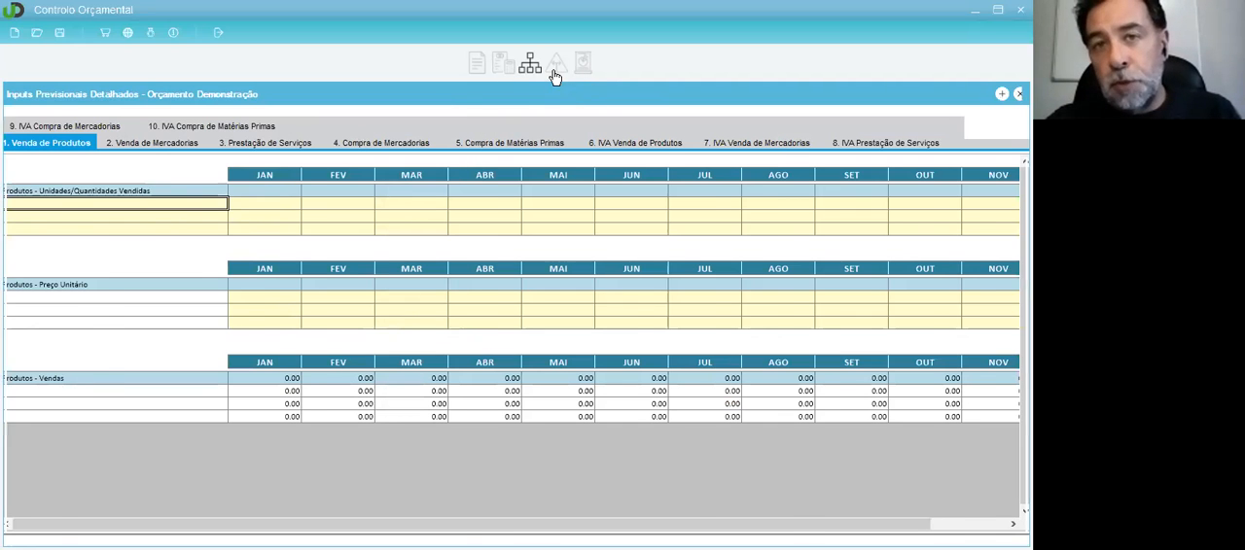
{"action": "left_click", "coordinate": [312, 219]}
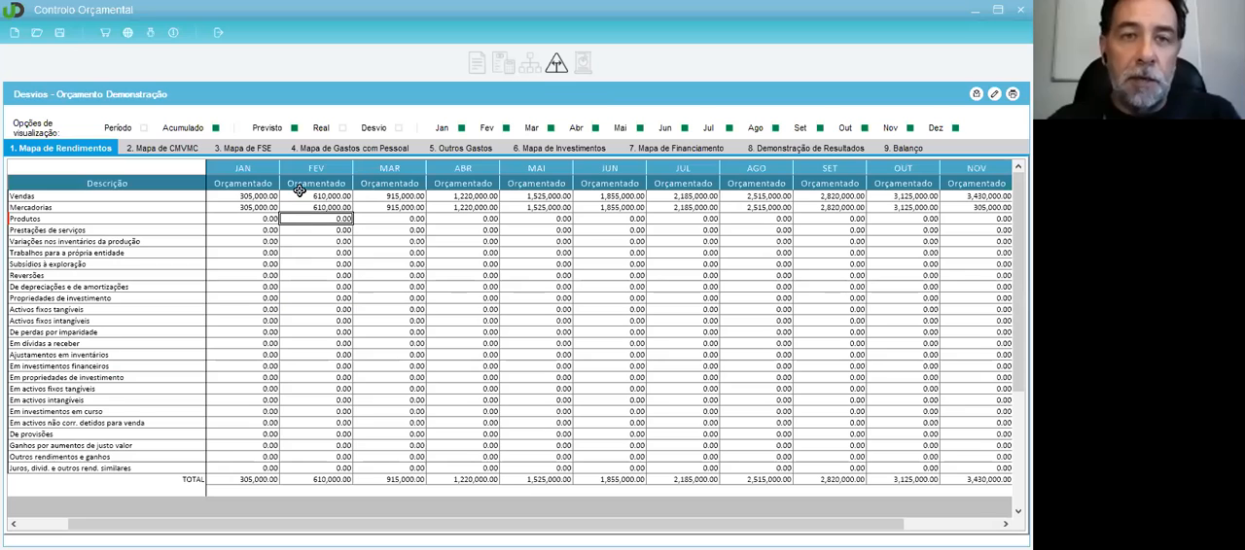
{"action": "left_click", "coordinate": [158, 148]}
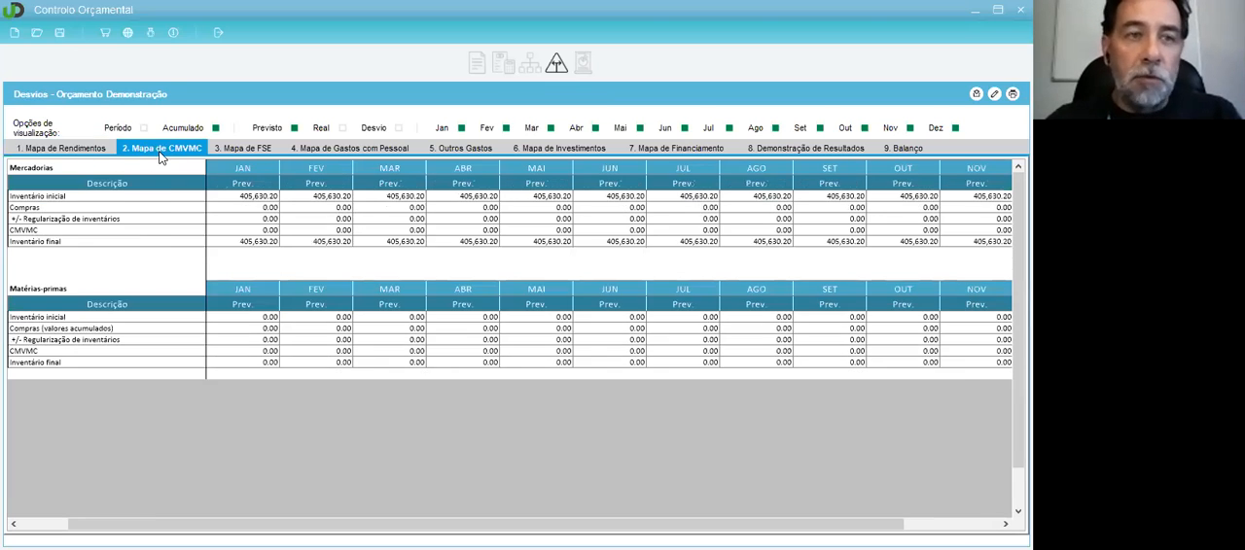
{"action": "left_click", "coordinate": [59, 147]}
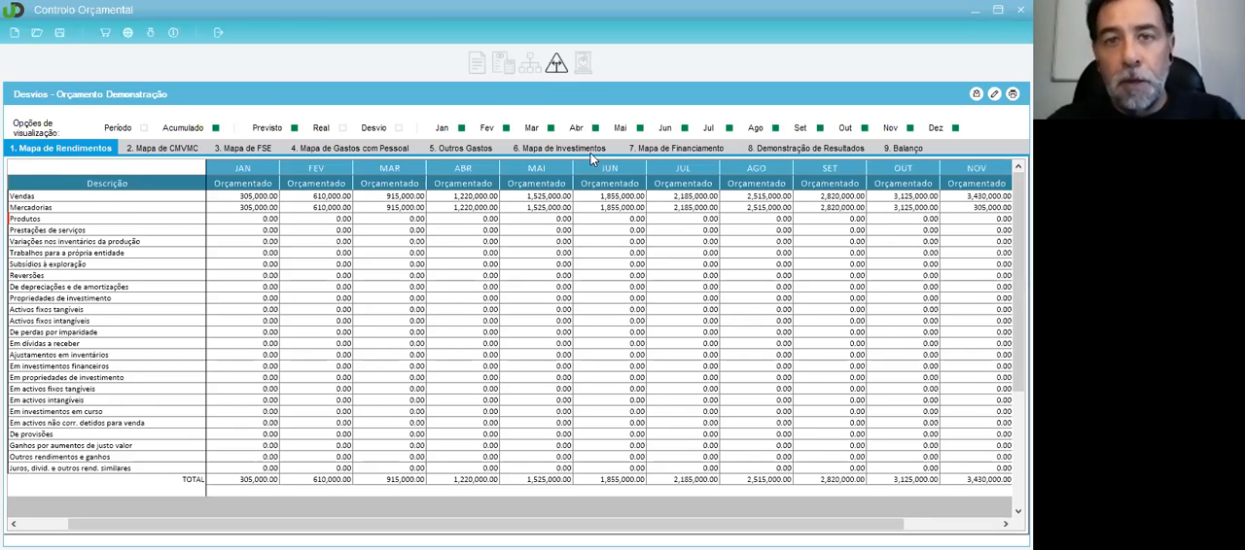
Step: Review the Financiamento, Demonstração de Resultados and Balanço deviation maps, and return to Mapa de Rendimentos
{"action": "left_click", "coordinate": [511, 148]}
{"action": "left_click", "coordinate": [710, 148]}
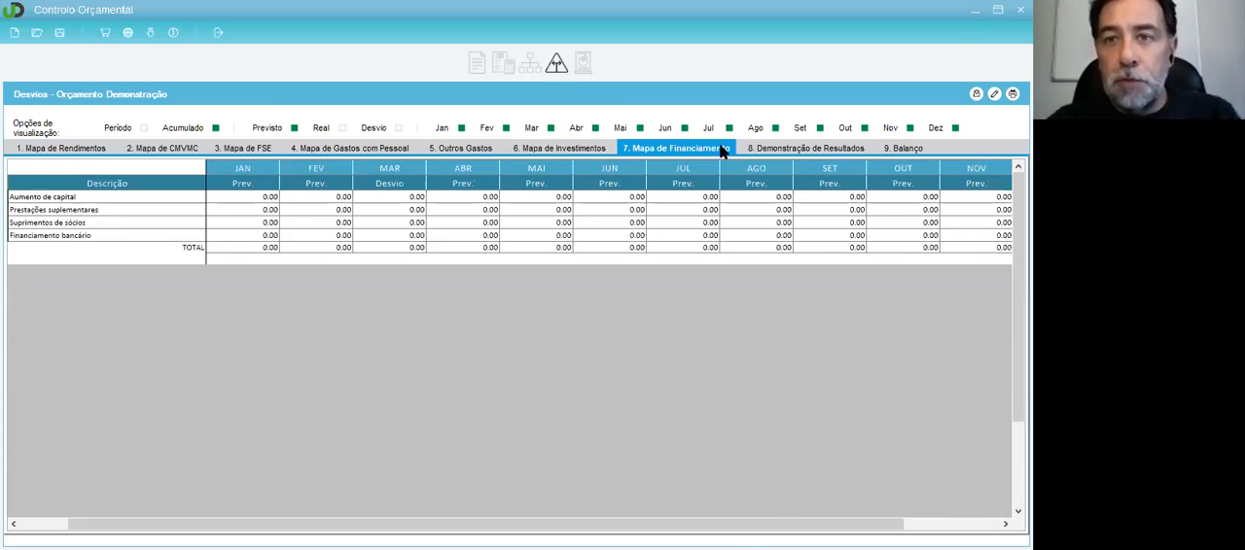
{"action": "left_click", "coordinate": [794, 146]}
{"action": "left_click", "coordinate": [912, 150]}
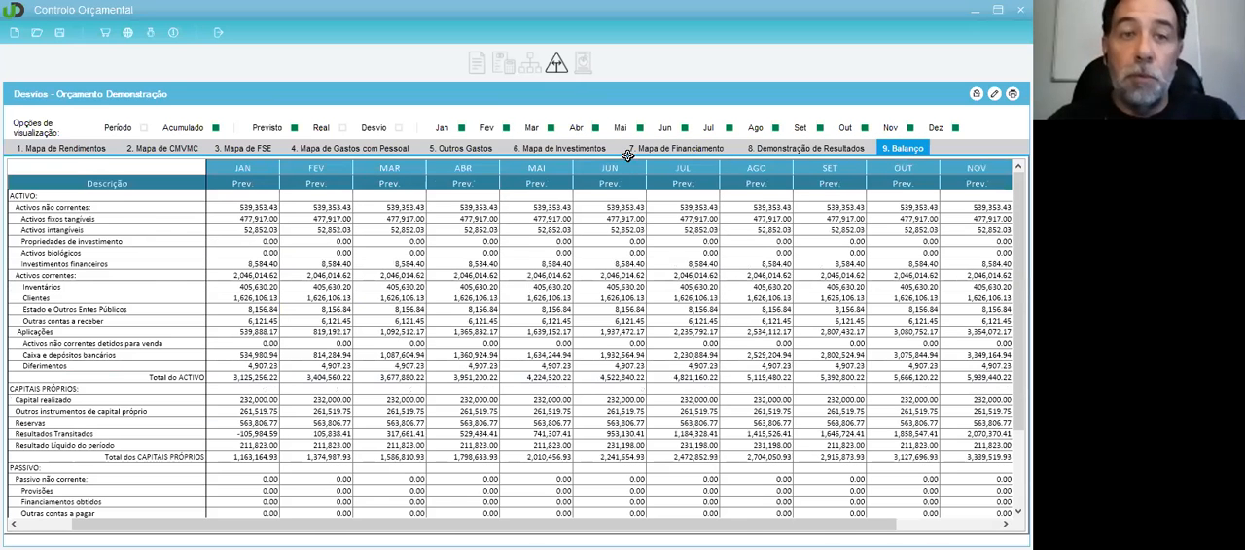
{"action": "left_click", "coordinate": [61, 148]}
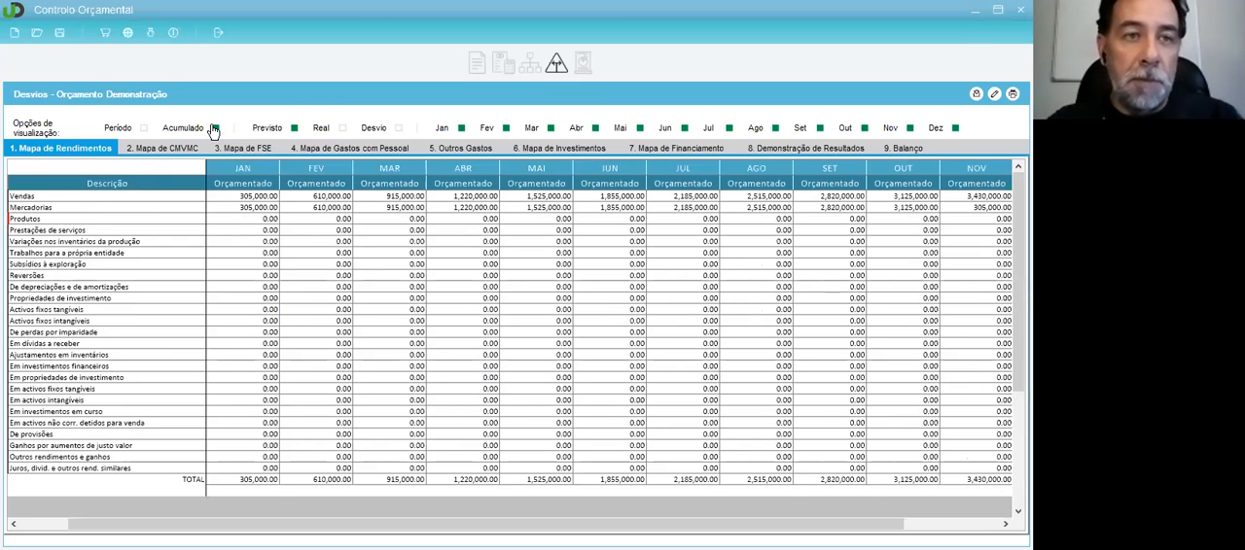
Step: Display the Real values beside the budgeted ones in Mapa de Rendimentos, and switch between the Período and Acumulado views, ending on Período
{"action": "left_click", "coordinate": [343, 128]}
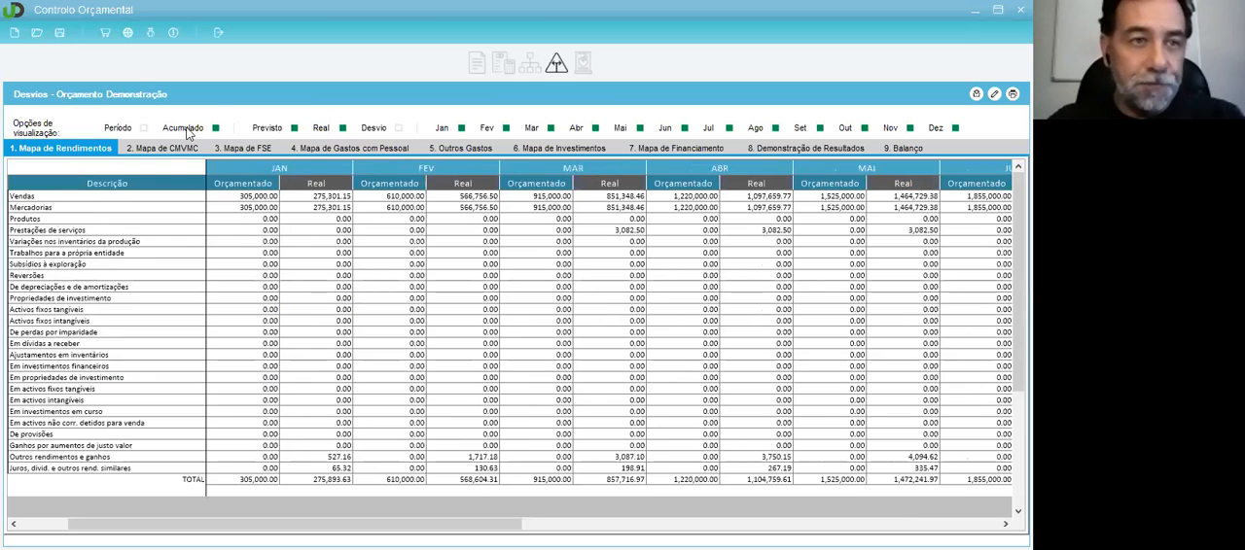
{"action": "left_click", "coordinate": [142, 129]}
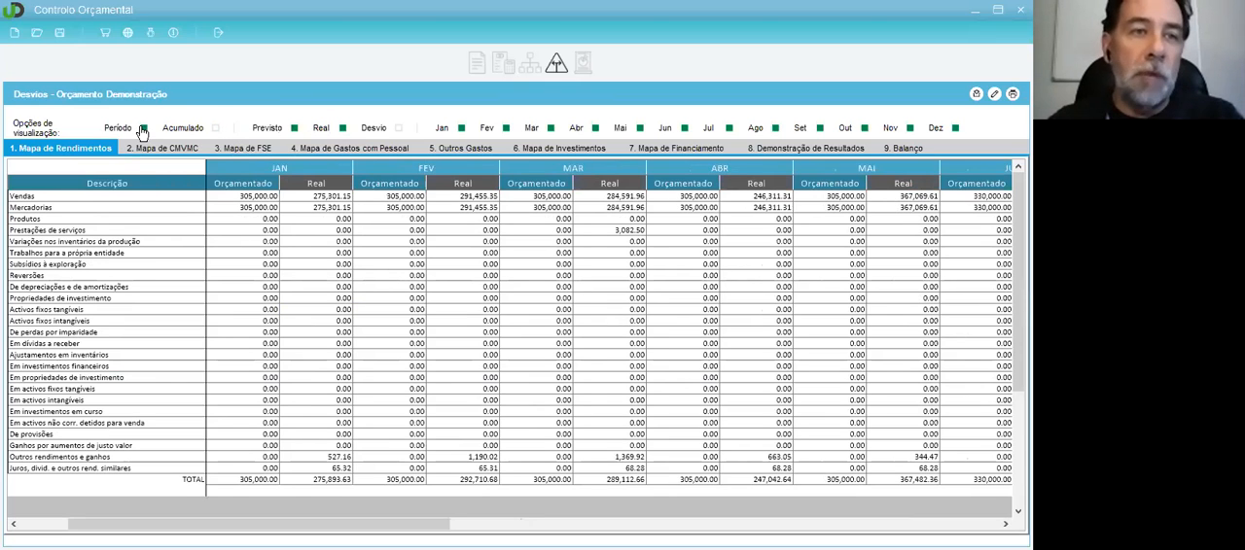
{"action": "left_click", "coordinate": [217, 129]}
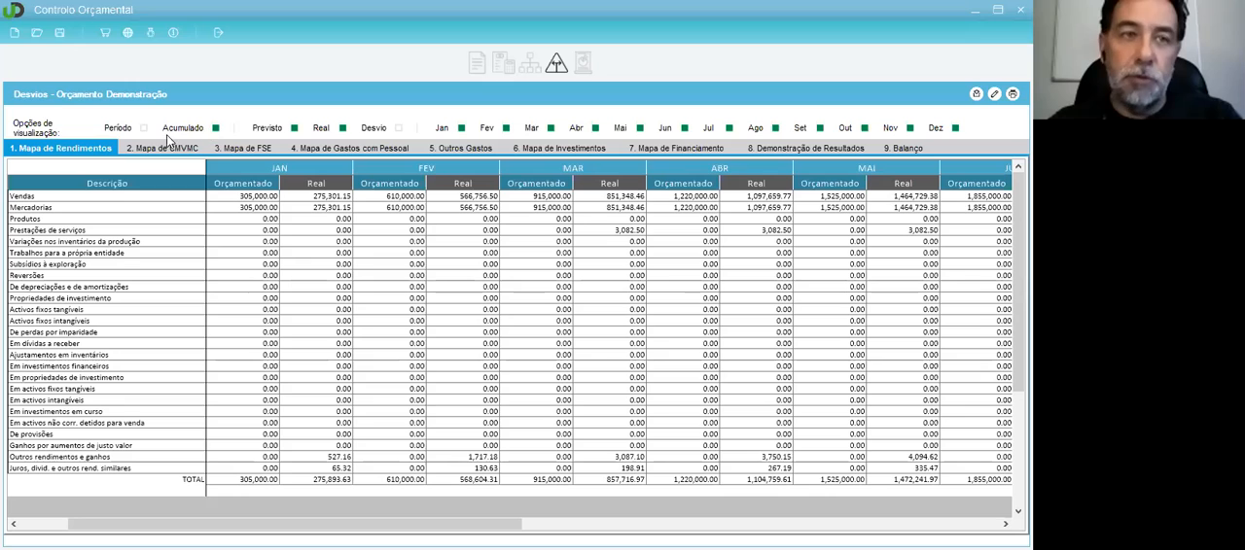
{"action": "left_click", "coordinate": [144, 130]}
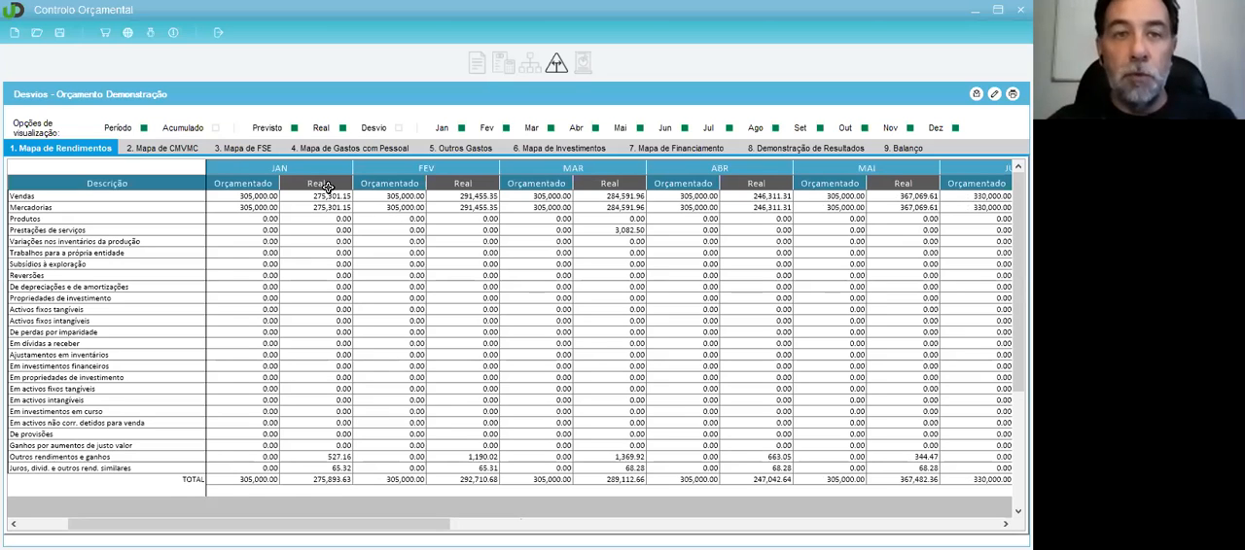
Step: Compare the Orçamentado and Real figures from January to April in Mapa de Rendimentos
{"action": "left_click_drag", "start_coordinate": [264, 195], "coordinate": [329, 366]}
{"action": "left_click_drag", "start_coordinate": [386, 198], "coordinate": [444, 241]}
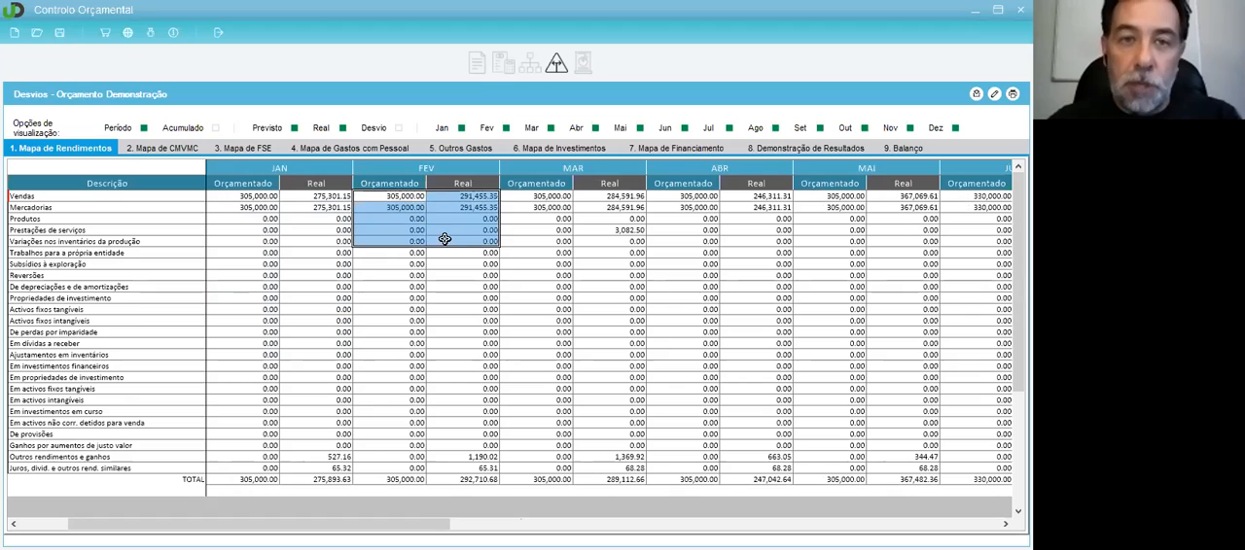
{"action": "left_click_drag", "start_coordinate": [531, 207], "coordinate": [602, 232]}
{"action": "left_click", "coordinate": [683, 209]}
{"action": "left_click", "coordinate": [763, 199]}
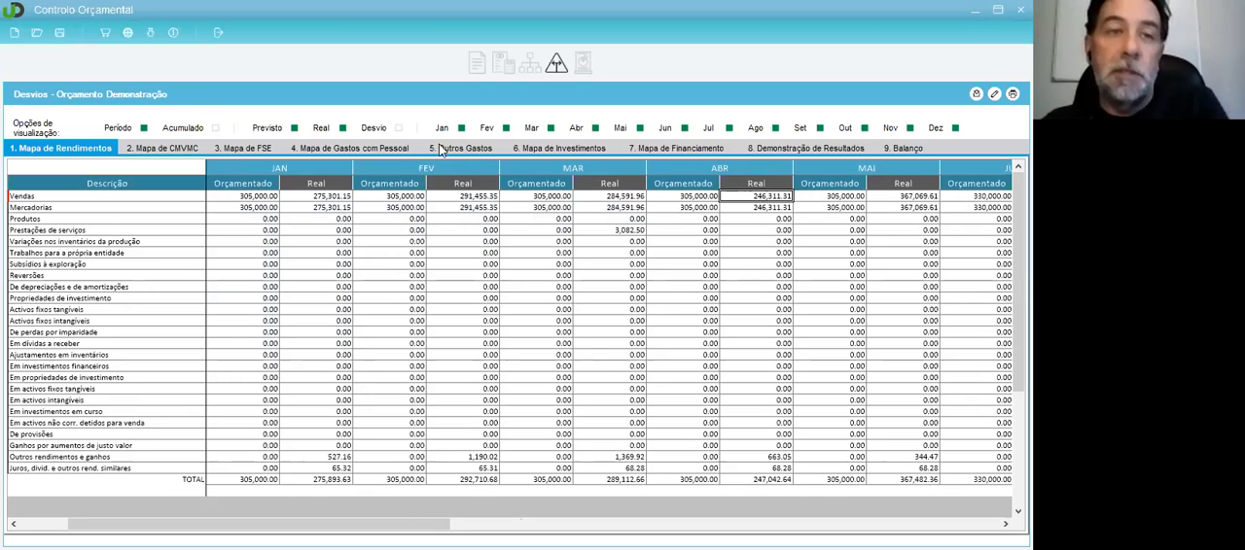
Step: Switch Mapa de Rendimentos to Acumulado values with the Desvio columns shown, and select January's budgeted Vendas
{"action": "left_click", "coordinate": [215, 129]}
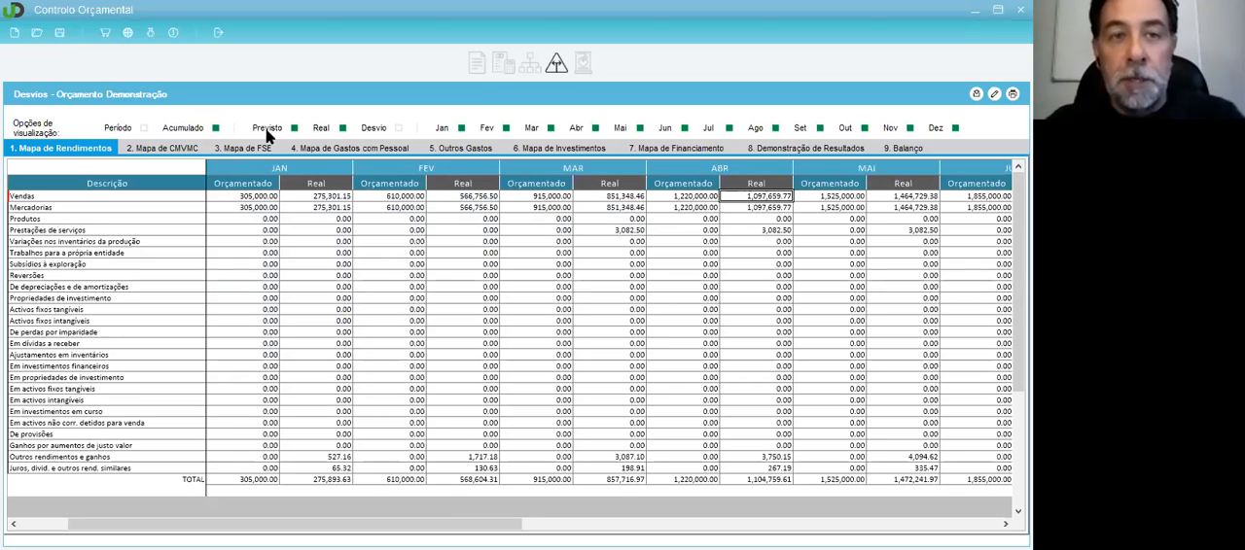
{"action": "left_click", "coordinate": [399, 127]}
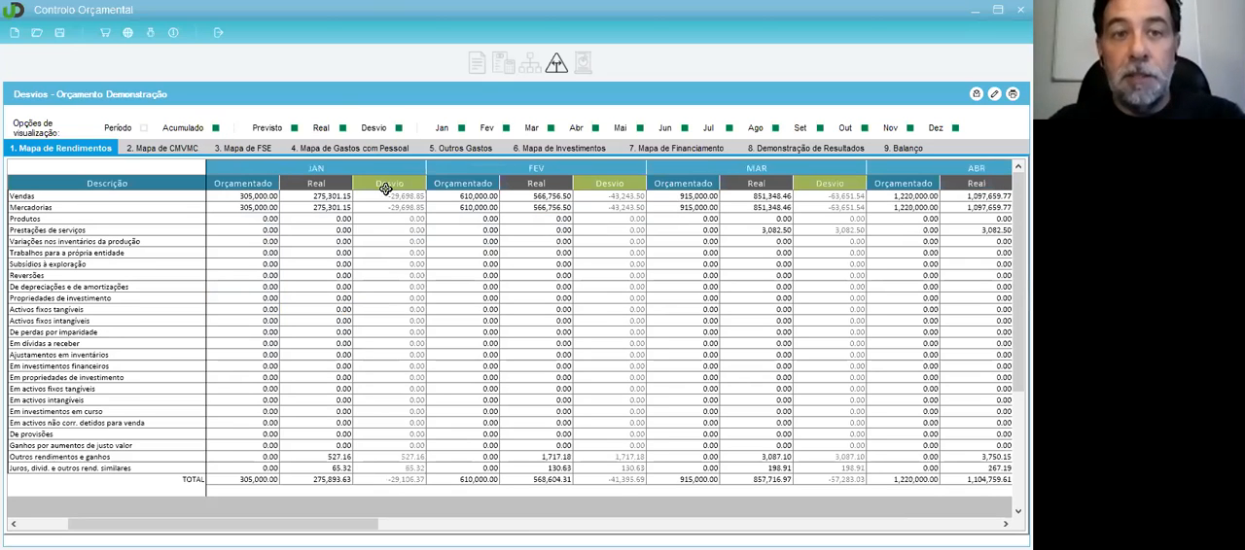
{"action": "left_click", "coordinate": [265, 197]}
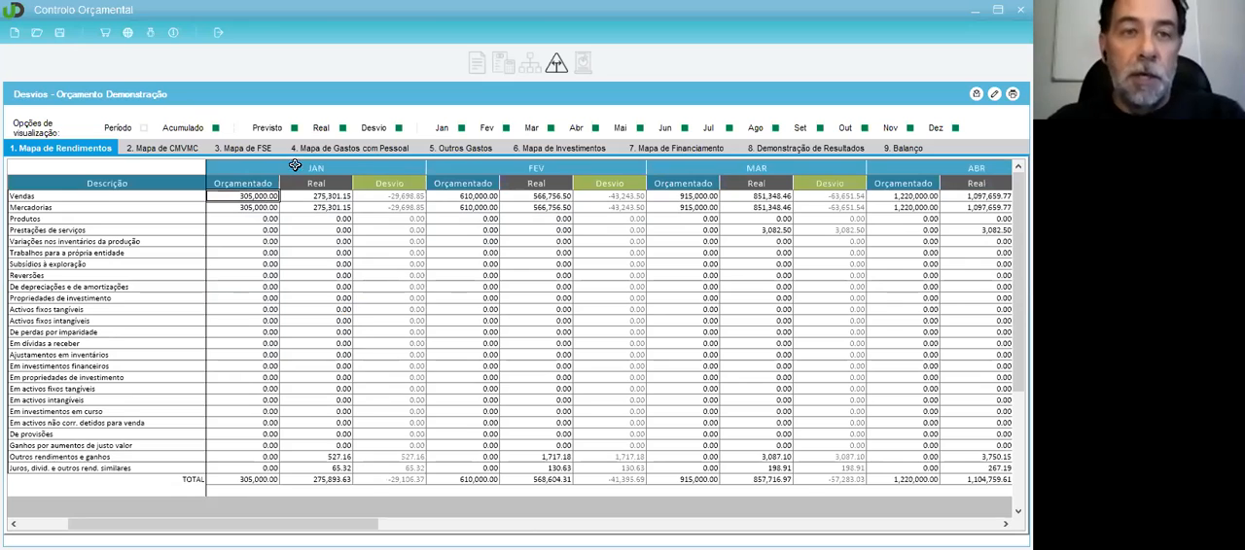
Step: Compare January's accumulated Orçamentado, Real and Desvio figures for Vendas and Mercadorias in Mapa de Rendimentos
{"action": "left_click", "coordinate": [303, 197]}
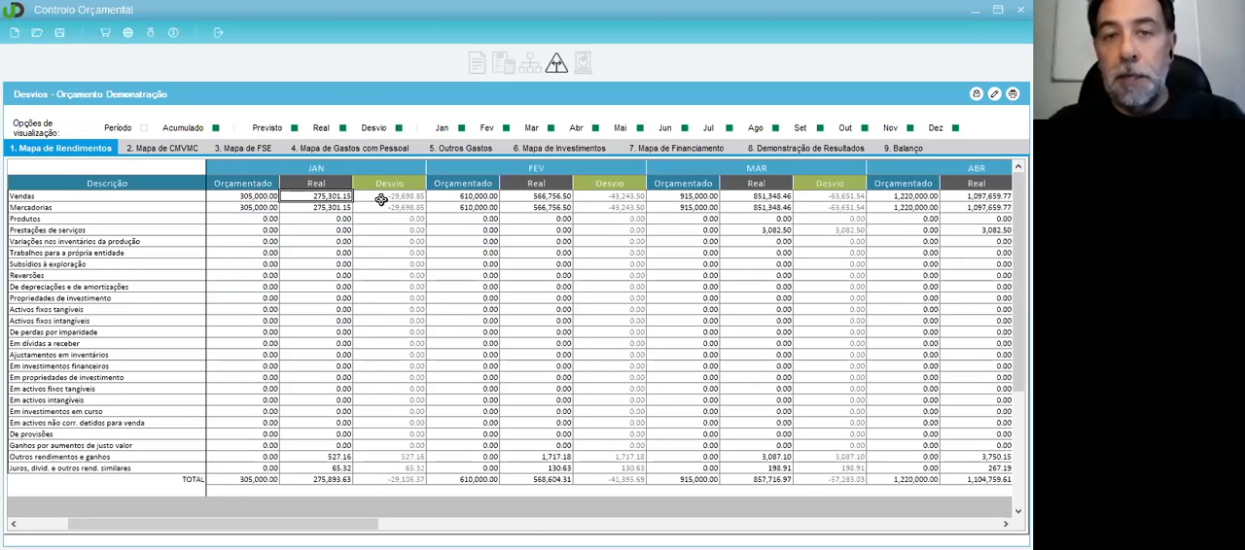
{"action": "left_click", "coordinate": [255, 207]}
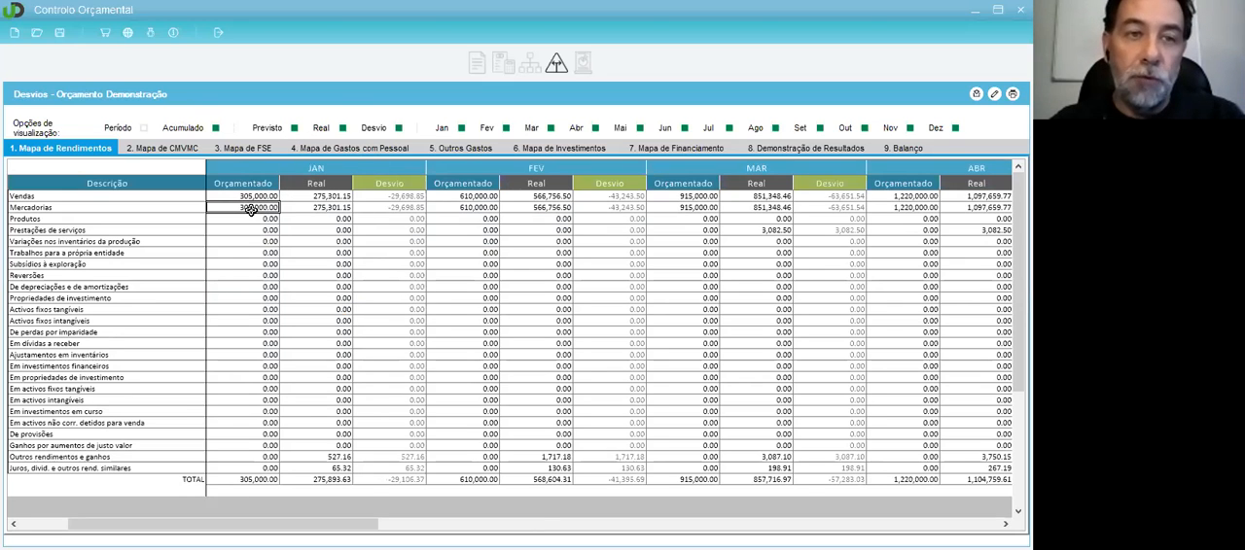
{"action": "mouse_move", "coordinate": [316, 196]}
{"action": "left_mouse_down"}
{"action": "mouse_move", "coordinate": [323, 472]}
{"action": "mouse_move", "coordinate": [328, 199]}
{"action": "left_mouse_up"}
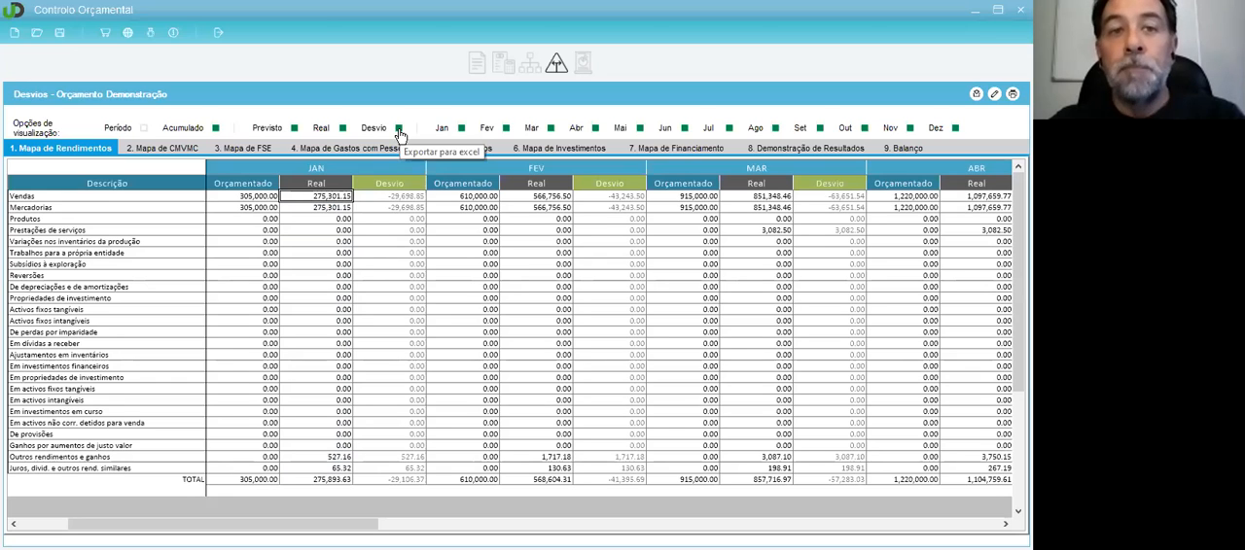
{"action": "left_click", "coordinate": [395, 196]}
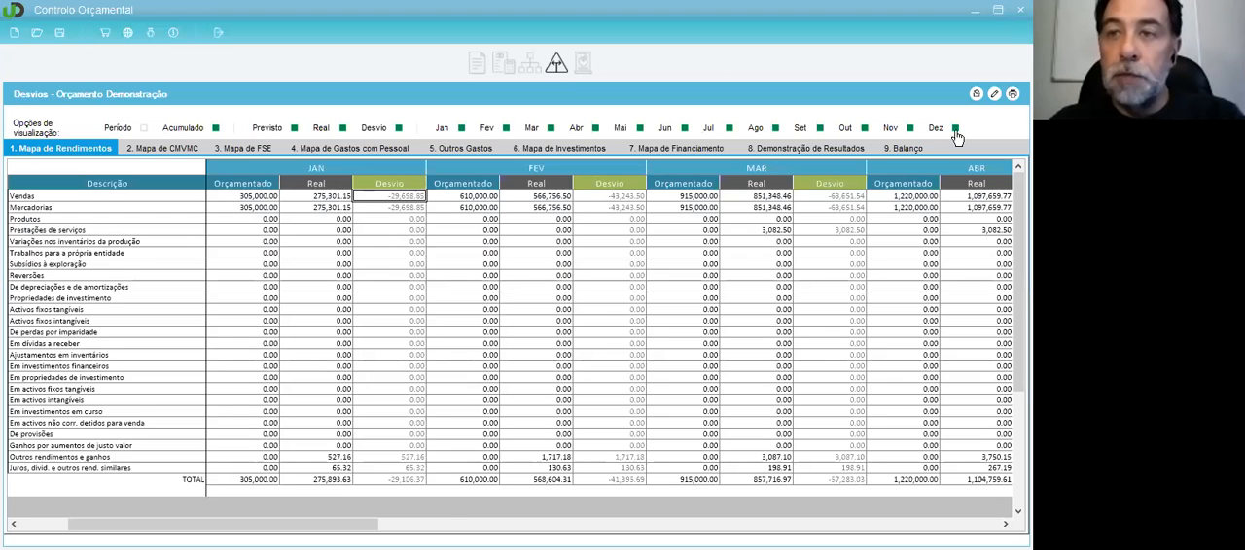
Step: Hide the months from April to December in Mapa de Rendimentos, keeping only January, February and March displayed
{"action": "left_click", "coordinate": [955, 131]}
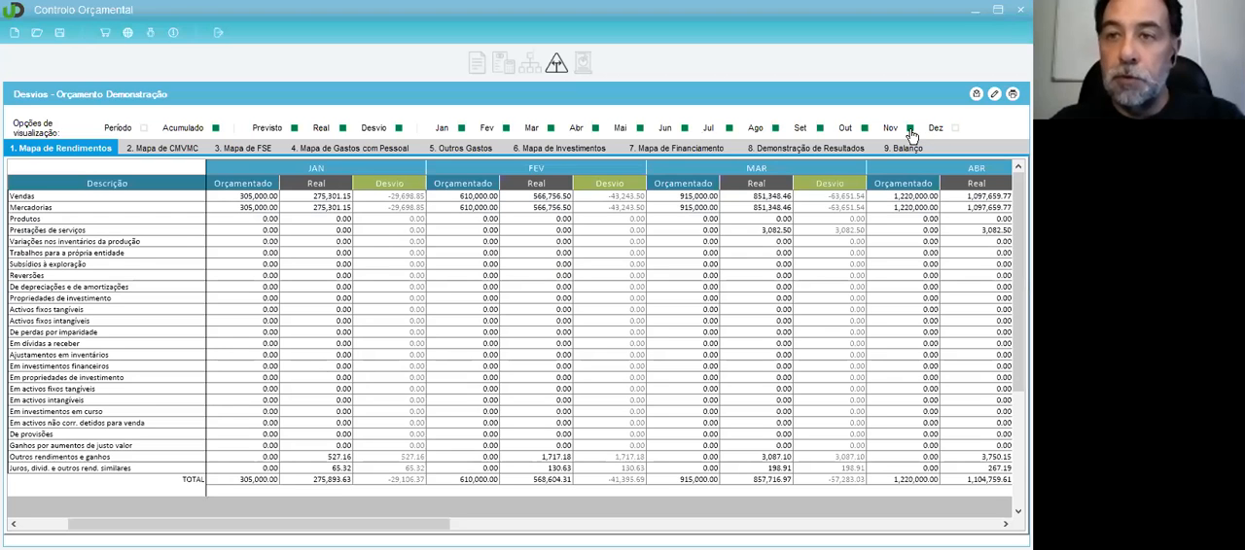
{"action": "left_click", "coordinate": [911, 131]}
{"action": "left_click", "coordinate": [864, 129]}
{"action": "left_click", "coordinate": [819, 129]}
{"action": "left_click", "coordinate": [774, 130]}
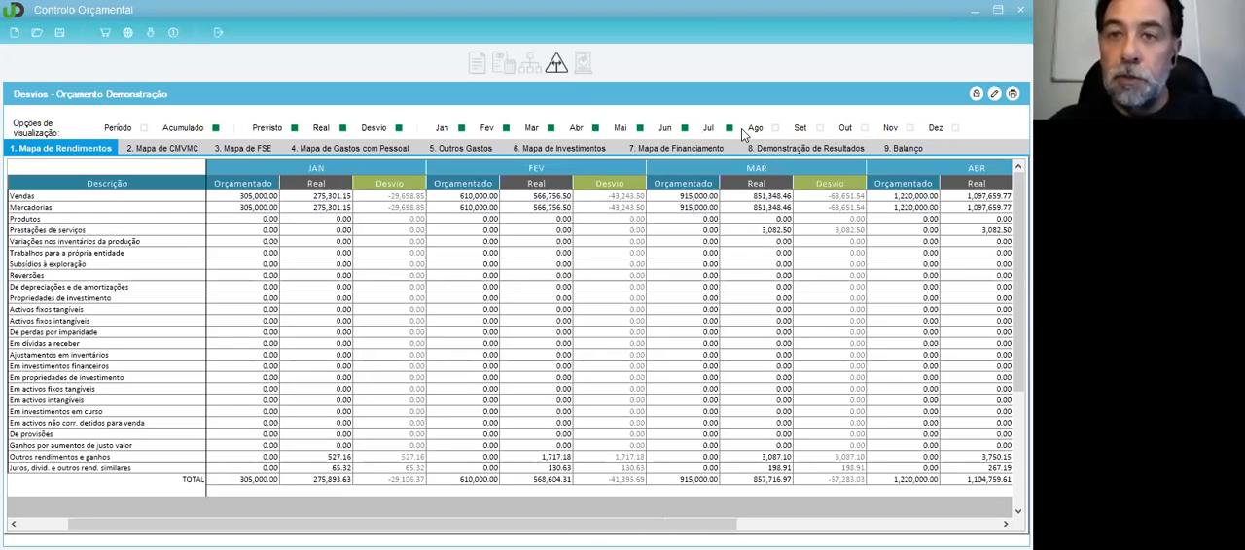
{"action": "left_click", "coordinate": [730, 129]}
{"action": "left_click", "coordinate": [685, 130]}
{"action": "left_click", "coordinate": [640, 129]}
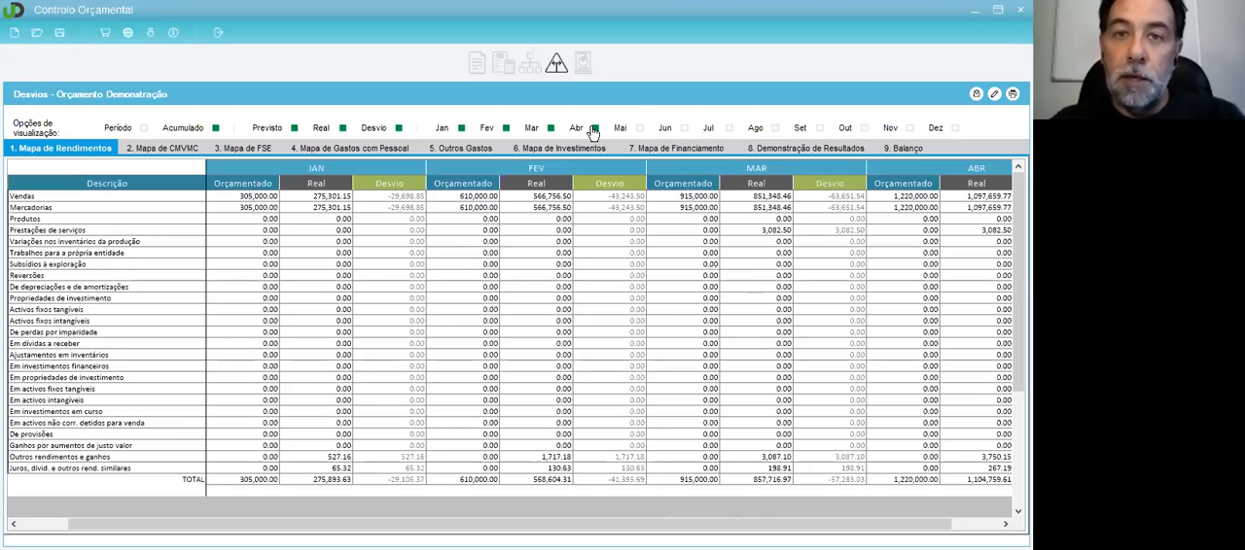
{"action": "left_click", "coordinate": [594, 130]}
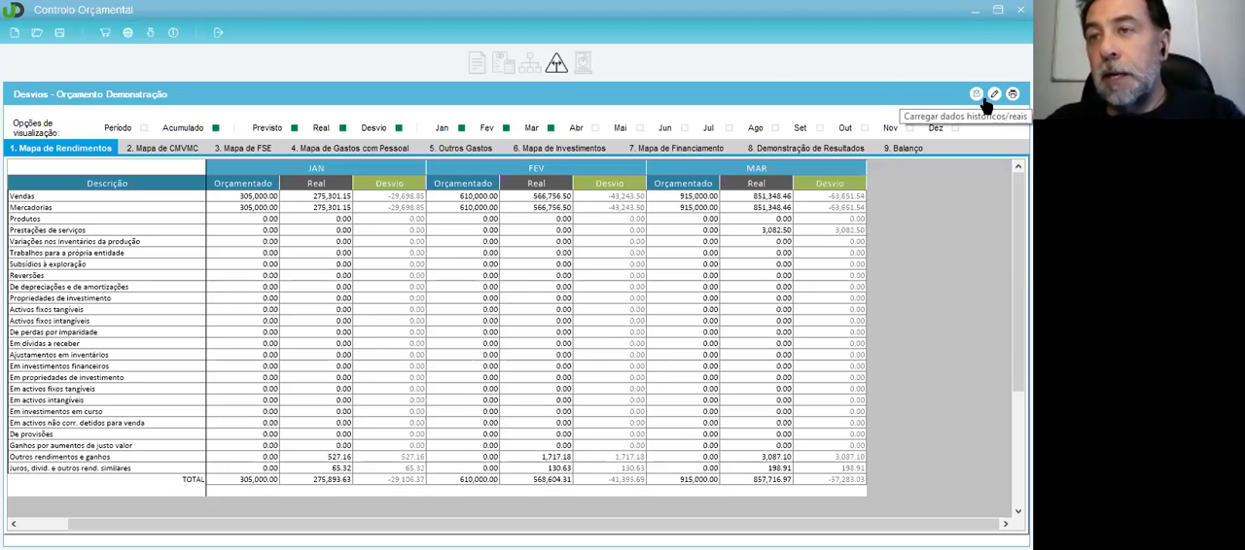
{"action": "left_click", "coordinate": [403, 223]}
{"action": "left_click", "coordinate": [282, 219]}
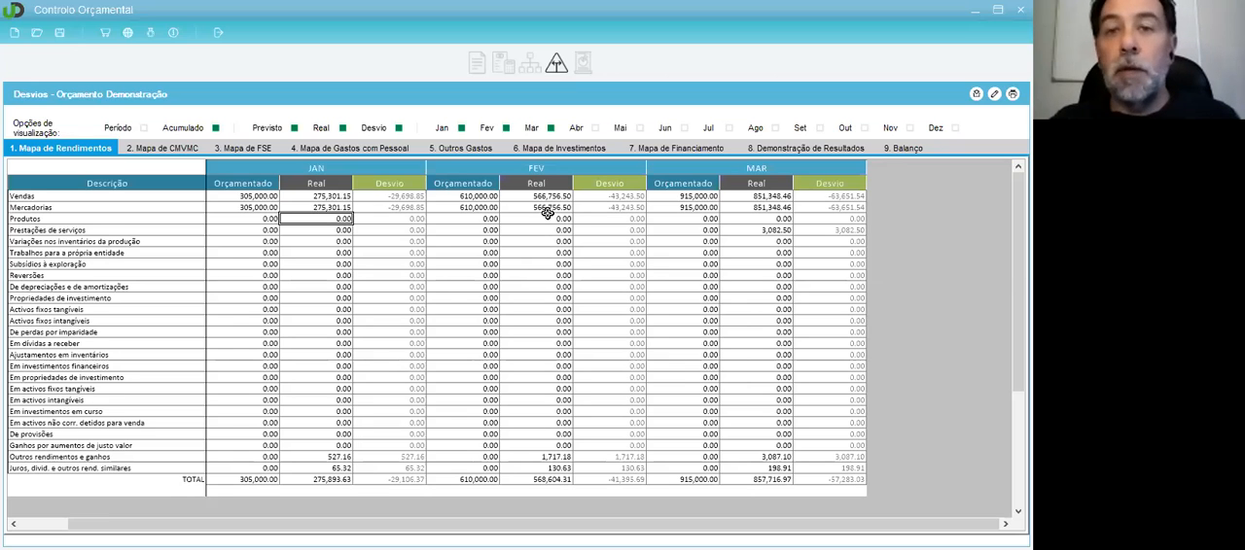
{"action": "left_click", "coordinate": [239, 199]}
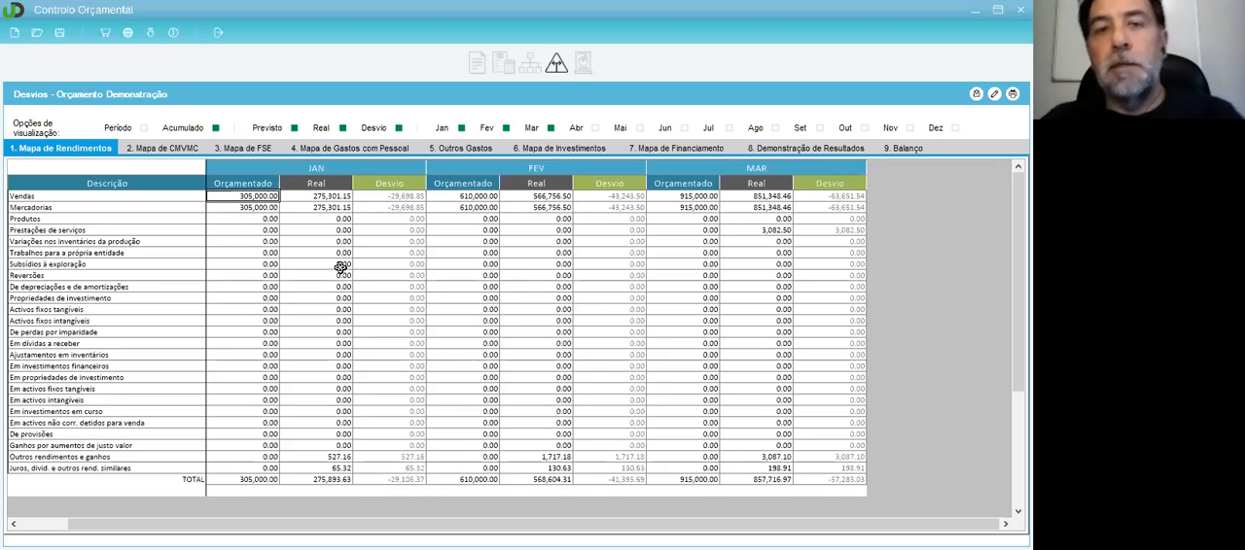
{"action": "left_click", "coordinate": [259, 217]}
{"action": "left_click", "coordinate": [260, 209]}
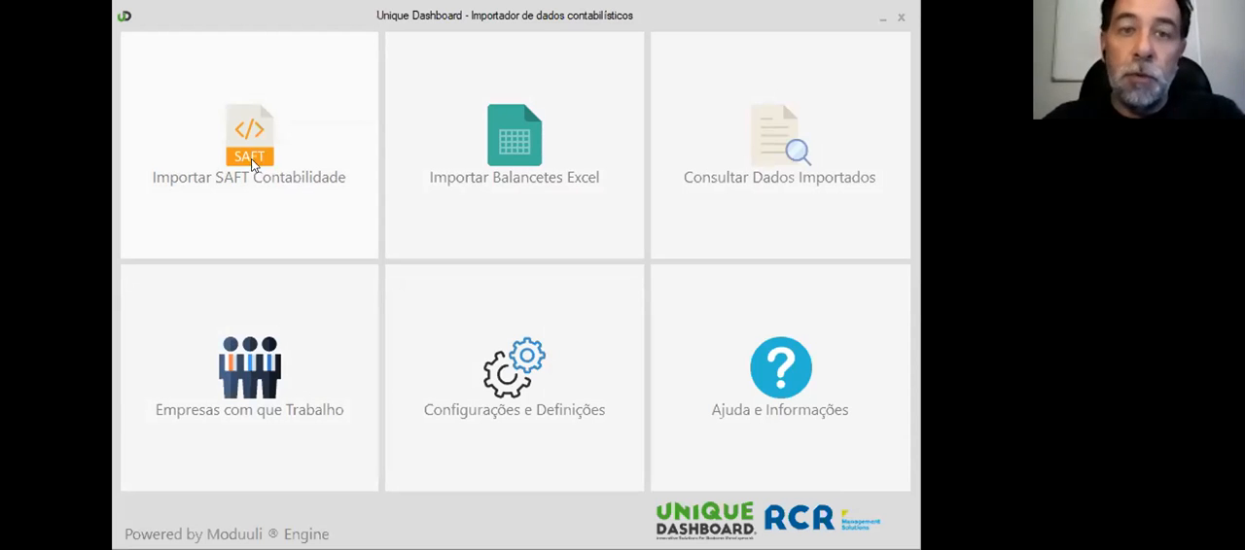
Step: In the Unique Dashboard accounting data importer, review the list of associated companies, select EMPRESA TESTE and close the list
{"action": "left_click", "coordinate": [256, 365]}
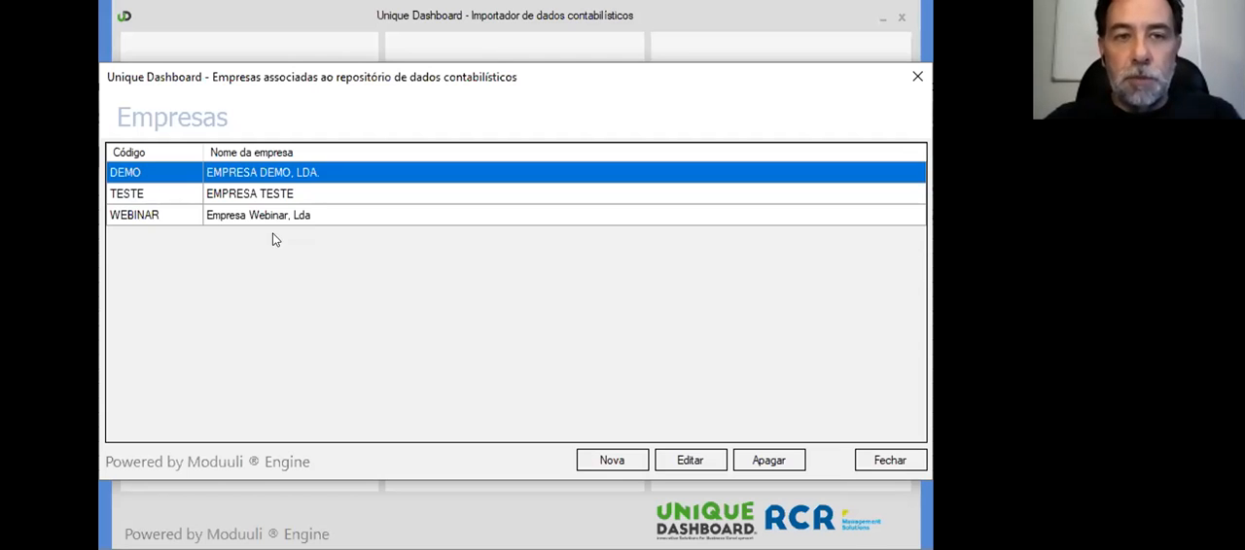
{"action": "left_click", "coordinate": [289, 194]}
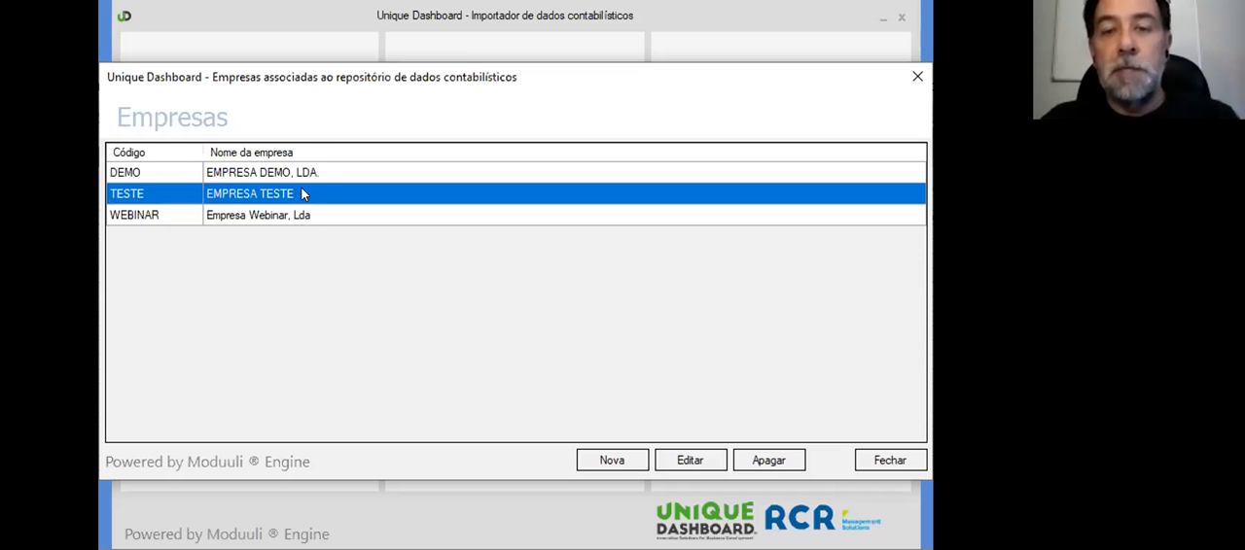
{"action": "left_click", "coordinate": [910, 74]}
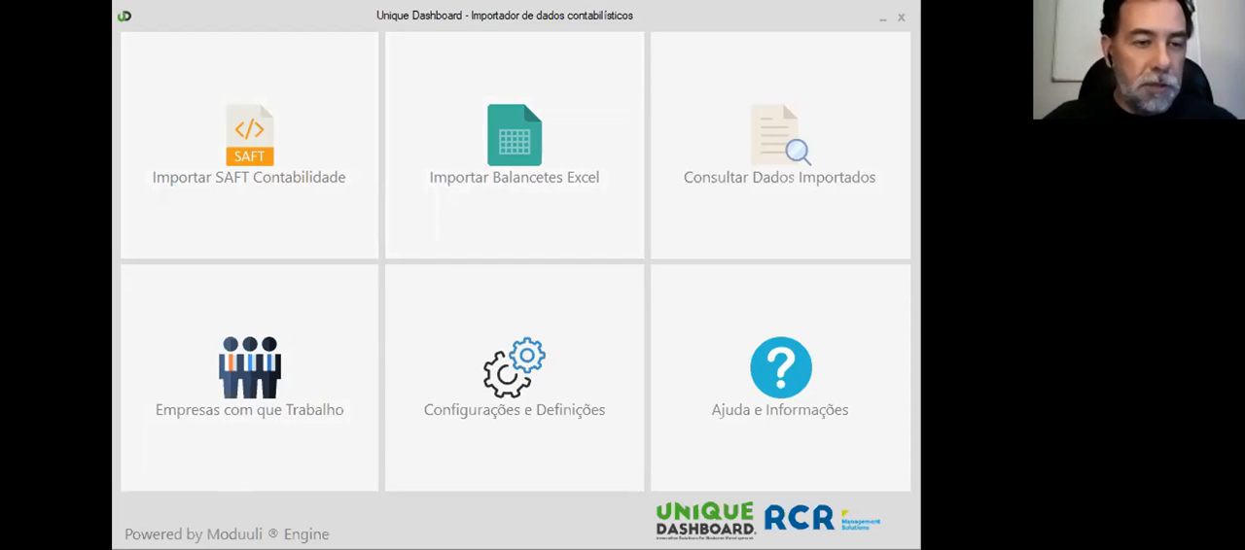
{"action": "key", "text": "super+e"}
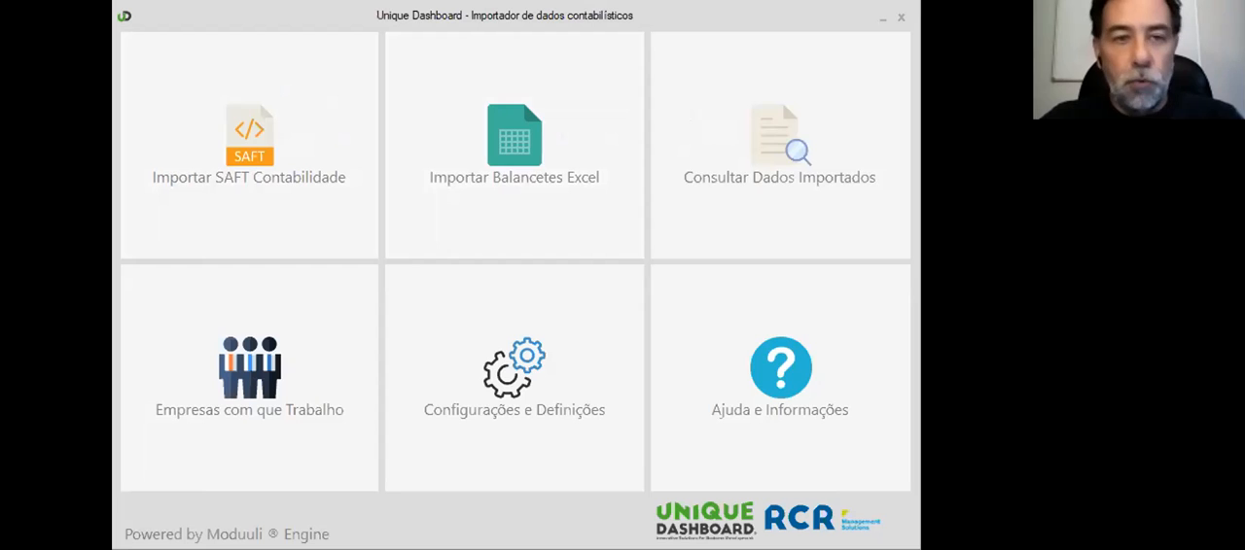
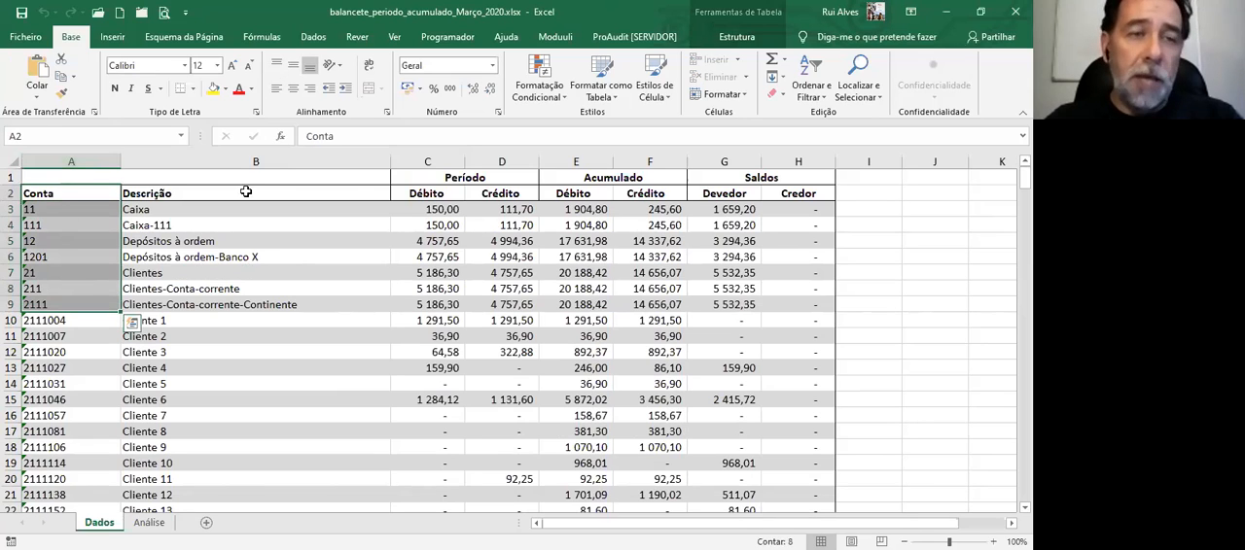
Step: In the Excel workbook balancete_periodo_acumulado_Março_2020.xlsx, examine the Conta column and the Caixa row's Período, Acumulado and Saldos values
{"action": "left_click", "coordinate": [94, 239]}
{"action": "left_click", "coordinate": [77, 207]}
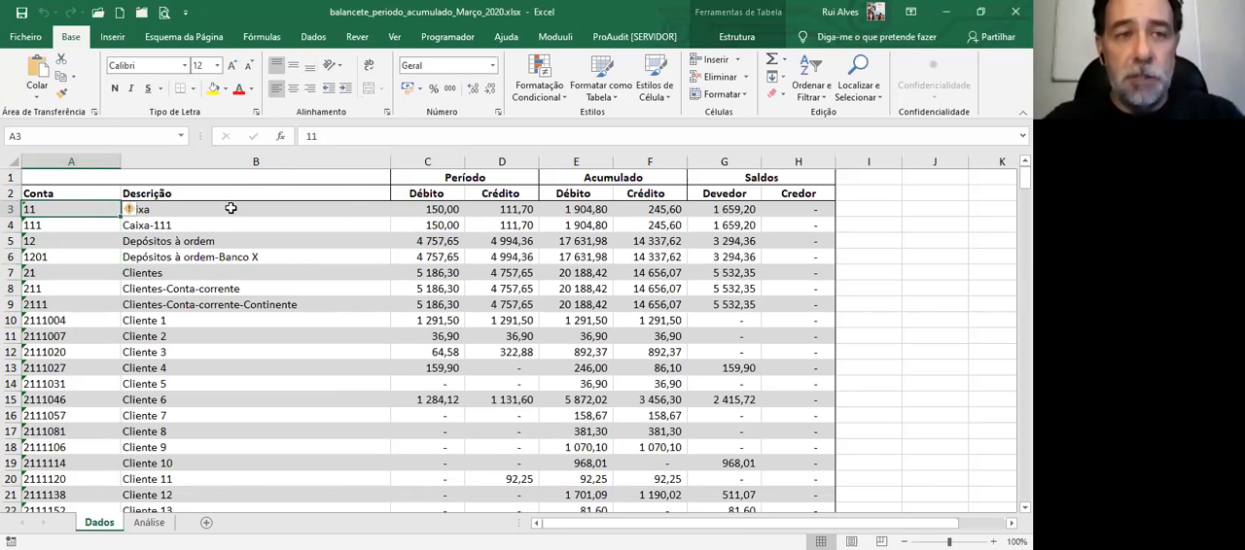
{"action": "left_click_drag", "start_coordinate": [437, 209], "coordinate": [780, 210]}
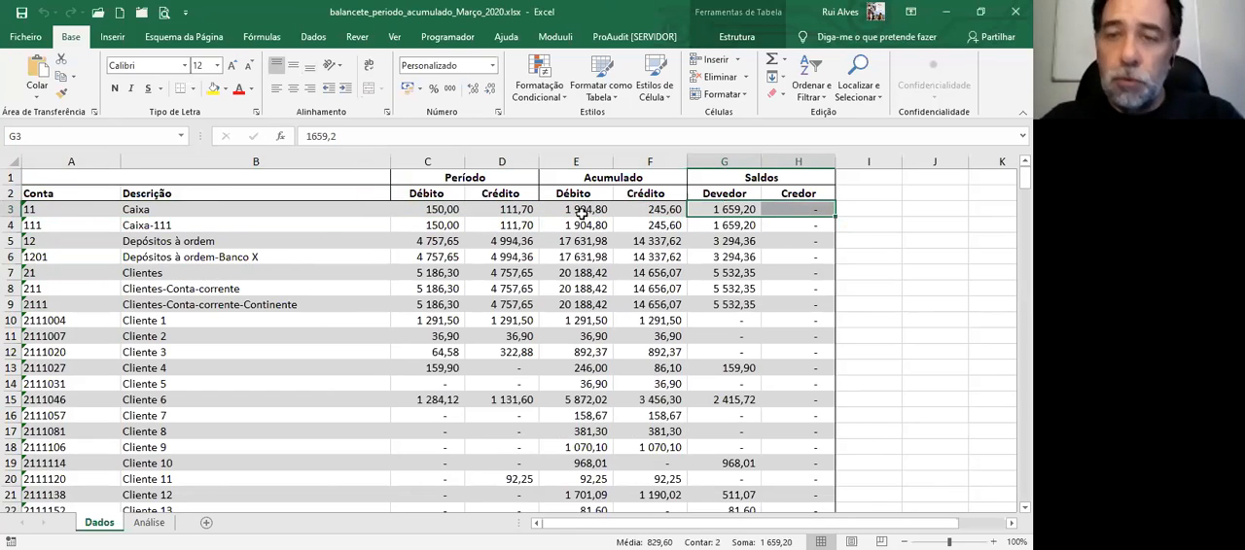
{"action": "left_click", "coordinate": [550, 213]}
{"action": "left_click", "coordinate": [716, 211]}
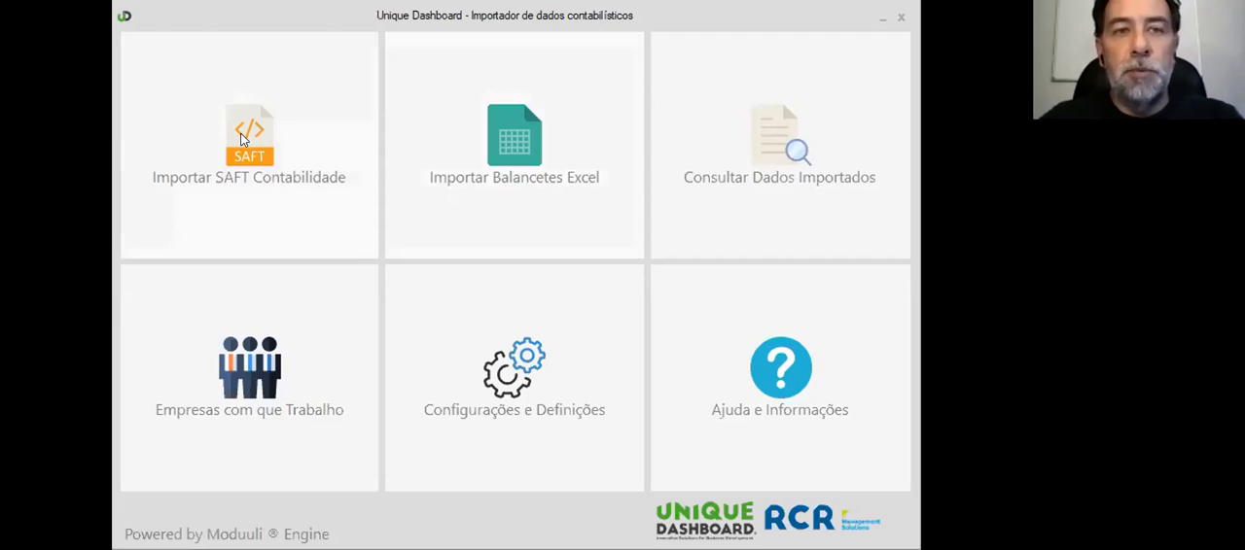
Step: In the Unique Dashboard importer, set up a SAFT Contabilidade import for Empresa Webinar, Lda using the file SAFT_v1_04_WEBINAR_2020.xml
{"action": "left_click", "coordinate": [243, 140]}
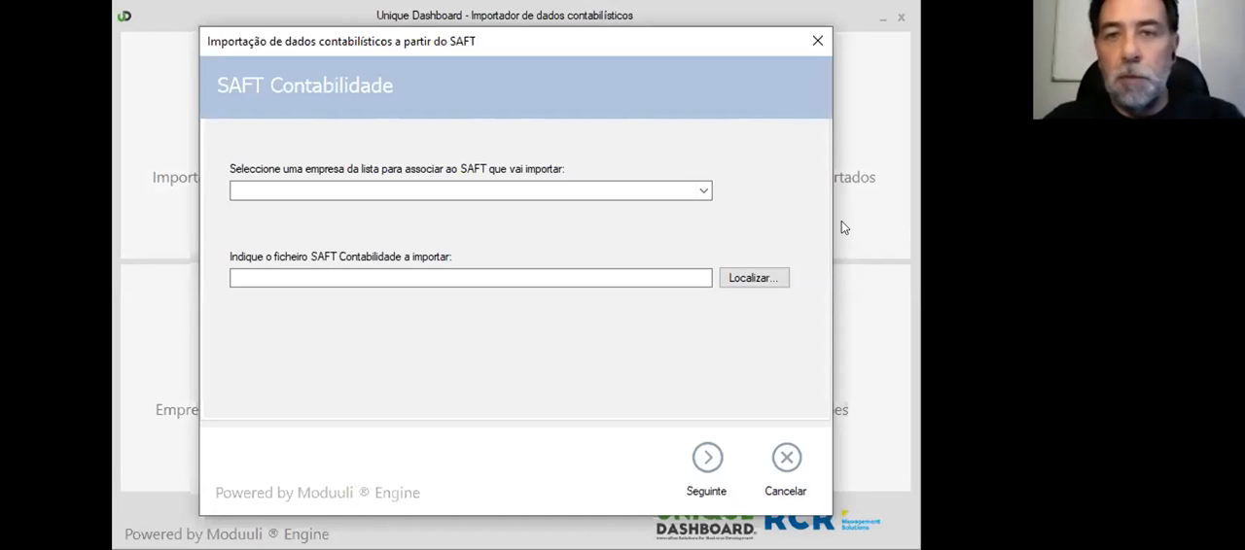
{"action": "left_click", "coordinate": [700, 191]}
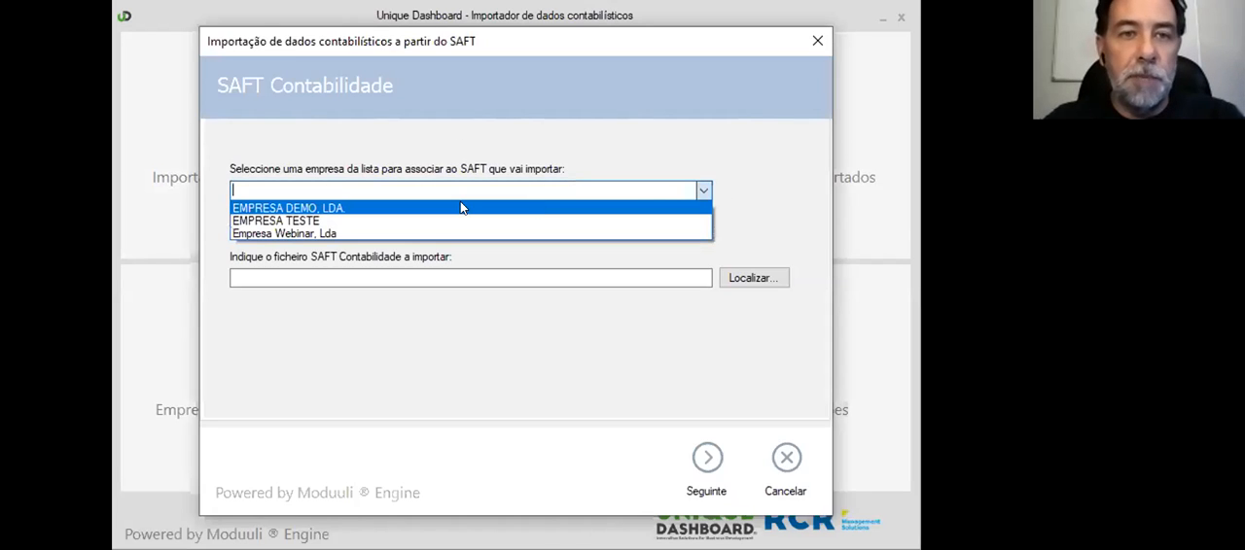
{"action": "left_click", "coordinate": [370, 232]}
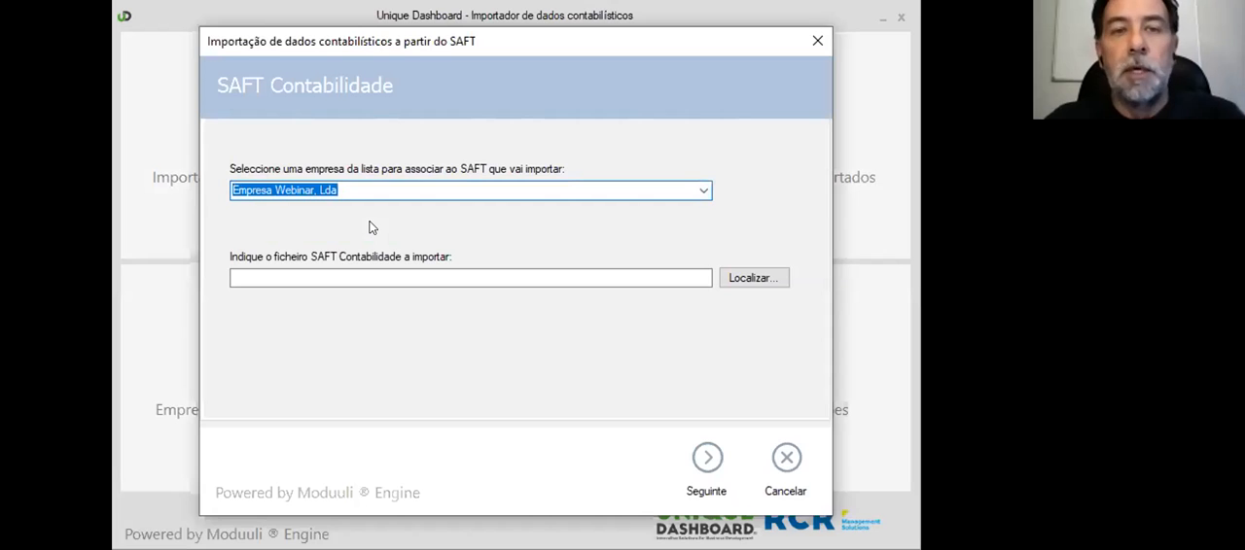
{"action": "left_click", "coordinate": [734, 279]}
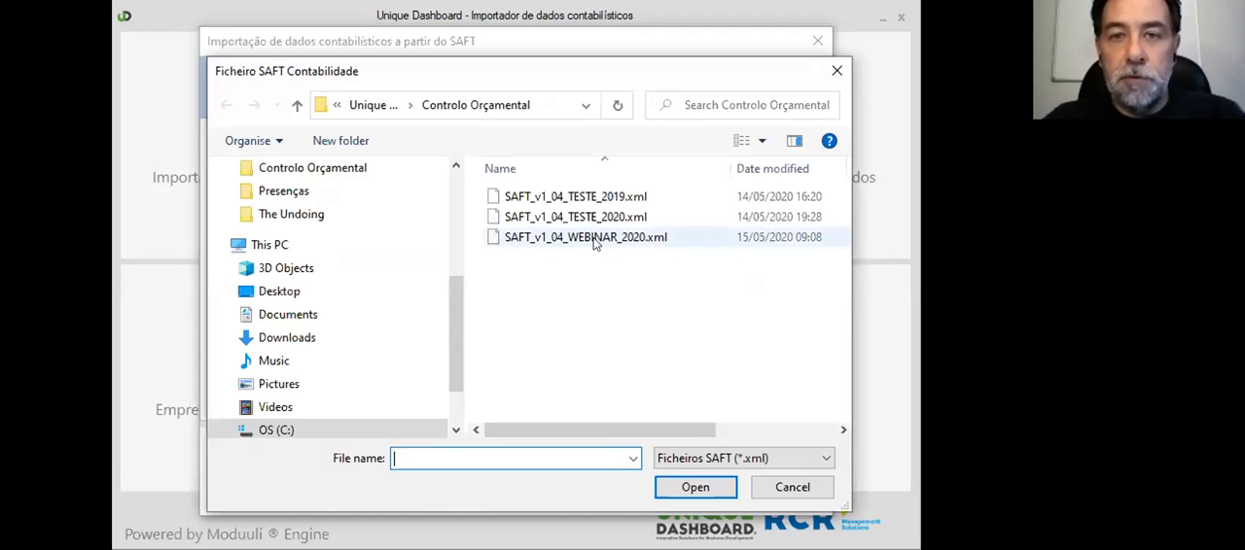
{"action": "left_click", "coordinate": [595, 238]}
{"action": "left_click", "coordinate": [694, 486]}
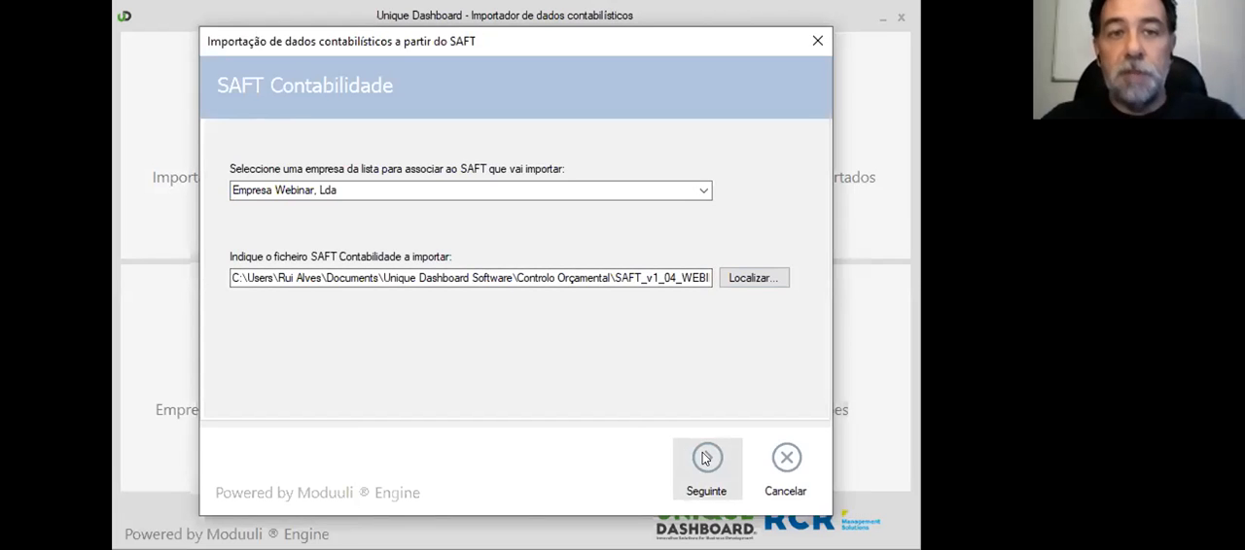
Step: Complete the SAFT import with all imported periods updated, agreeing to replace the existing Balancetes values
{"action": "left_click", "coordinate": [706, 459]}
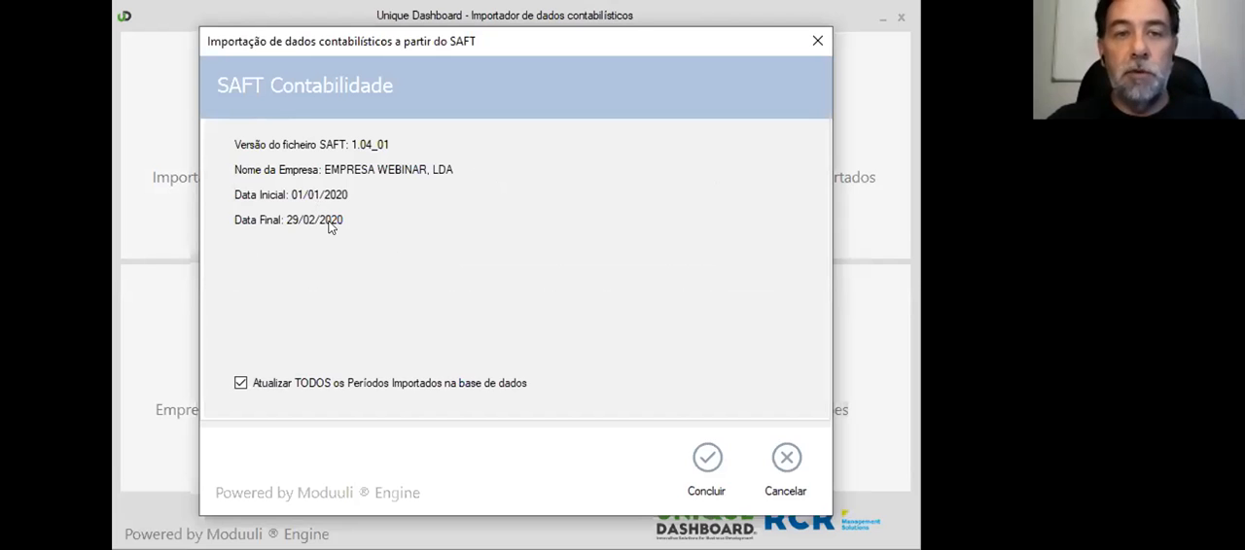
{"action": "left_click", "coordinate": [710, 457]}
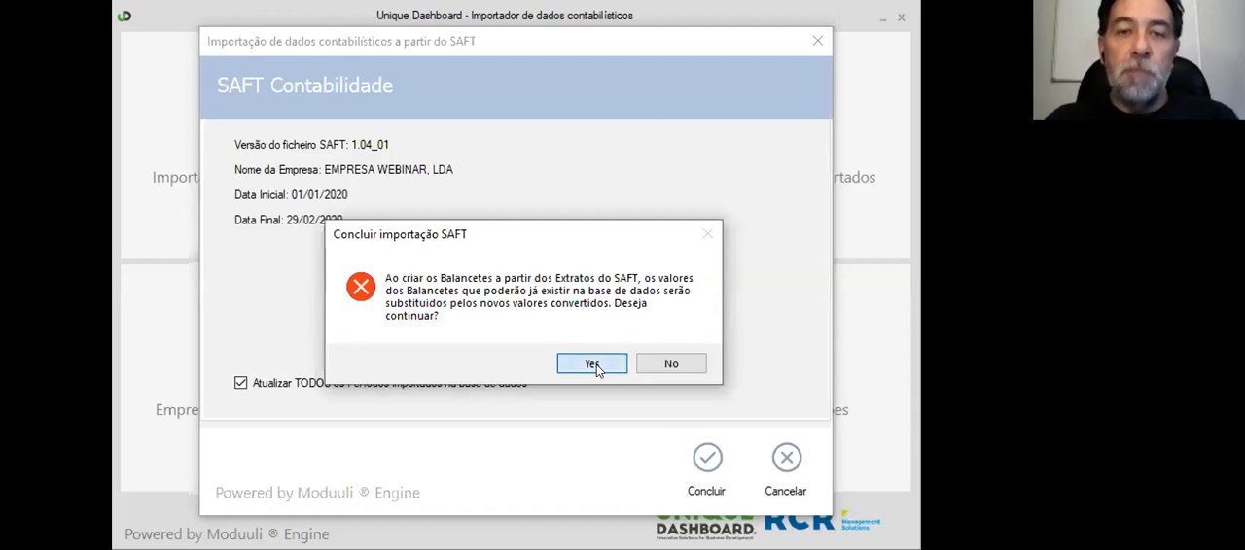
{"action": "left_click", "coordinate": [592, 364]}
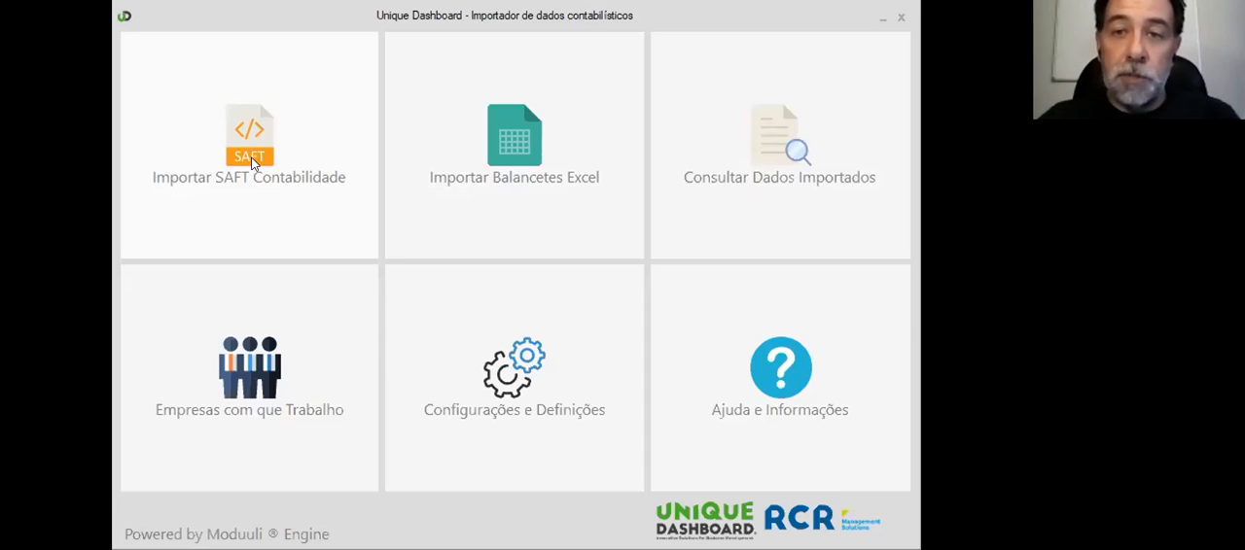
Step: From the imported data, load Empresa Webinar, Lda's Fevereiro 2020 balancete showing only Contas agregadoras
{"action": "left_click", "coordinate": [787, 157]}
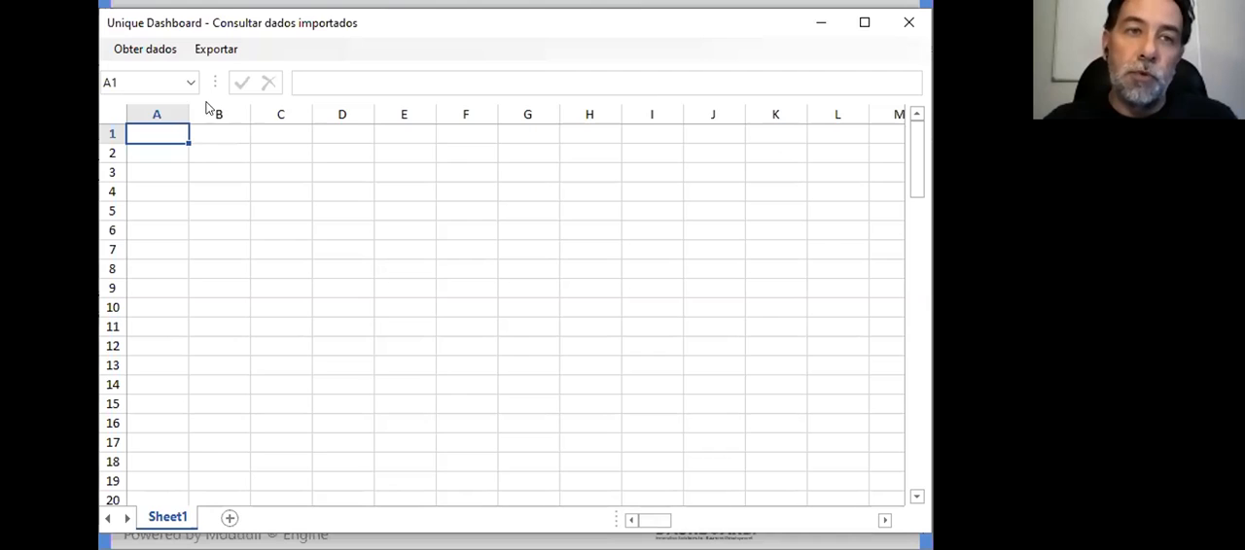
{"action": "left_click", "coordinate": [165, 52]}
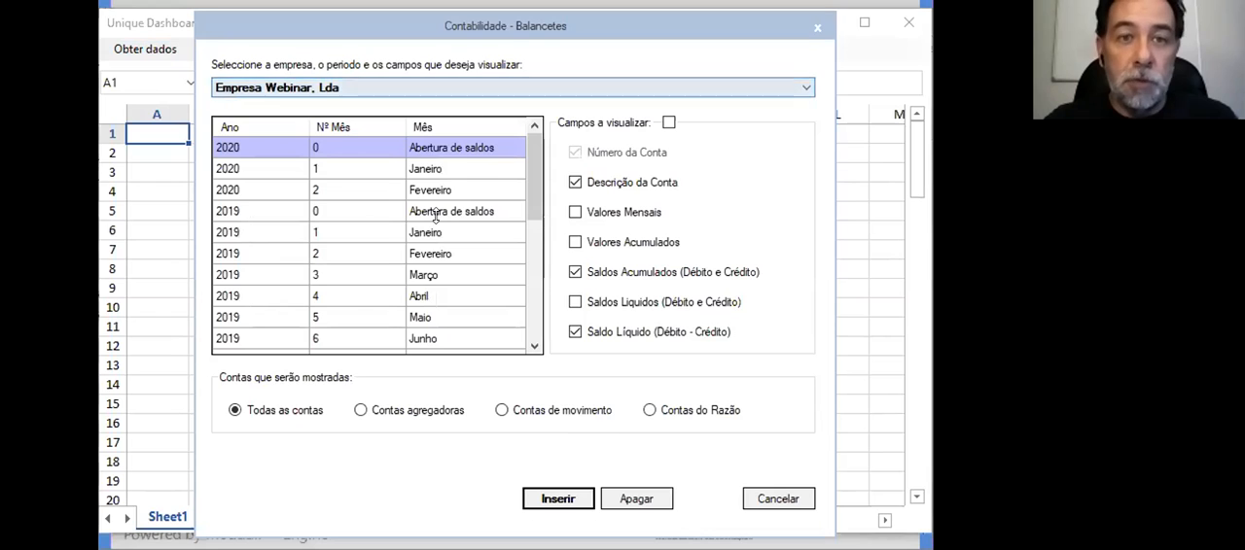
{"action": "left_click", "coordinate": [433, 166]}
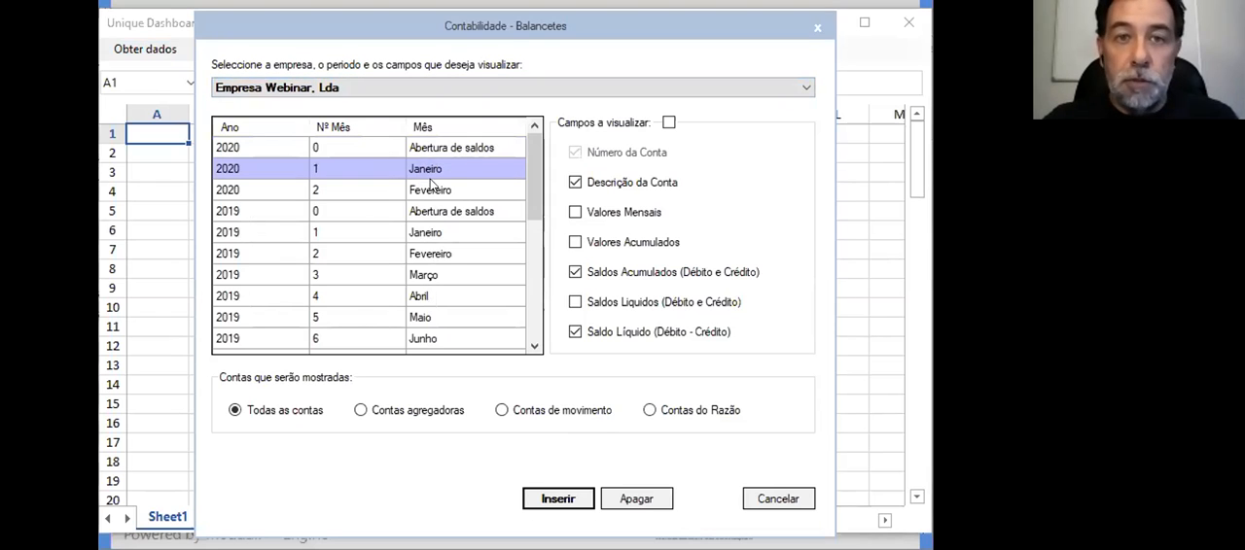
{"action": "left_click", "coordinate": [431, 190]}
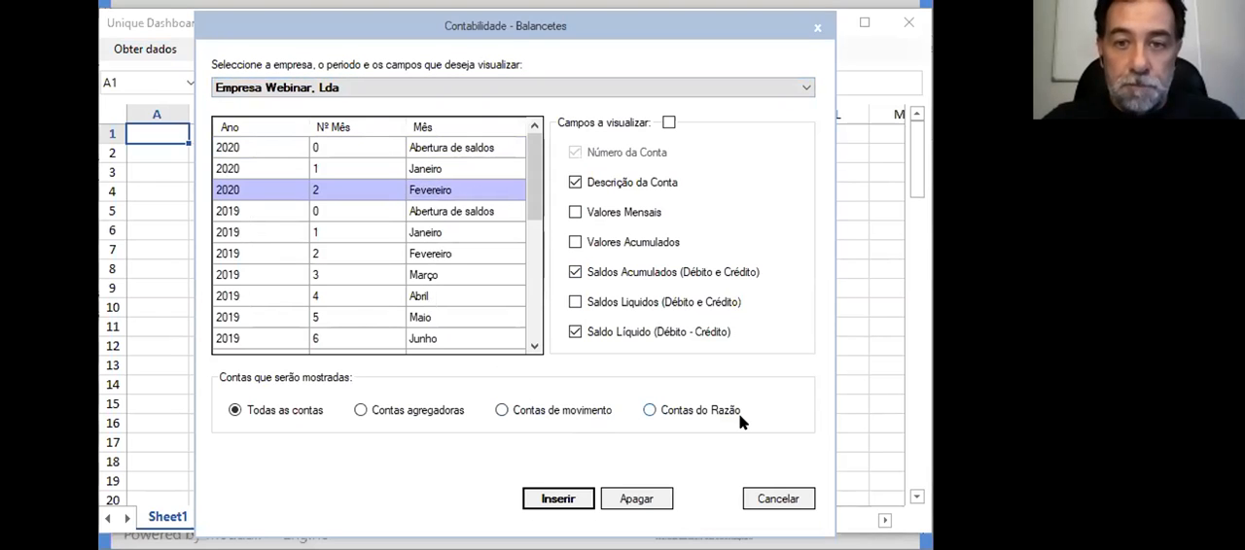
{"action": "left_click", "coordinate": [428, 413]}
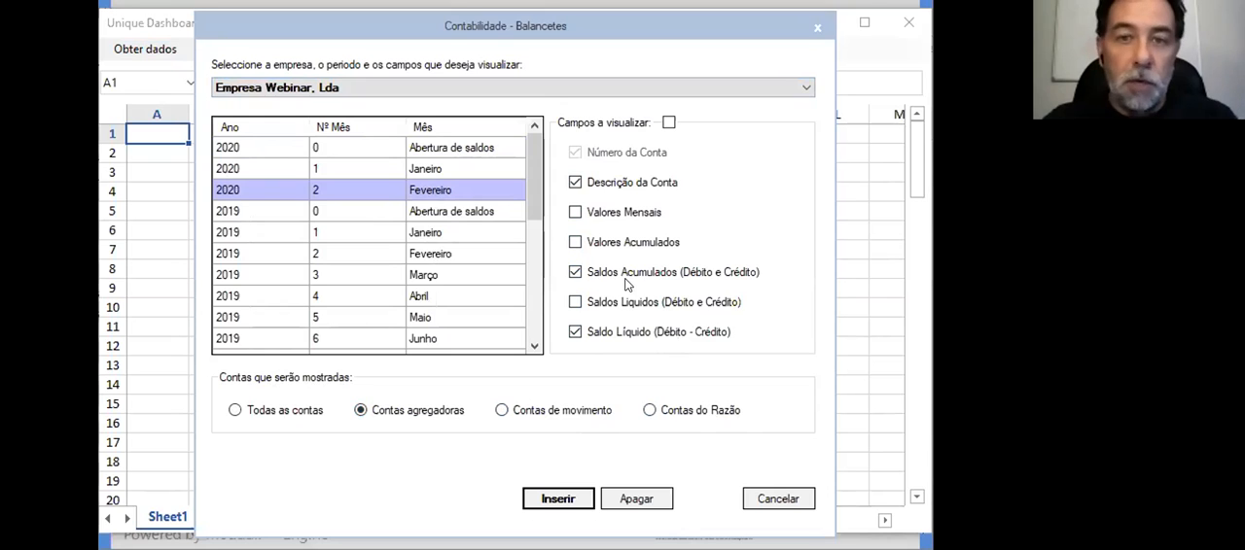
{"action": "left_click", "coordinate": [558, 499]}
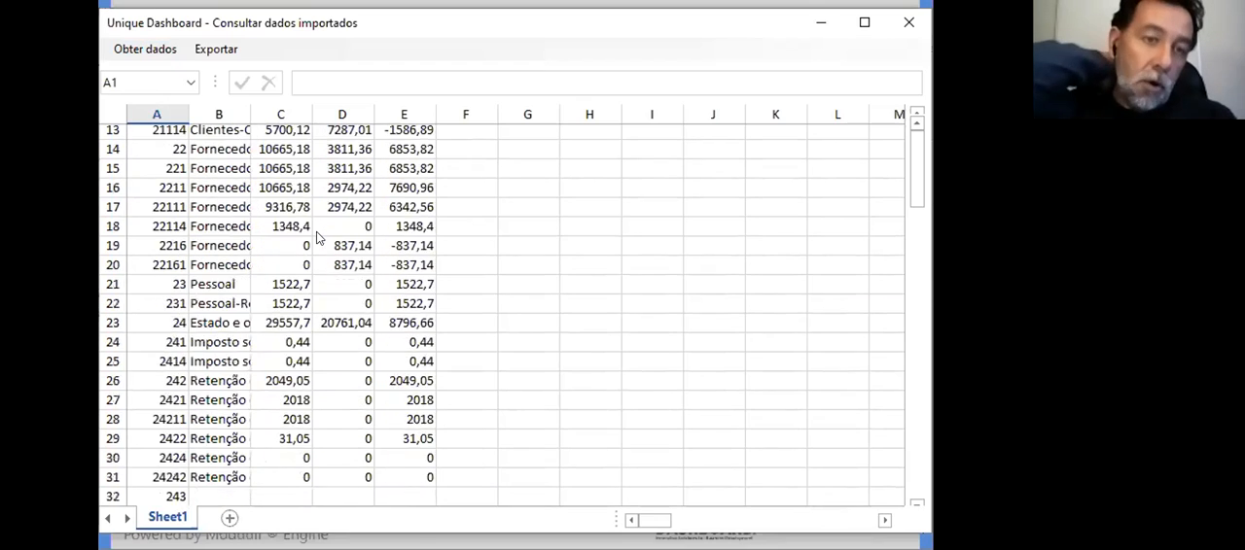
Step: Look through the account rows of the loaded Fevereiro 2020 balancete
{"action": "scroll", "coordinate": [316, 232], "scroll_direction": "down", "scroll_amount": 5}
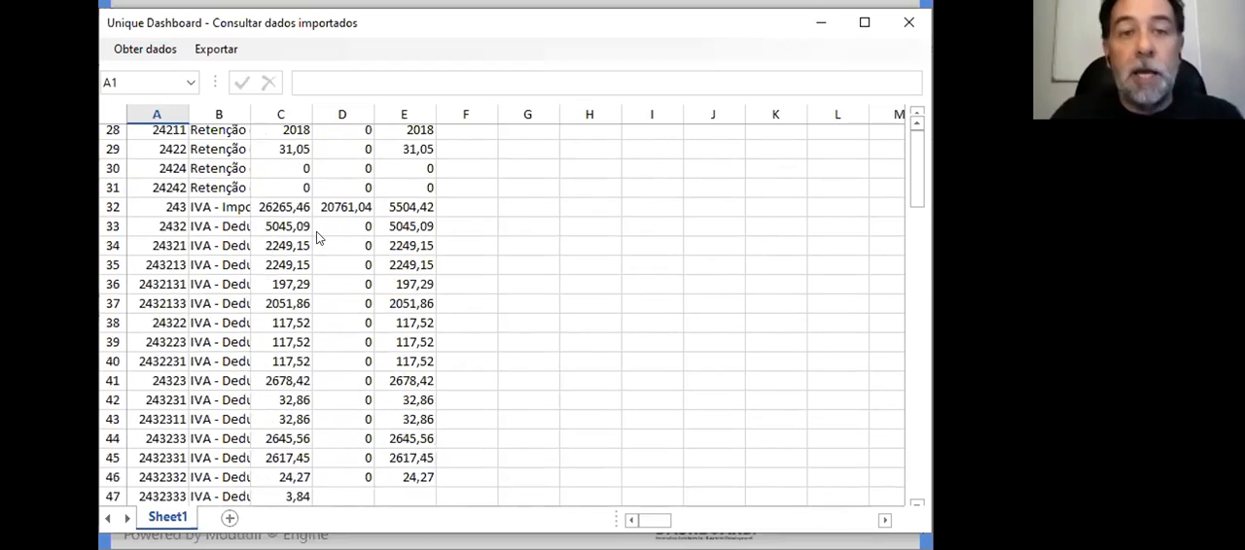
{"action": "scroll", "coordinate": [316, 231], "scroll_direction": "down", "scroll_amount": 5}
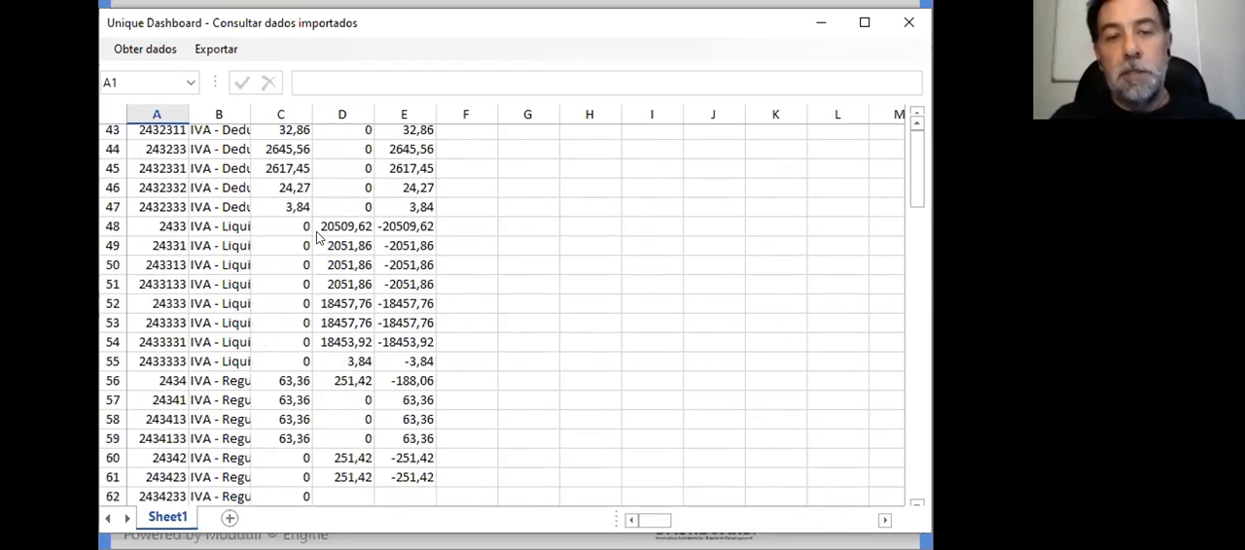
{"action": "scroll", "coordinate": [316, 236], "scroll_direction": "down", "scroll_amount": 5}
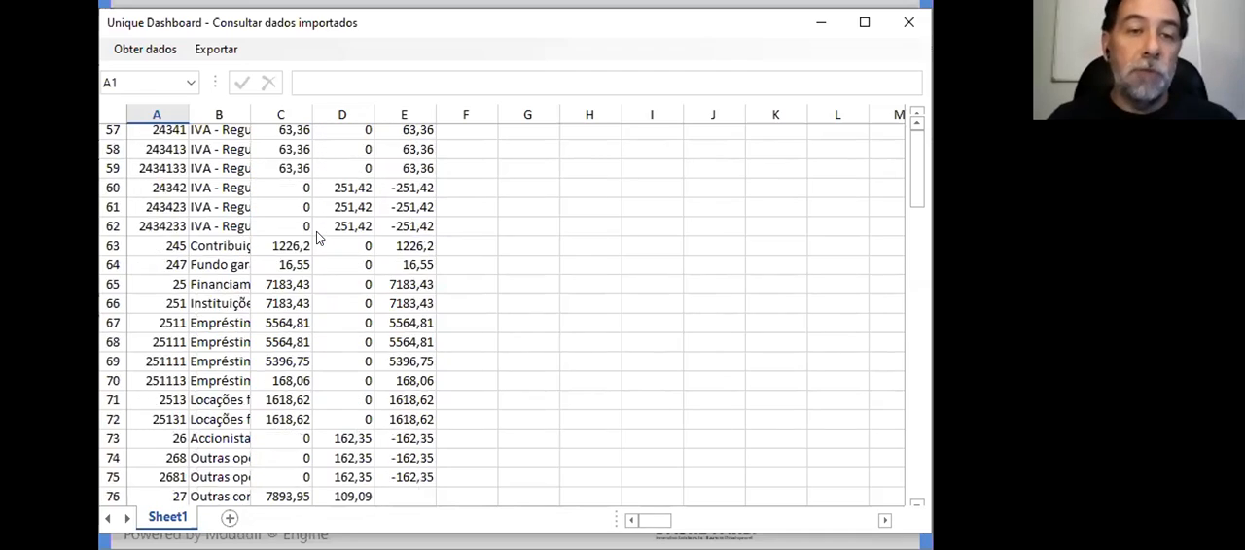
{"action": "scroll", "coordinate": [316, 236], "scroll_direction": "down", "scroll_amount": 5}
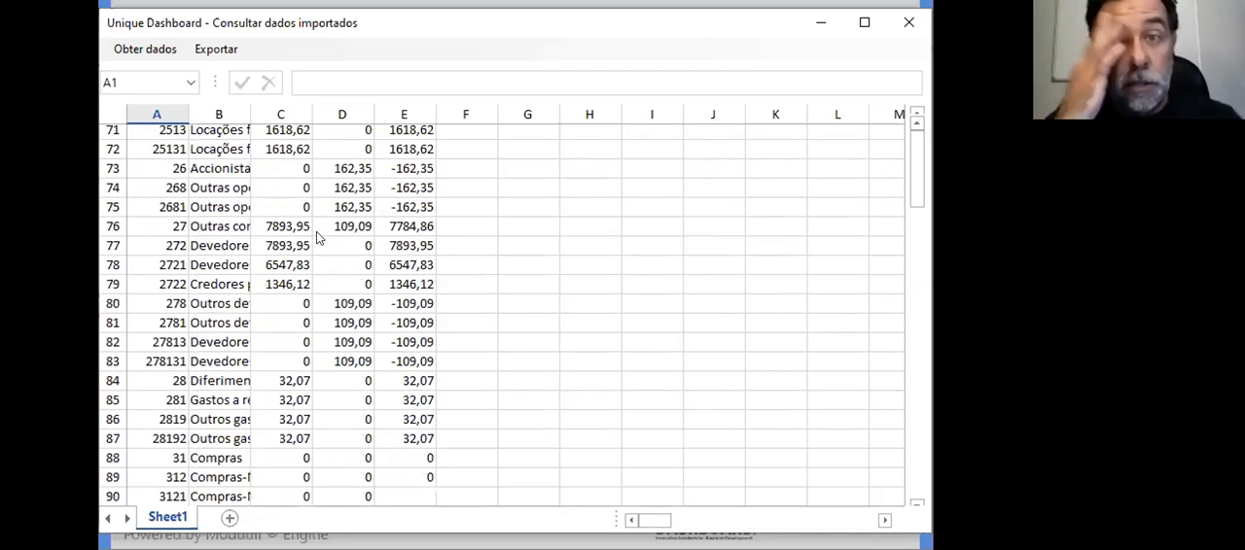
{"action": "scroll", "coordinate": [316, 236], "scroll_direction": "down", "scroll_amount": 5}
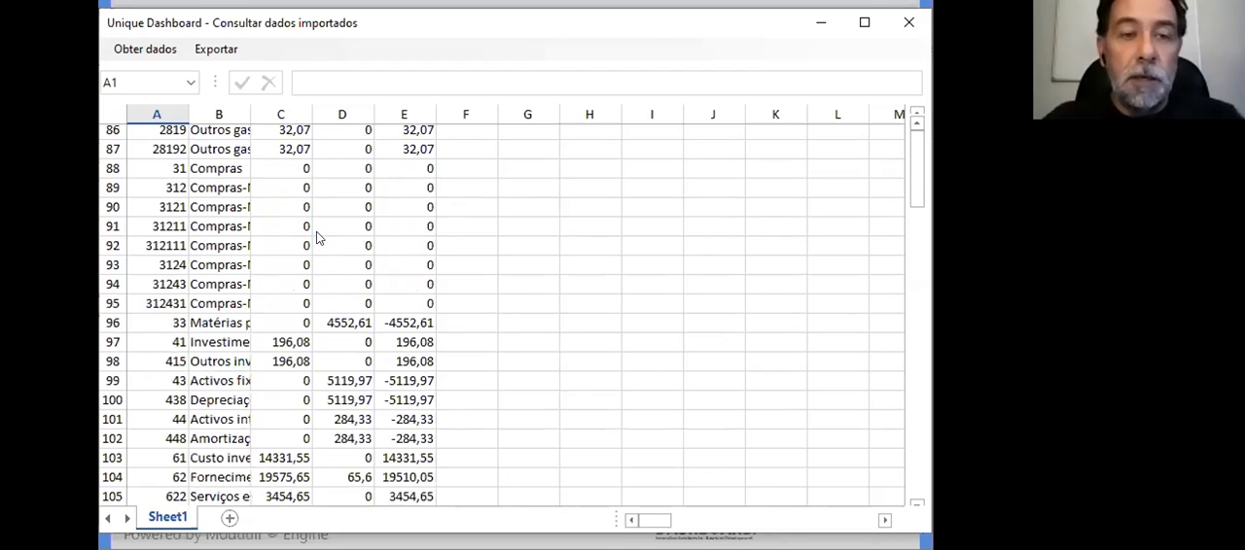
{"action": "scroll", "coordinate": [360, 279], "scroll_direction": "down", "scroll_amount": 5}
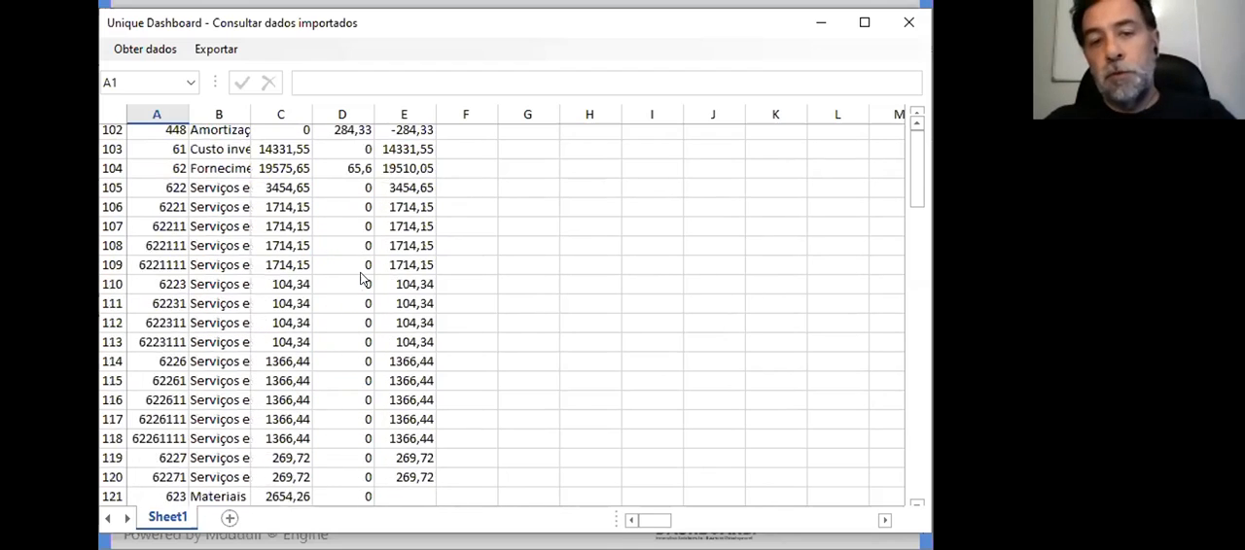
{"action": "scroll", "coordinate": [360, 279], "scroll_direction": "down", "scroll_amount": 5}
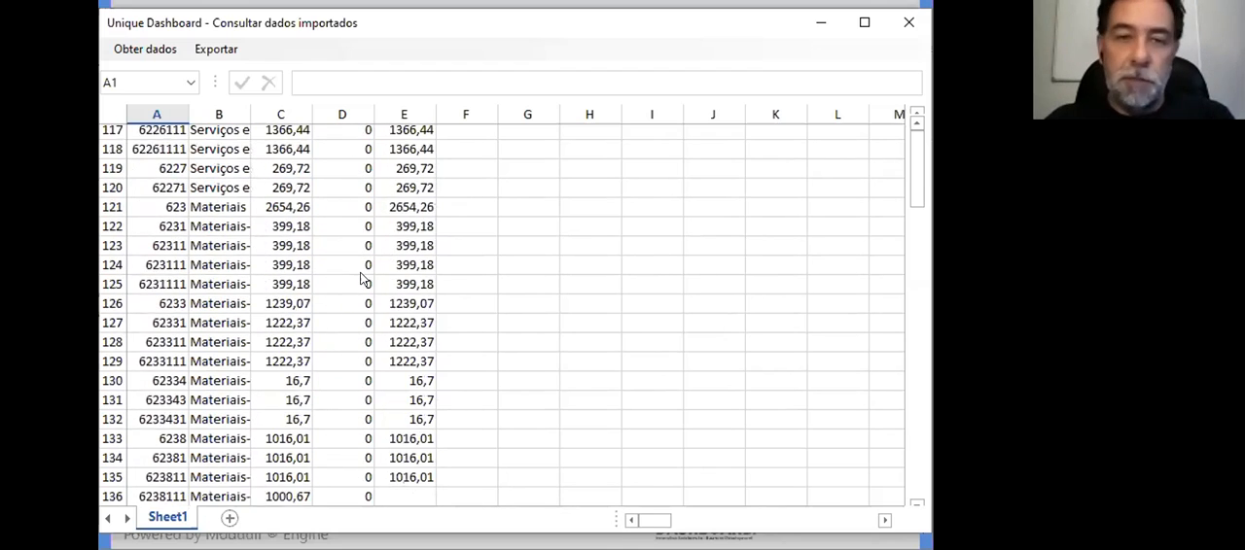
{"action": "scroll", "coordinate": [359, 279], "scroll_direction": "down", "scroll_amount": 5}
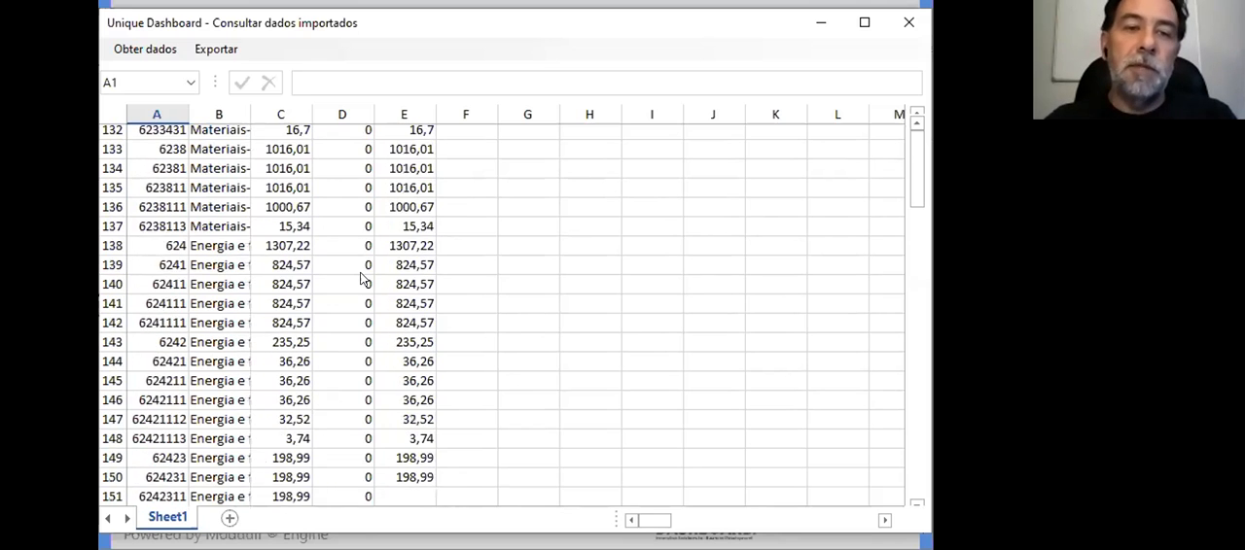
{"action": "scroll", "coordinate": [360, 279], "scroll_direction": "down", "scroll_amount": 5}
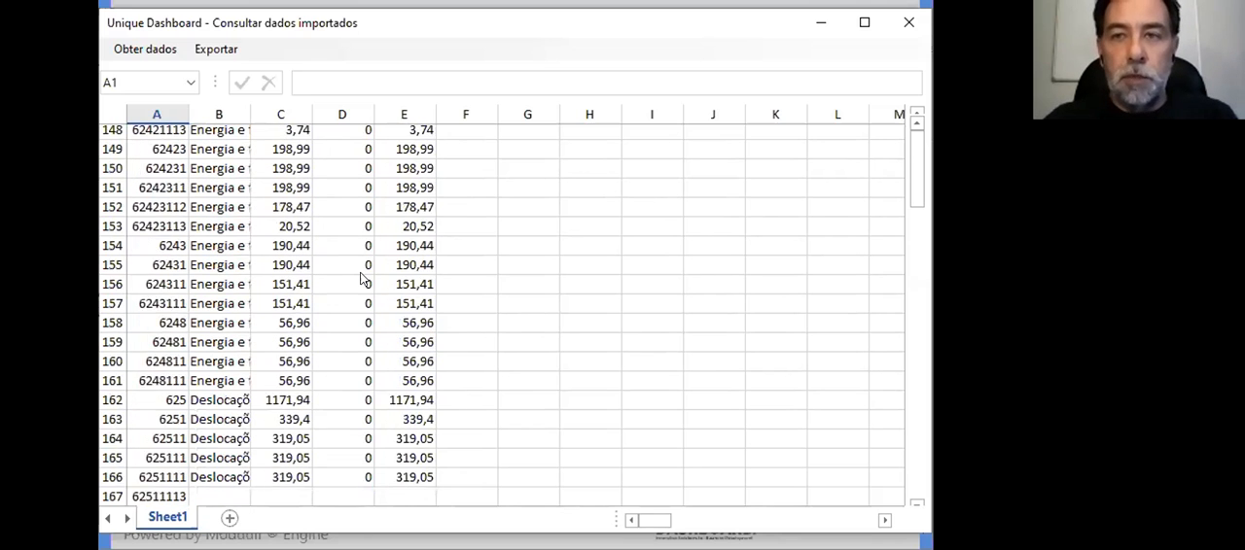
{"action": "scroll", "coordinate": [360, 279], "scroll_direction": "down", "scroll_amount": 5}
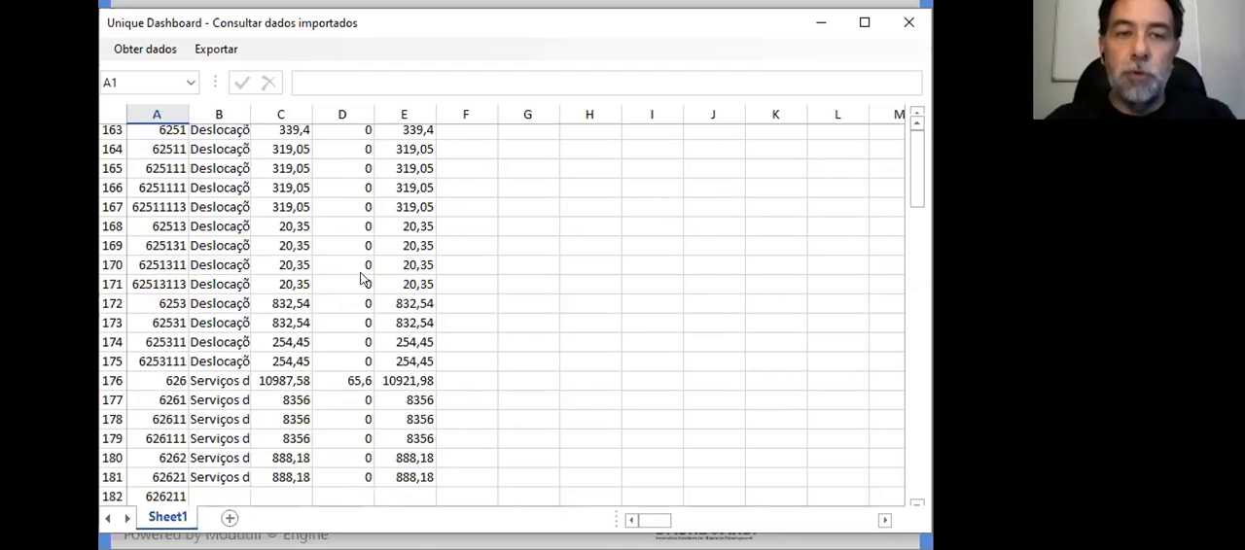
{"action": "scroll", "coordinate": [359, 279], "scroll_direction": "down", "scroll_amount": 5}
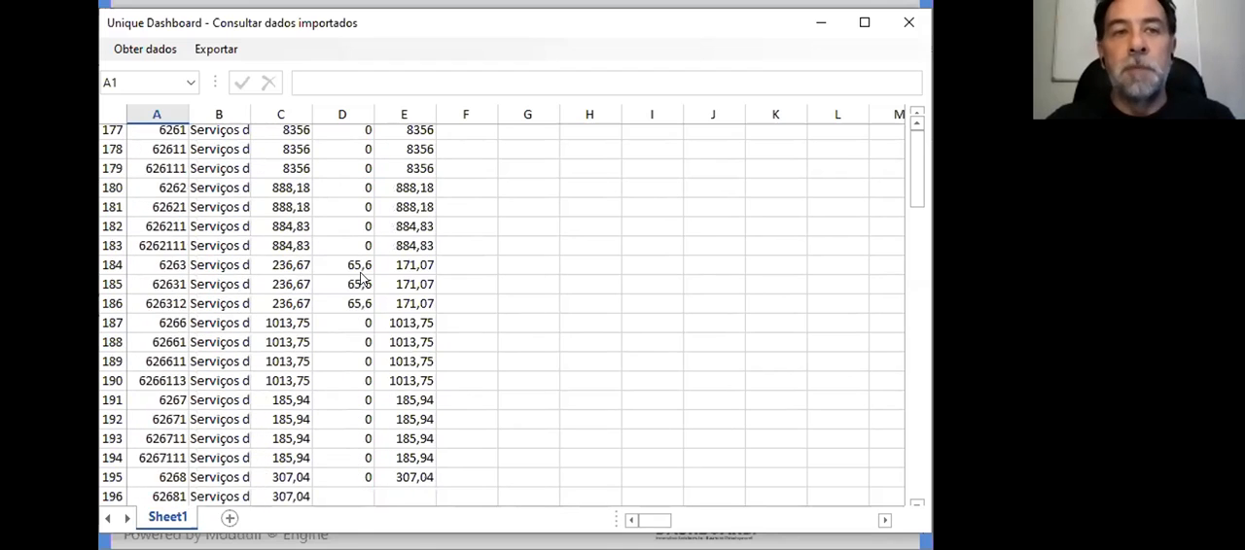
{"action": "scroll", "coordinate": [360, 280], "scroll_direction": "down", "scroll_amount": 5}
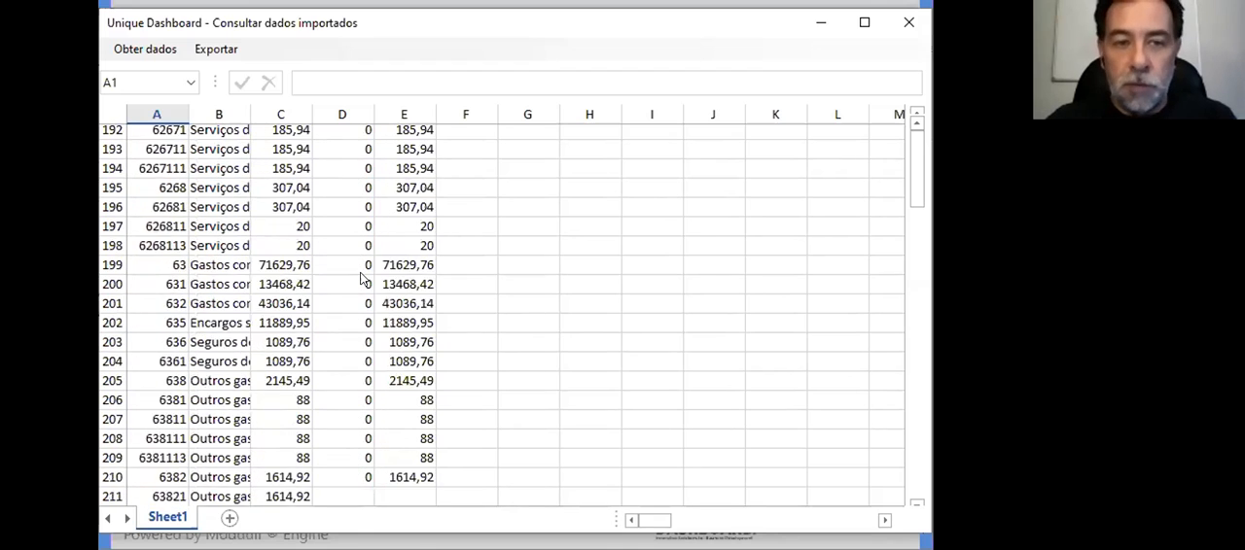
{"action": "scroll", "coordinate": [360, 279], "scroll_direction": "down", "scroll_amount": 5}
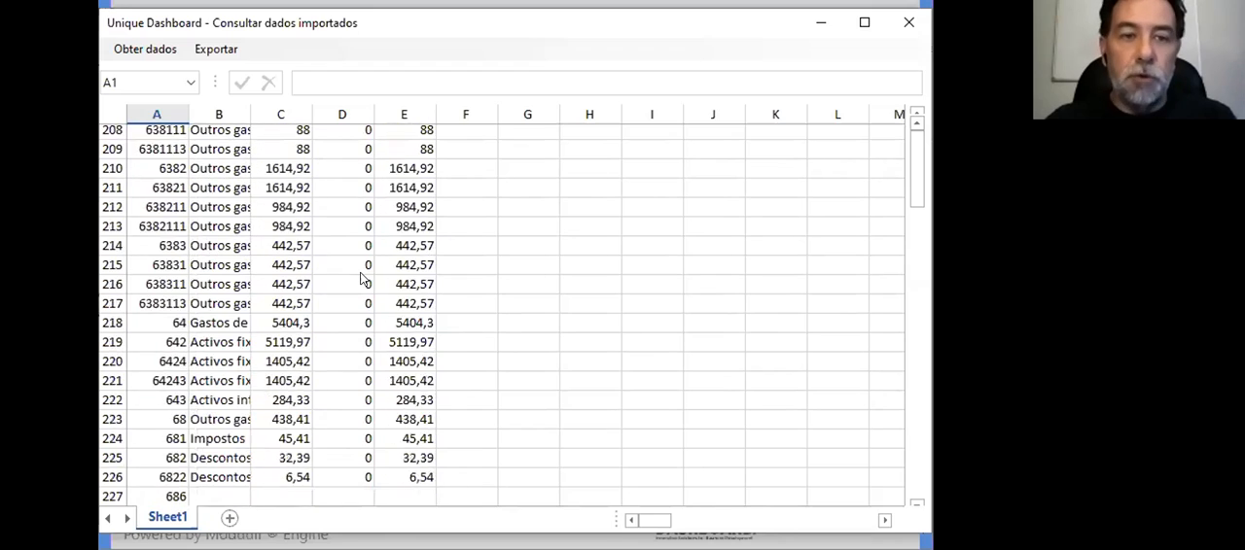
{"action": "scroll", "coordinate": [360, 279], "scroll_direction": "down", "scroll_amount": 5}
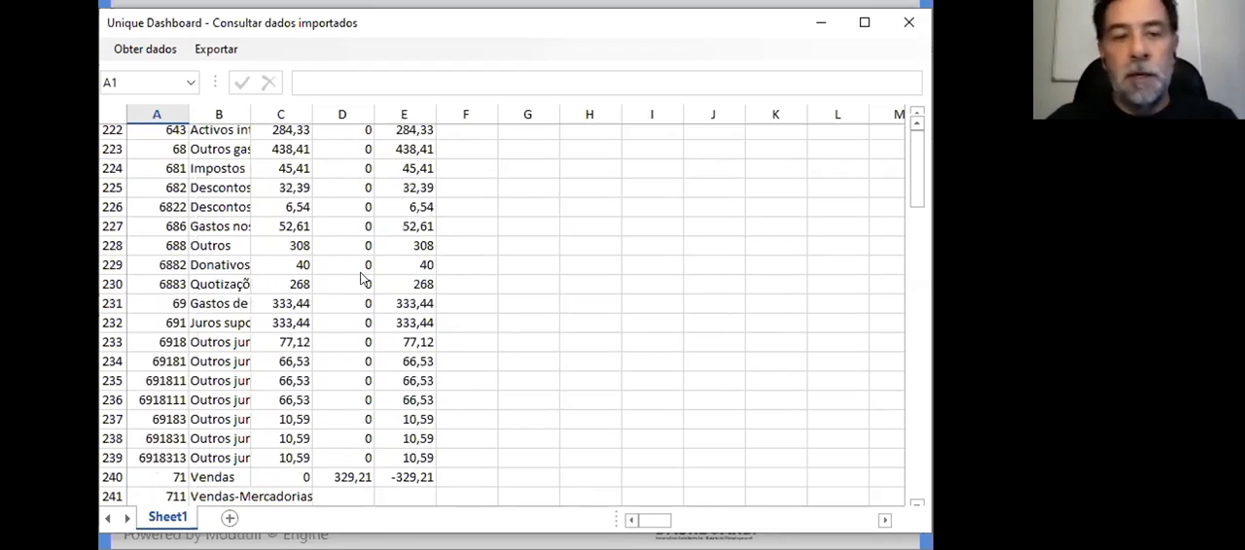
{"action": "scroll", "coordinate": [360, 279], "scroll_direction": "down", "scroll_amount": 2}
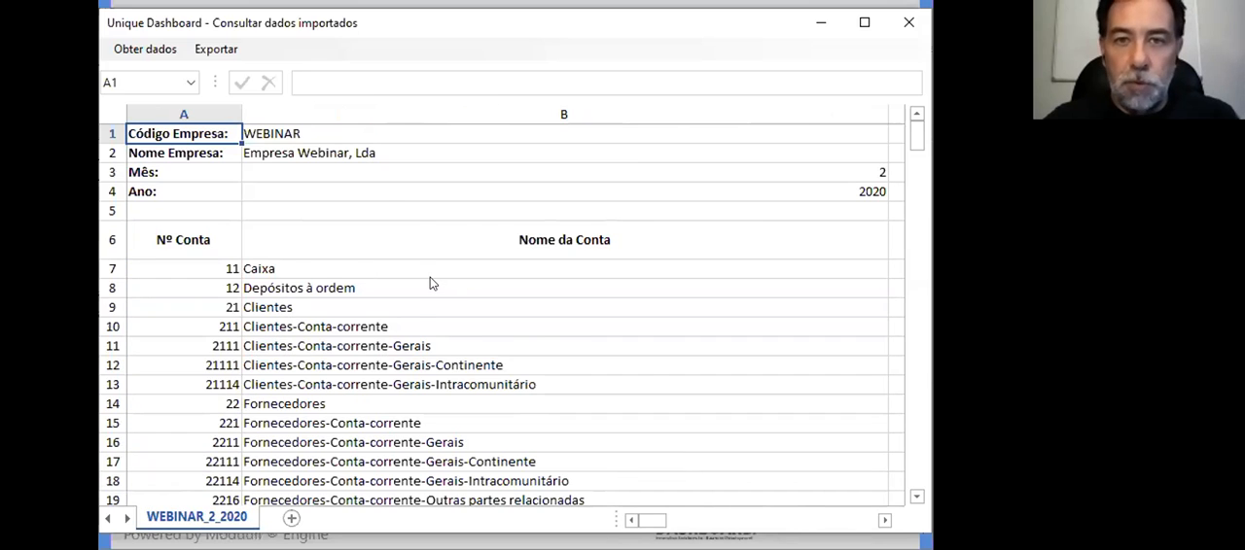
{"action": "scroll", "coordinate": [349, 279], "scroll_direction": "down", "scroll_amount": 8}
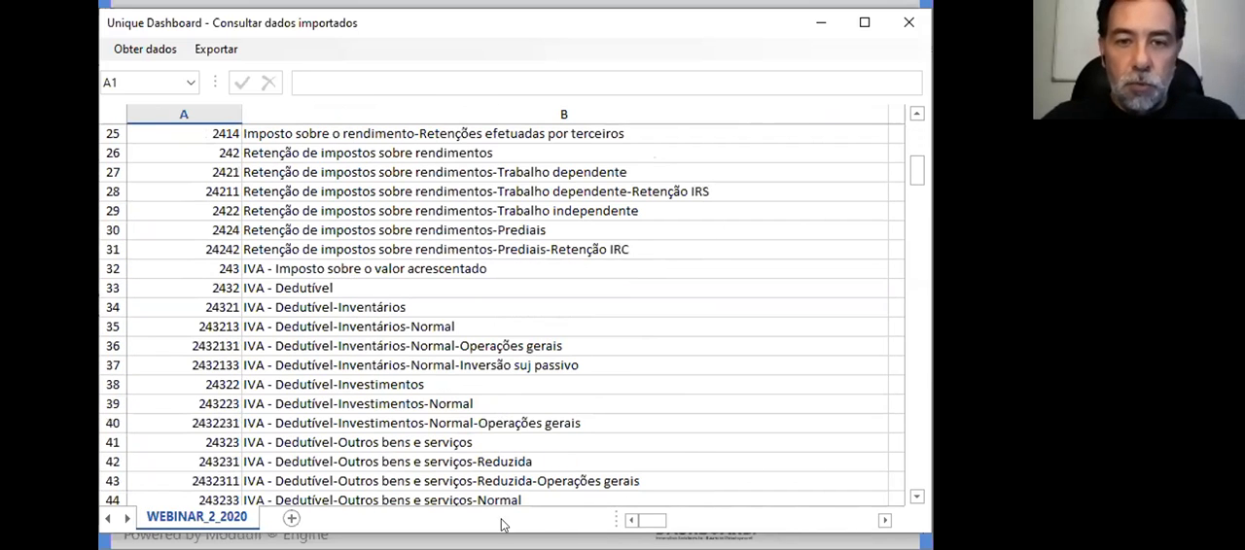
Step: Narrow the Nome da Conta column so the balance columns fit in view beside the account names
{"action": "mouse_move", "coordinate": [652, 521]}
{"action": "left_mouse_down"}
{"action": "mouse_move", "coordinate": [692, 522]}
{"action": "mouse_move", "coordinate": [651, 521]}
{"action": "left_mouse_up"}
{"action": "left_click_drag", "start_coordinate": [879, 103], "coordinate": [506, 104]}
{"action": "scroll", "coordinate": [557, 186], "scroll_direction": "up", "scroll_amount": 8}
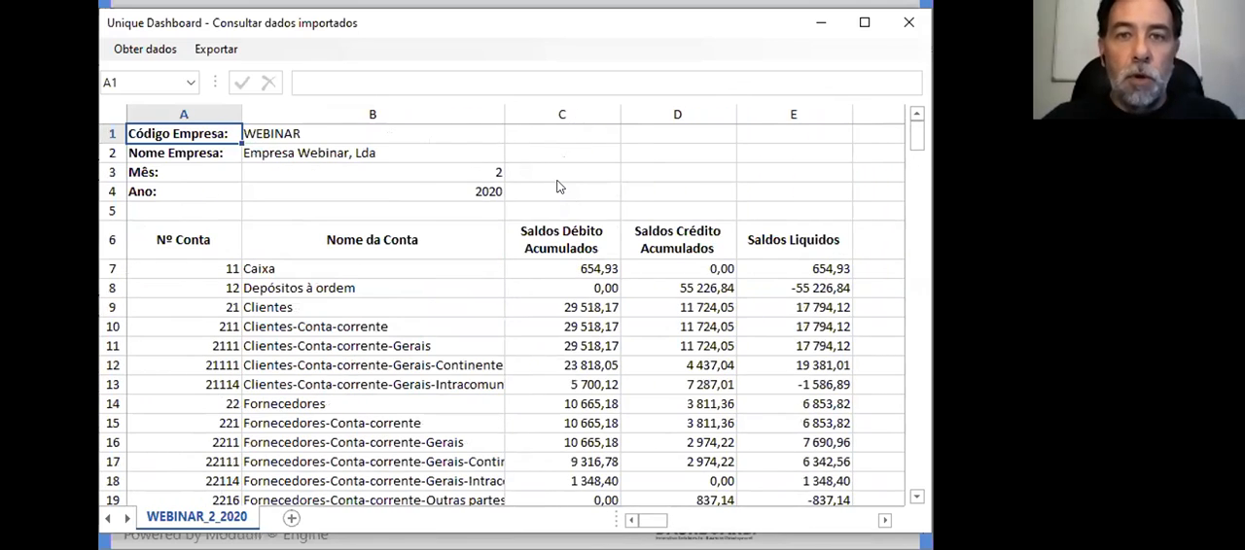
Step: Review the Nome da Conta, Saldos Débito Acumulados and Saldos Crédito Acumulados column headings
{"action": "left_click", "coordinate": [389, 241]}
{"action": "left_click", "coordinate": [540, 242]}
{"action": "left_click", "coordinate": [710, 245]}
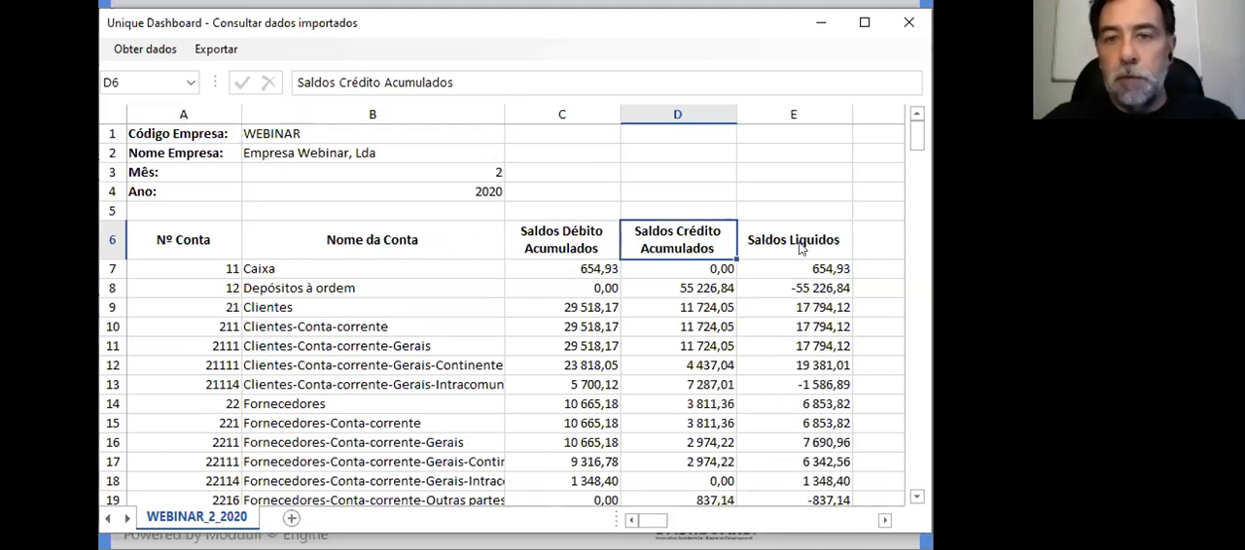
Step: Look through the Saldos Liquidos column along the balancete's account rows and close the imported data window
{"action": "left_click", "coordinate": [799, 249]}
{"action": "left_click", "coordinate": [802, 288]}
{"action": "scroll", "coordinate": [803, 302], "scroll_direction": "down", "scroll_amount": 8}
{"action": "scroll", "coordinate": [803, 307], "scroll_direction": "down", "scroll_amount": 20}
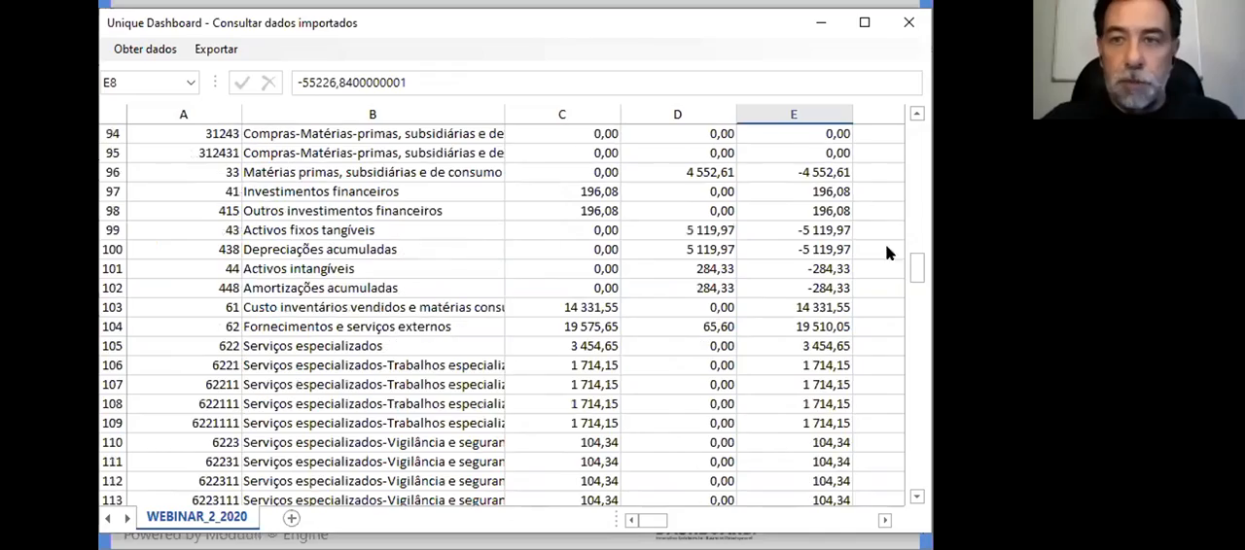
{"action": "scroll", "coordinate": [896, 465], "scroll_direction": "down", "scroll_amount": 20}
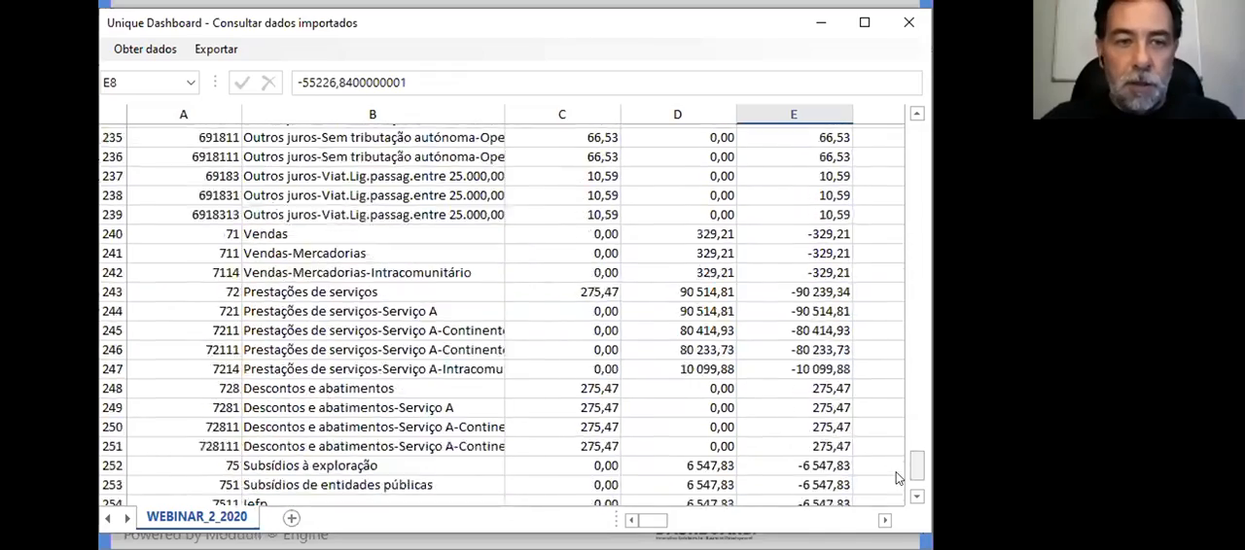
{"action": "scroll", "coordinate": [905, 449], "scroll_direction": "up", "scroll_amount": 20}
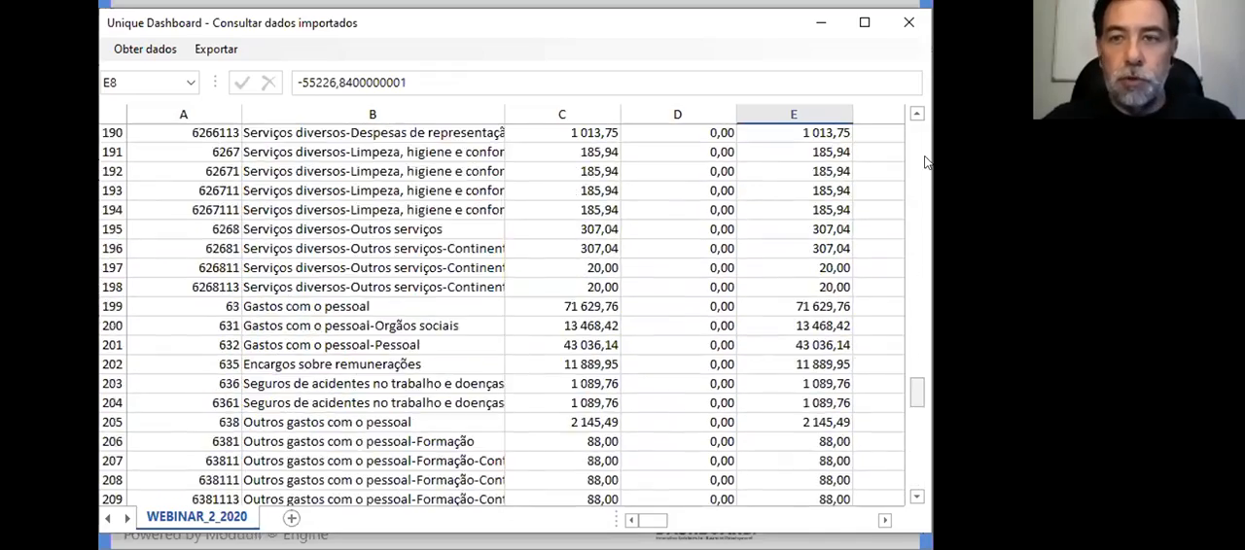
{"action": "scroll", "coordinate": [923, 112], "scroll_direction": "up", "scroll_amount": 8}
{"action": "left_click", "coordinate": [351, 289]}
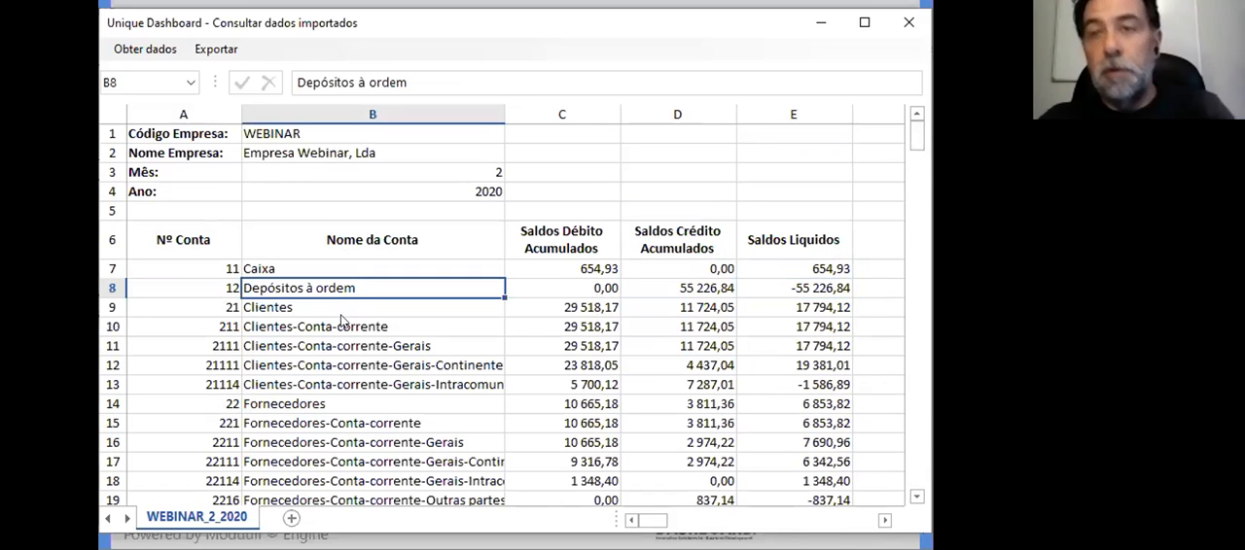
{"action": "left_click", "coordinate": [909, 36]}
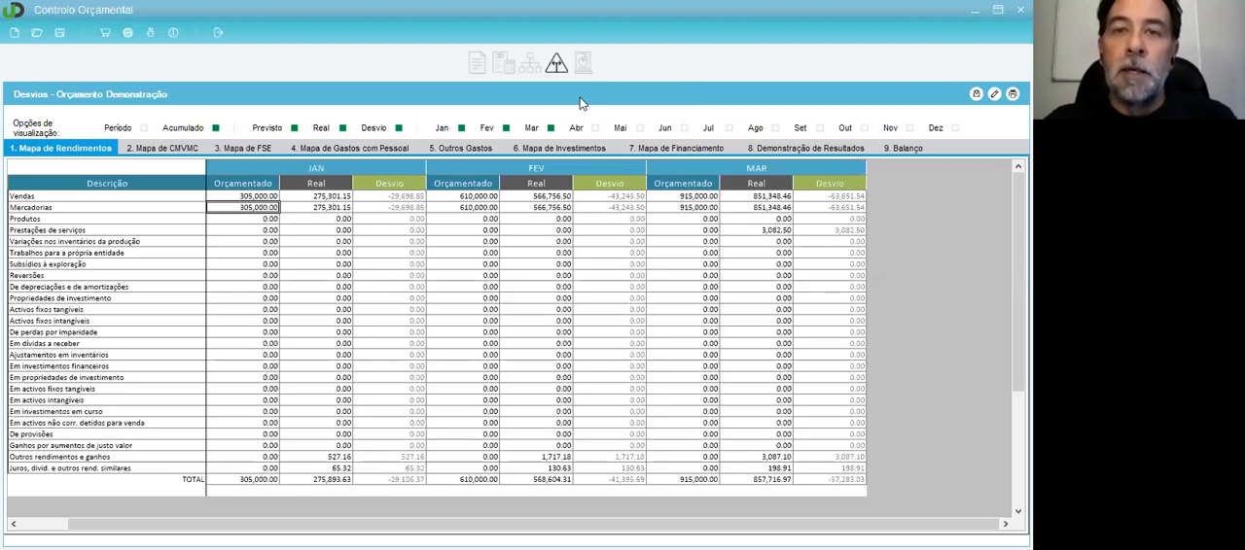
Step: Open the Teste SAFT budget file and look over the Mapa de Rendimentos in its Desvios analysis
{"action": "left_click", "coordinate": [37, 37]}
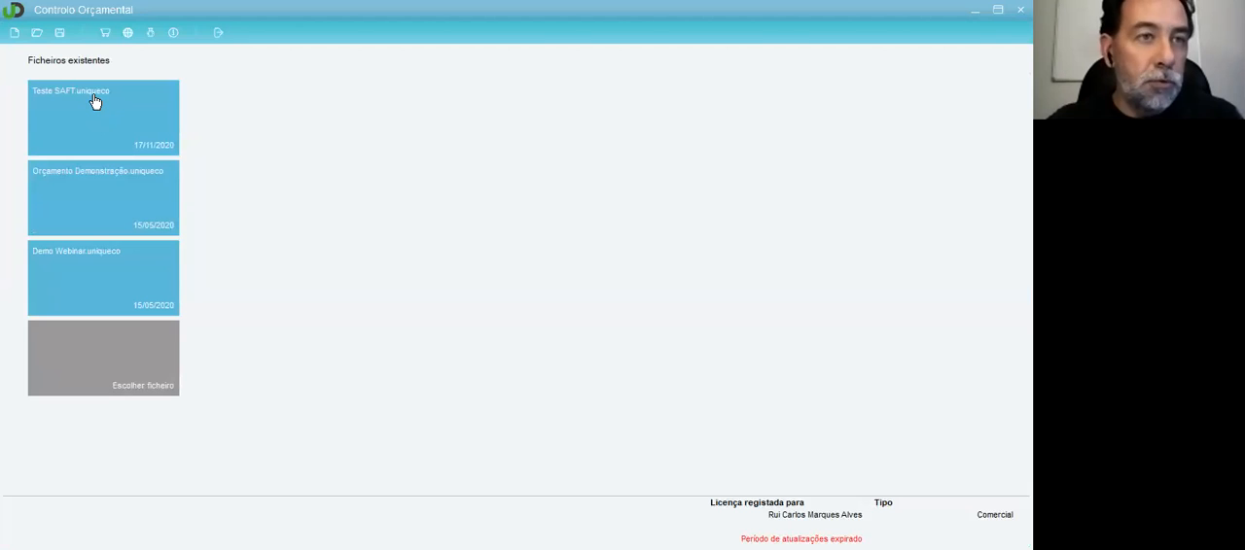
{"action": "left_click", "coordinate": [87, 102]}
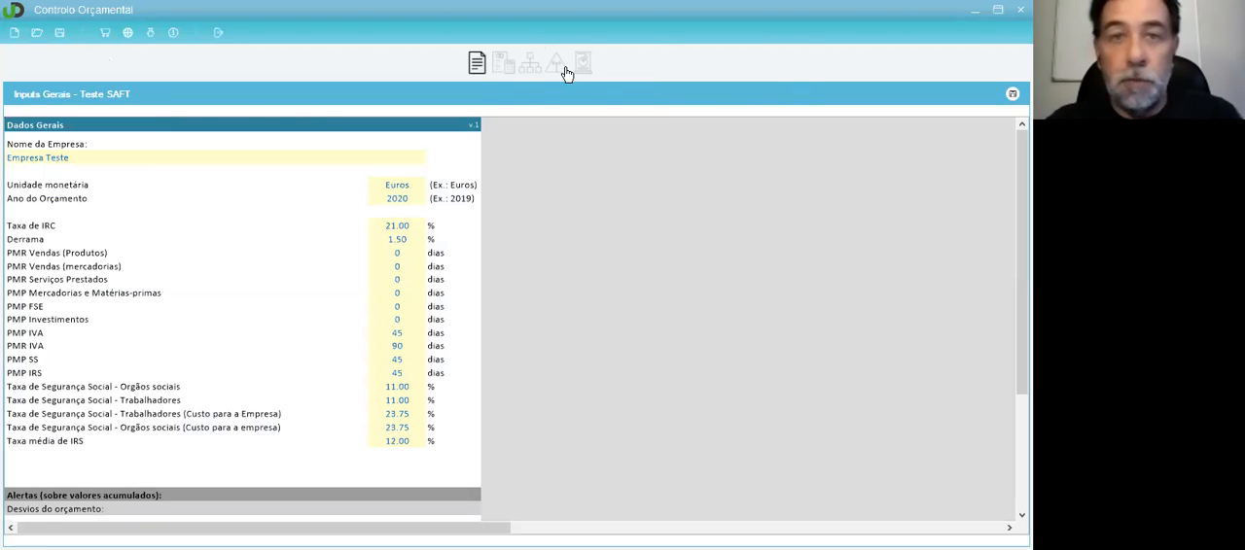
{"action": "left_click", "coordinate": [560, 74]}
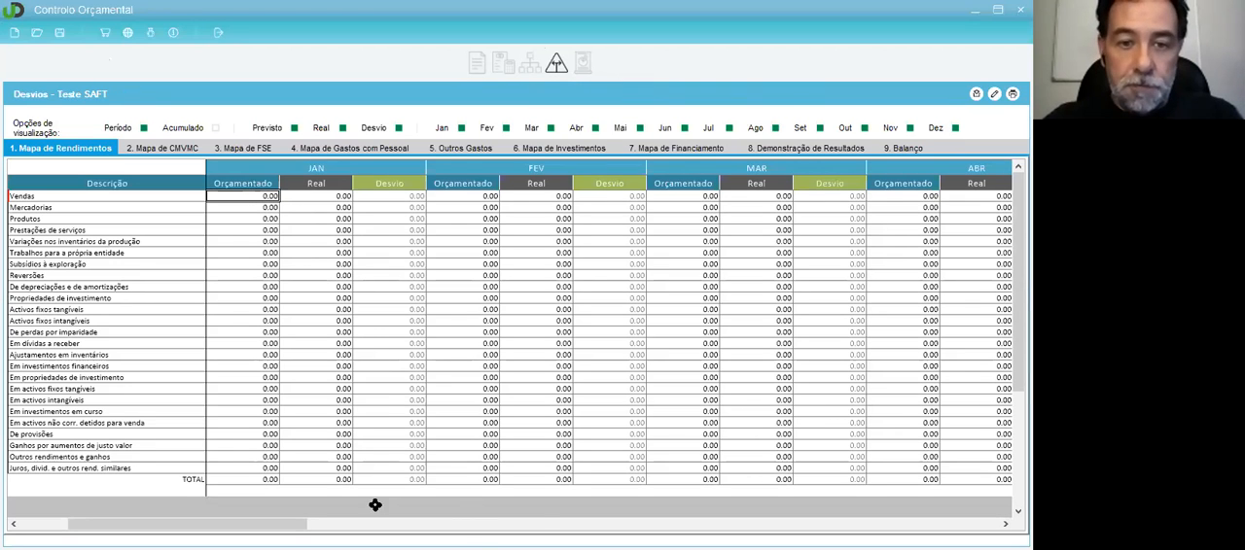
{"action": "left_click", "coordinate": [603, 525]}
{"action": "scroll", "coordinate": [270, 264], "scroll_direction": "down", "scroll_amount": 3}
{"action": "scroll", "coordinate": [270, 265], "scroll_direction": "up", "scroll_amount": 3}
{"action": "left_click", "coordinate": [270, 198]}
{"action": "left_click", "coordinate": [253, 169]}
{"action": "left_click_drag", "start_coordinate": [467, 524], "coordinate": [60, 525]}
{"action": "left_click", "coordinate": [268, 199]}
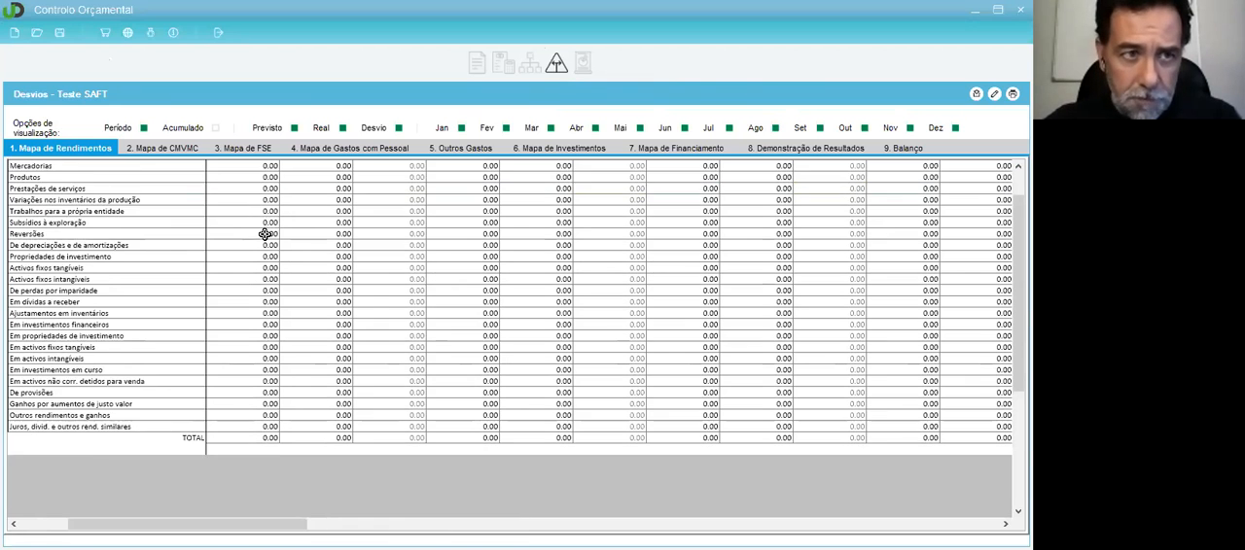
Step: Open the Demo Webinar budget file and display its Desvios analysis
{"action": "left_click", "coordinate": [37, 34]}
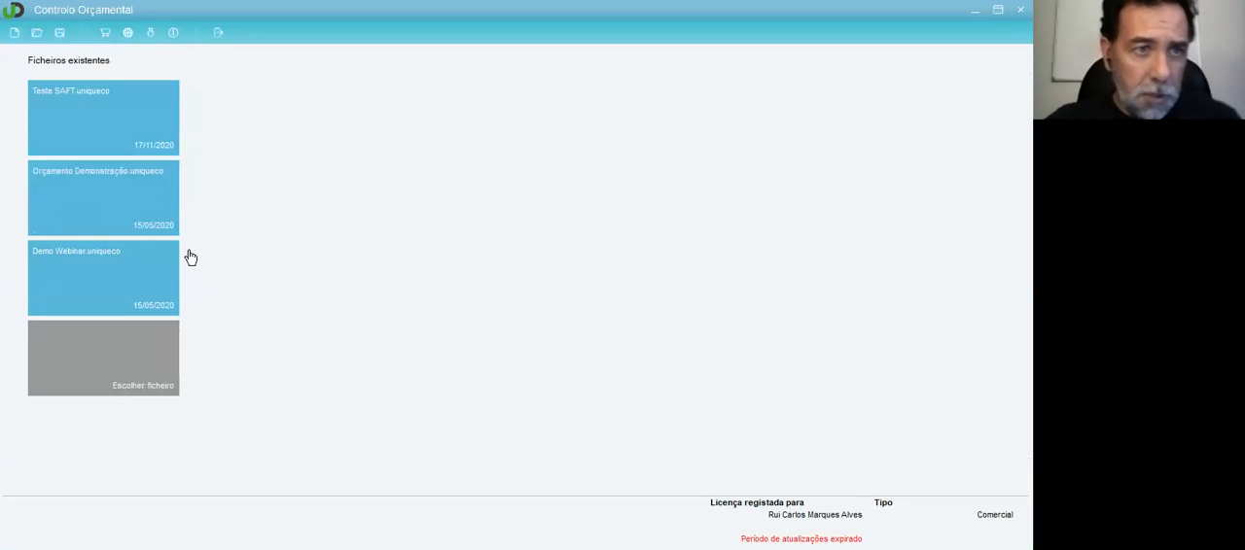
{"action": "left_click", "coordinate": [126, 245]}
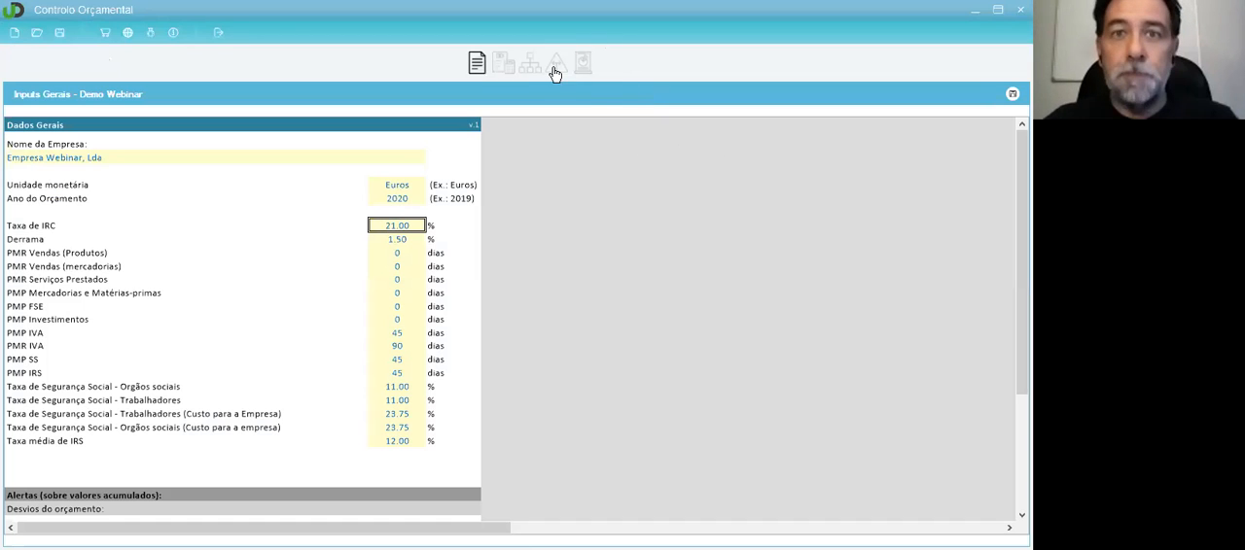
{"action": "left_click", "coordinate": [555, 67]}
Step: Examine January's Orçamentado column and the January and February Real columns in the Mapa de Rendimentos
{"action": "left_click", "coordinate": [240, 232]}
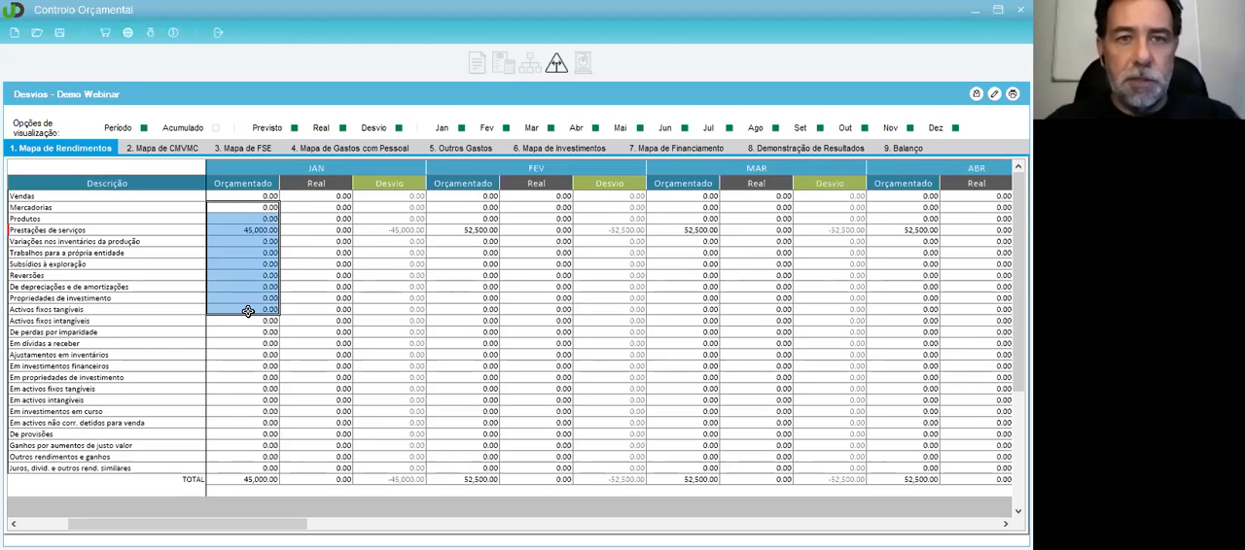
{"action": "left_click", "coordinate": [327, 218]}
{"action": "left_click_drag", "start_coordinate": [326, 195], "coordinate": [334, 469]}
{"action": "left_click_drag", "start_coordinate": [557, 194], "coordinate": [561, 454]}
{"action": "left_click", "coordinate": [681, 253]}
{"action": "left_click", "coordinate": [321, 196]}
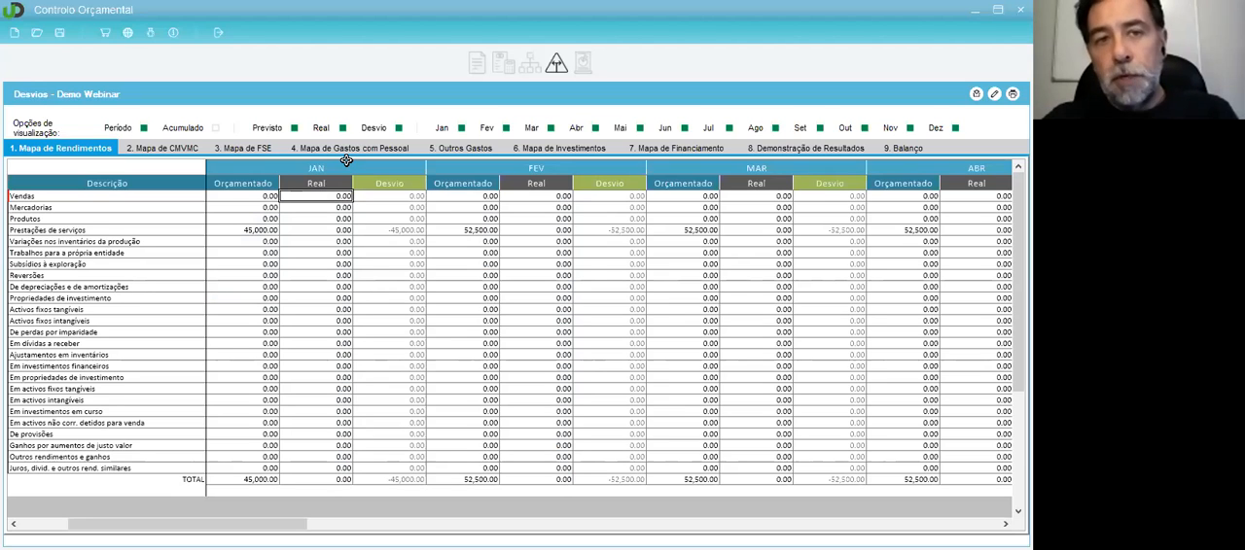
Step: Load the historical data of Empresa Webinar, Lda for Jan and Fev into the budget, keeping the data already loaded
{"action": "left_click", "coordinate": [977, 98]}
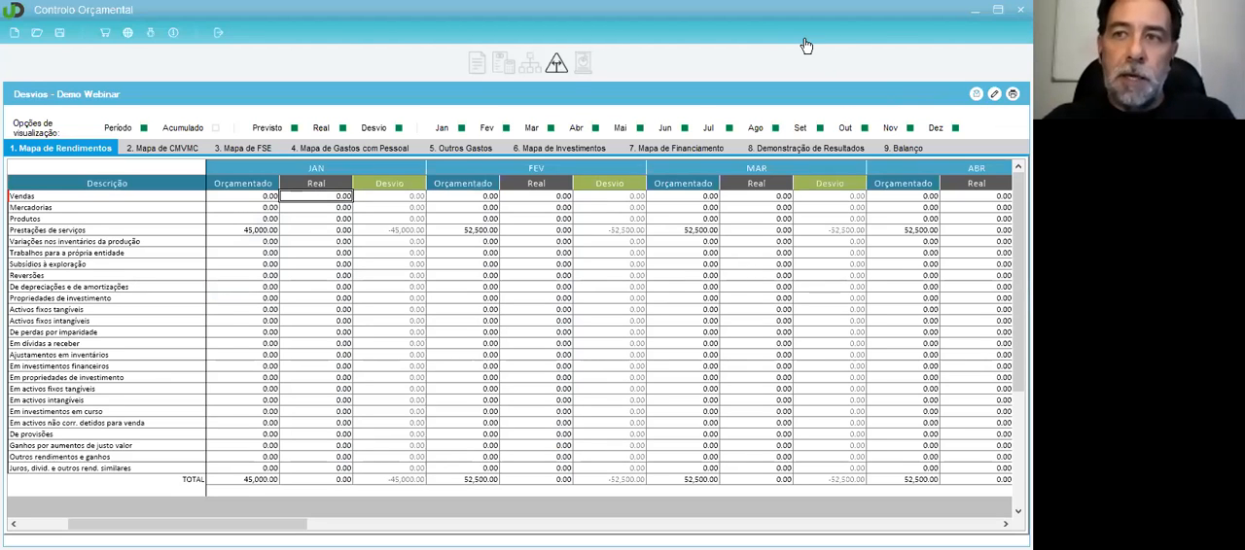
{"action": "left_click", "coordinate": [976, 95]}
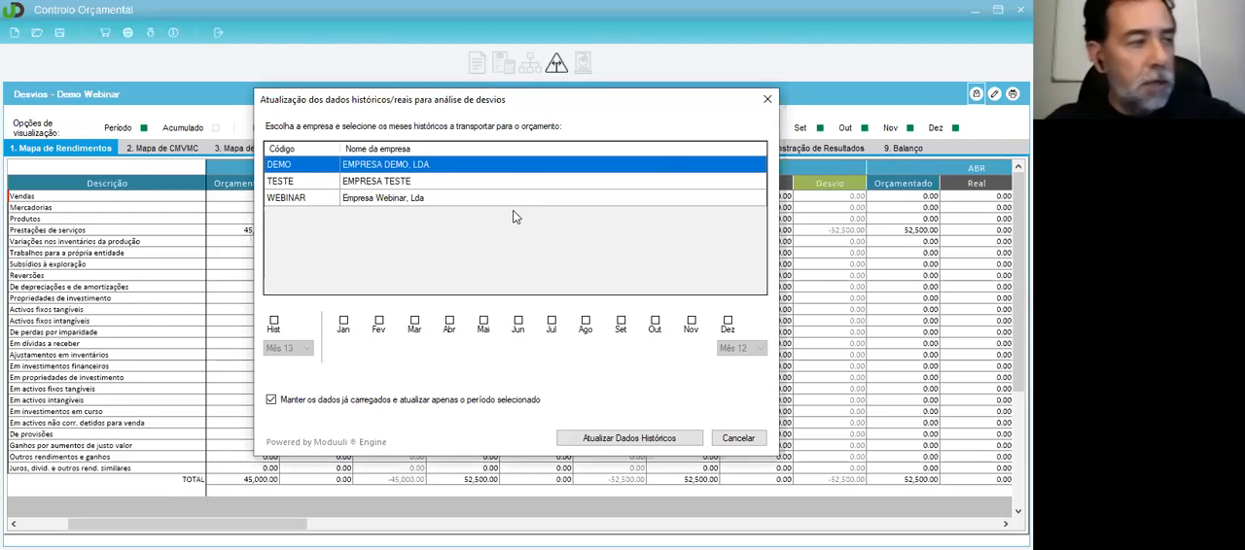
{"action": "left_click", "coordinate": [392, 199]}
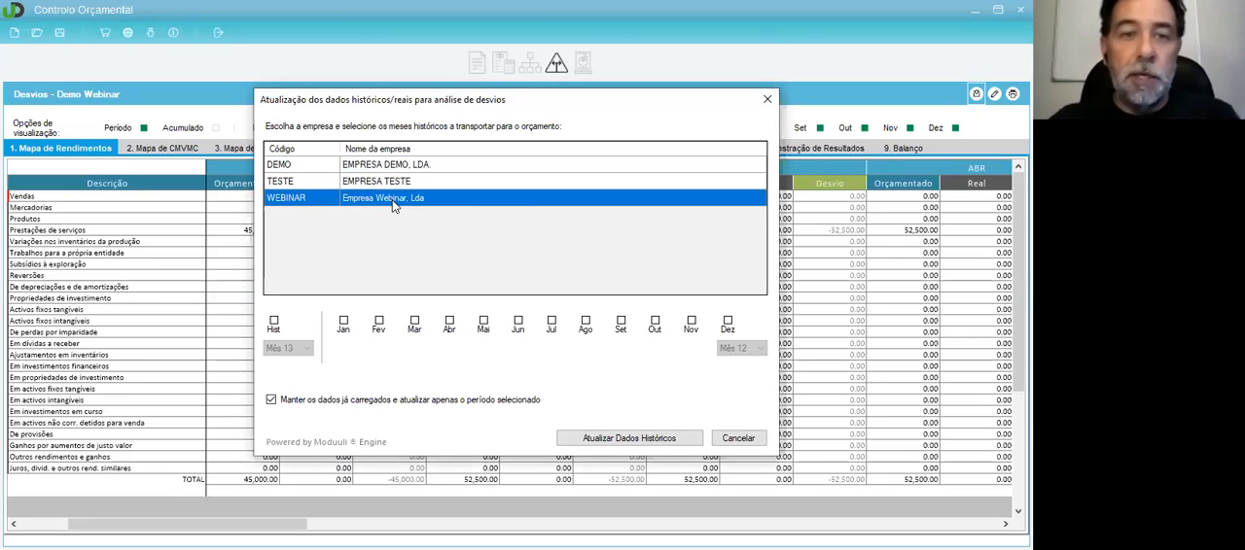
{"action": "left_click", "coordinate": [345, 324]}
{"action": "left_click", "coordinate": [380, 324]}
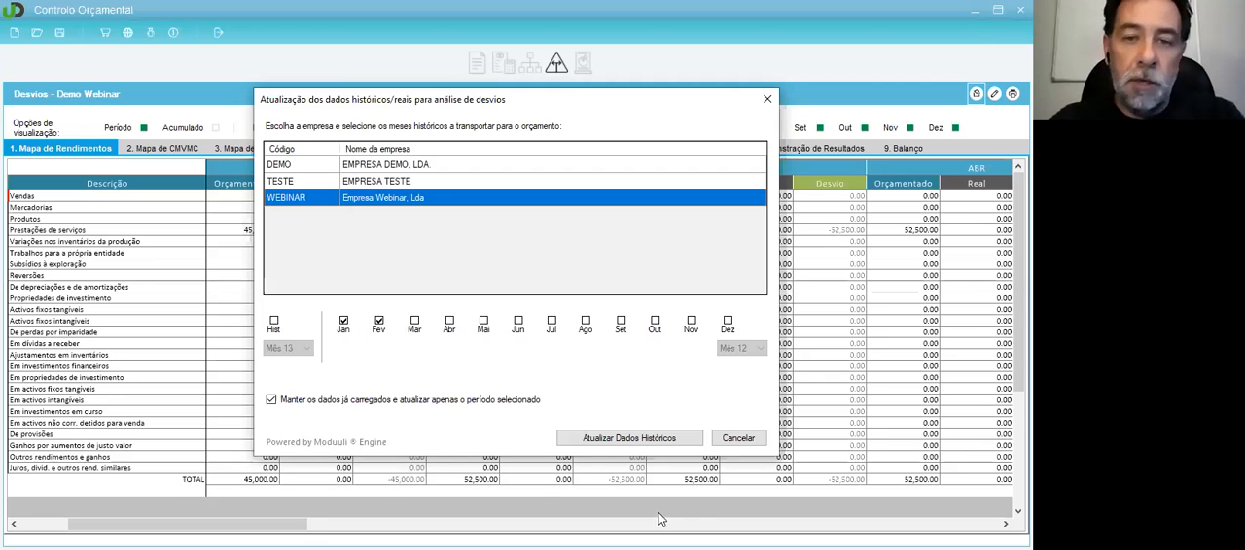
{"action": "left_click", "coordinate": [628, 440]}
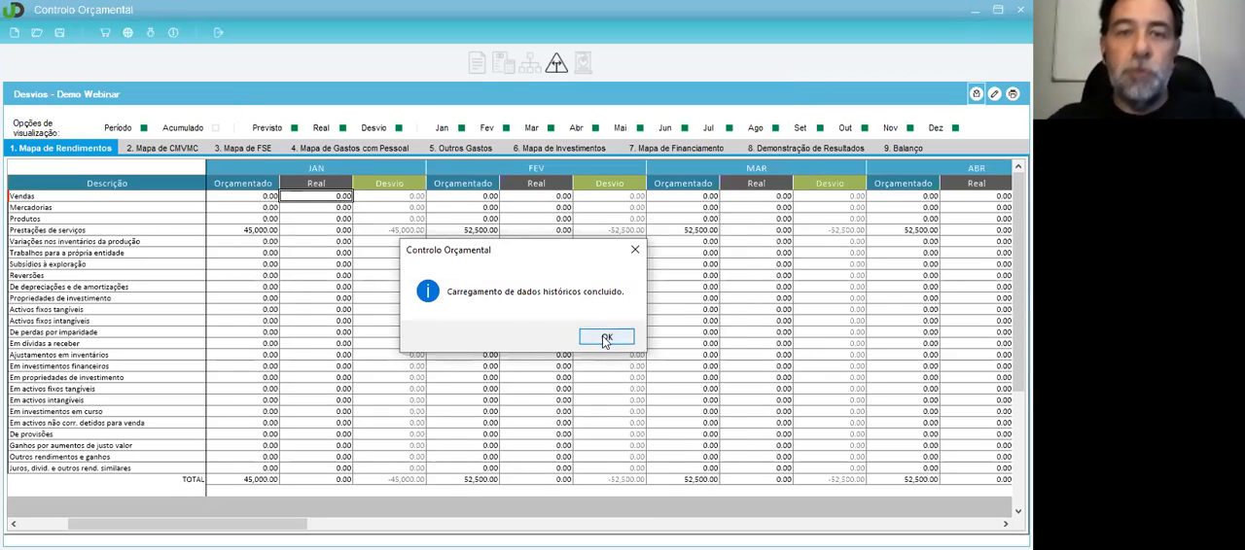
{"action": "left_click", "coordinate": [605, 338]}
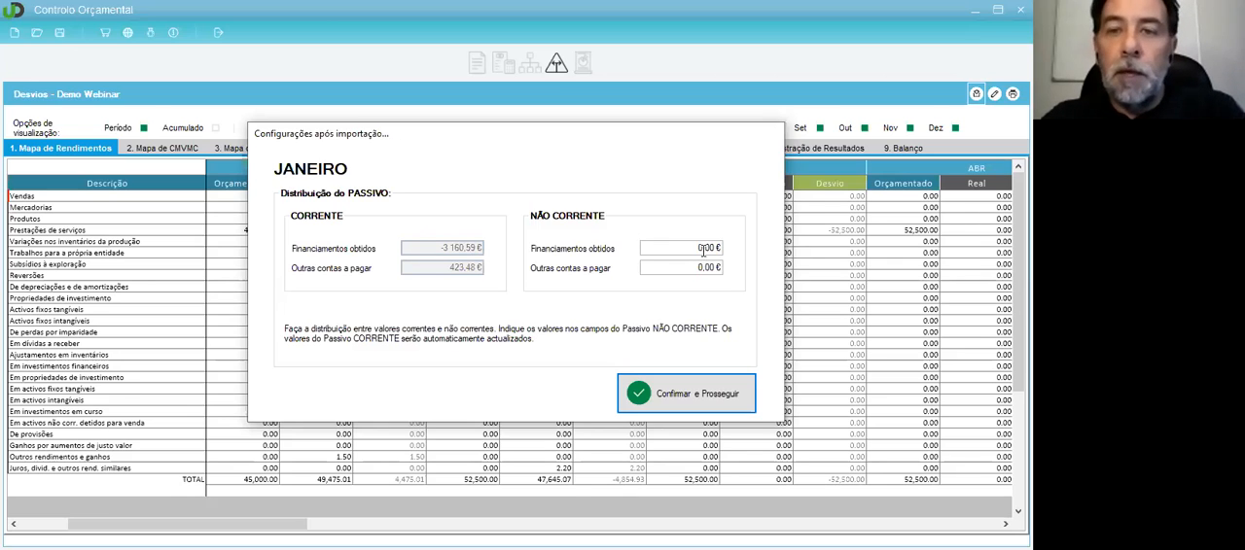
Step: Set January's NÃO CORRENTE Financiamentos obtidos to -3 000,00 € and confirm the liability distribution
{"action": "left_click", "coordinate": [674, 245]}
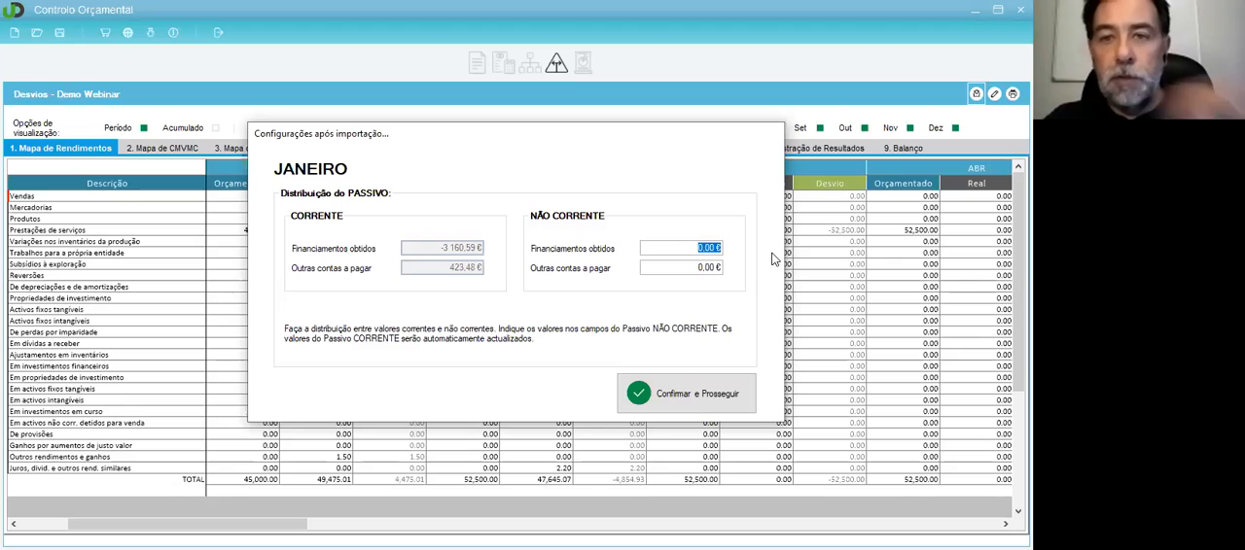
{"action": "type", "text": "-3"}
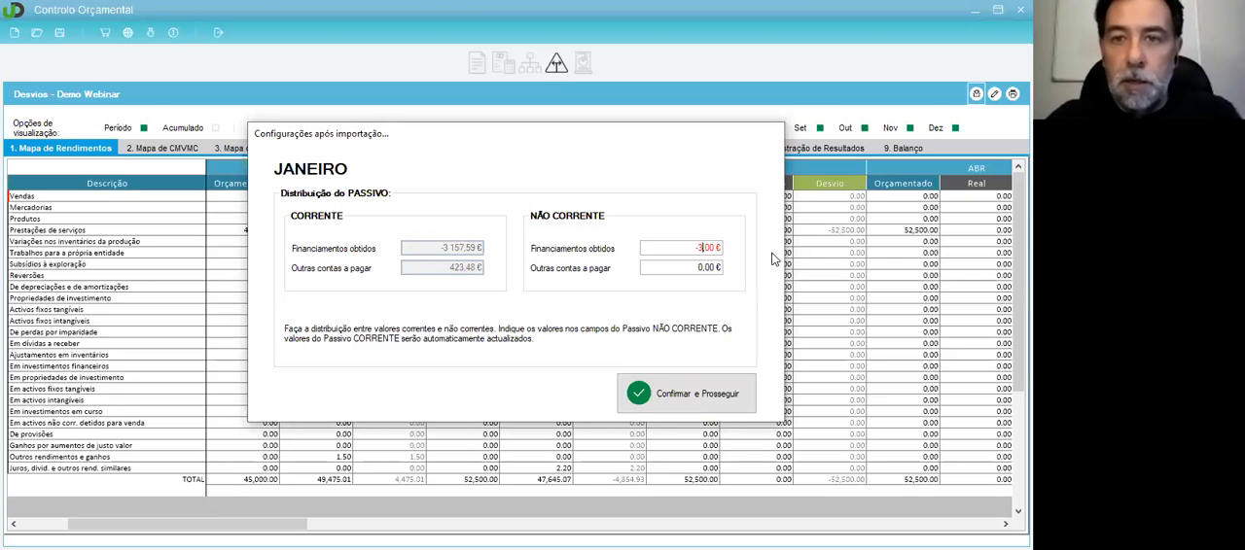
{"action": "type", "text": "000"}
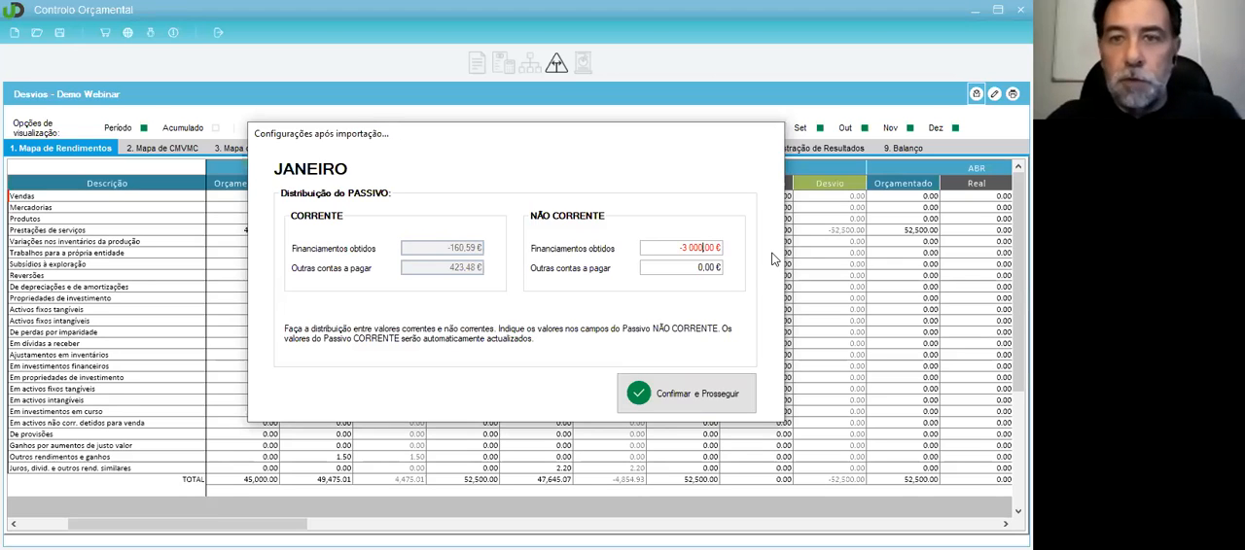
{"action": "left_click", "coordinate": [669, 263]}
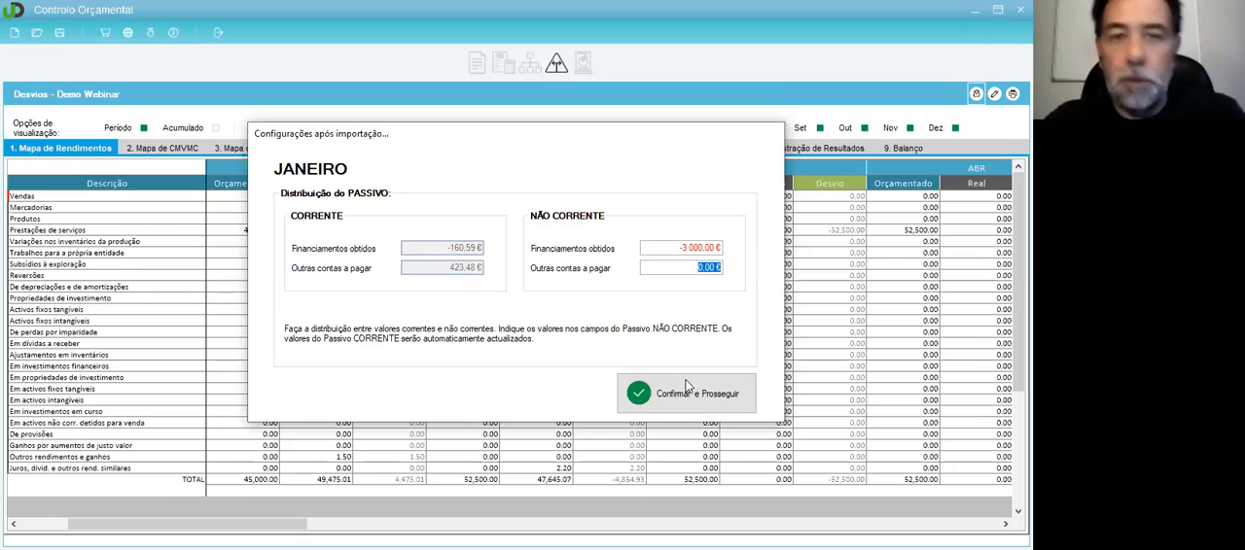
{"action": "left_click", "coordinate": [679, 250]}
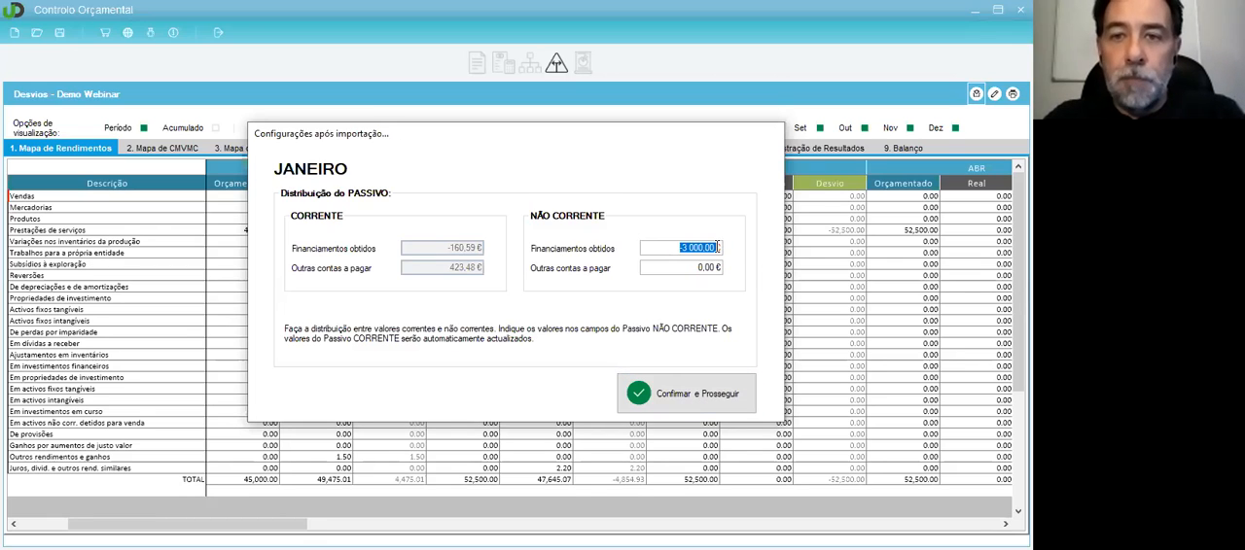
{"action": "left_click", "coordinate": [686, 387]}
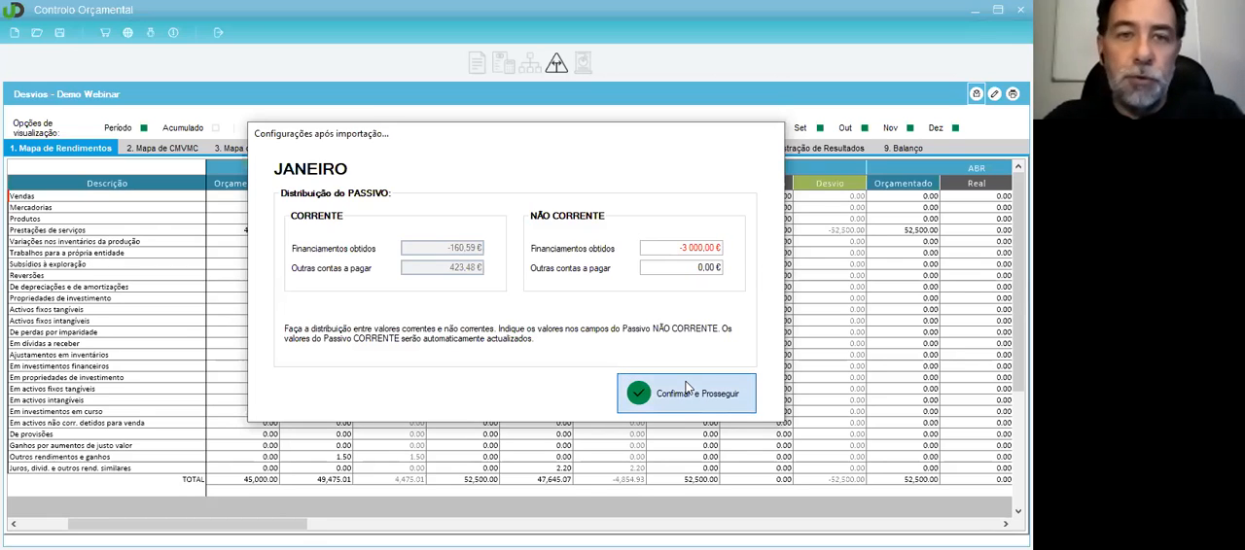
{"action": "left_click", "coordinate": [688, 392]}
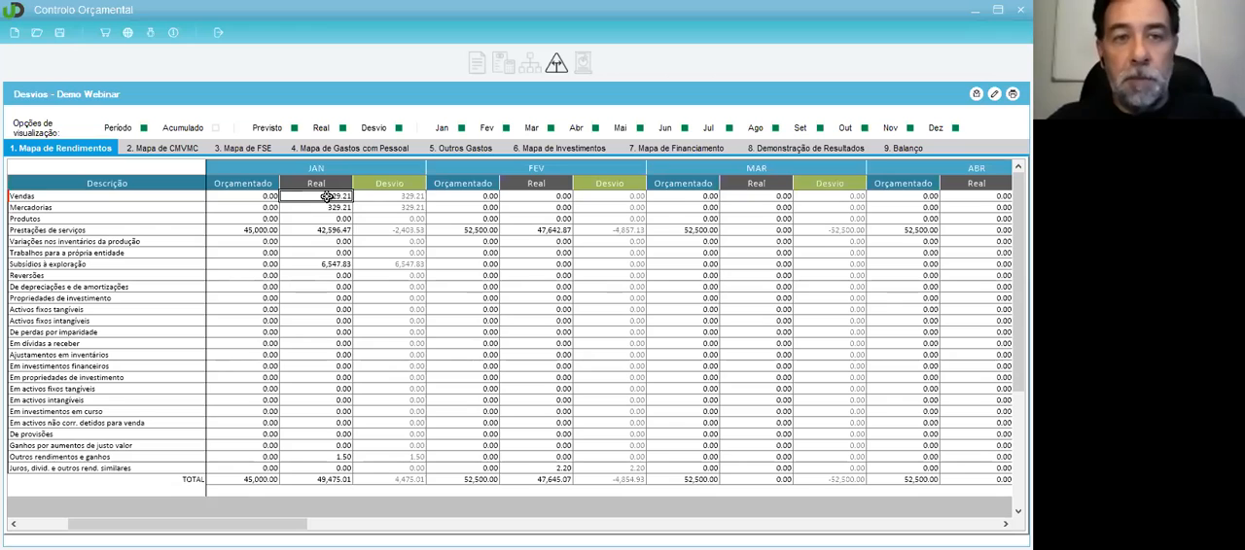
Step: Examine the Real columns for January, February and March in the Mapa de Rendimentos, including the Vendas row
{"action": "left_click_drag", "start_coordinate": [326, 196], "coordinate": [328, 468]}
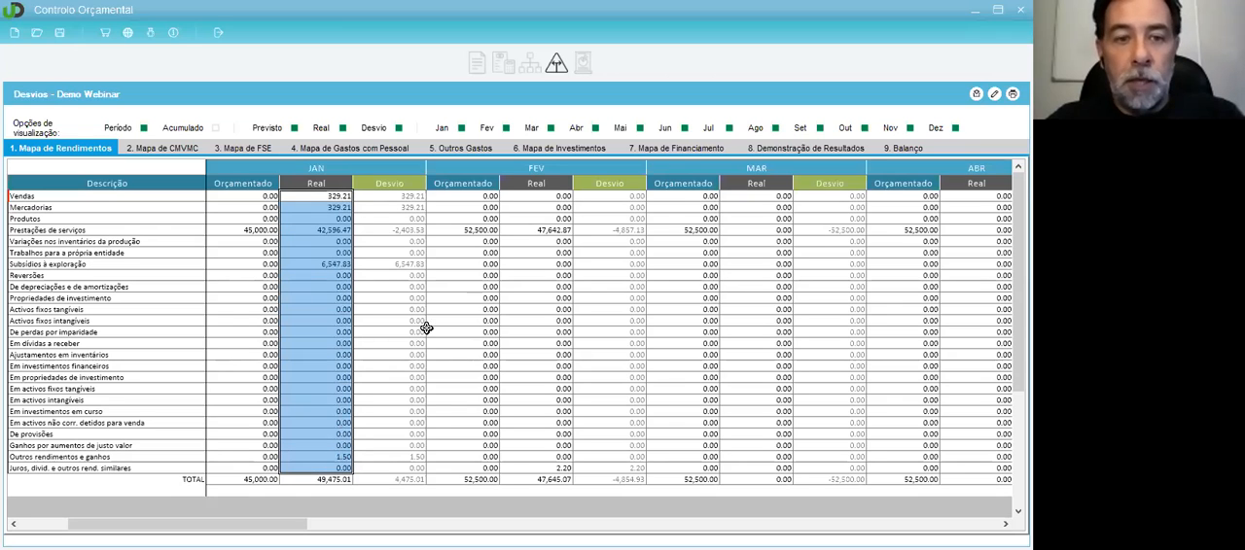
{"action": "left_click_drag", "start_coordinate": [531, 196], "coordinate": [542, 465]}
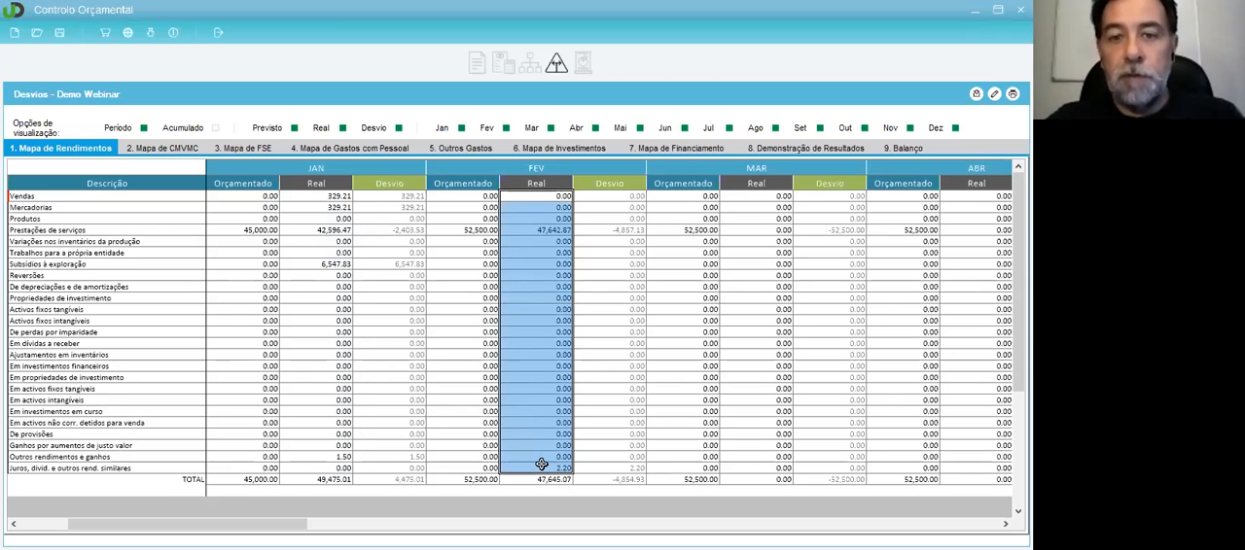
{"action": "left_click_drag", "start_coordinate": [756, 197], "coordinate": [769, 465]}
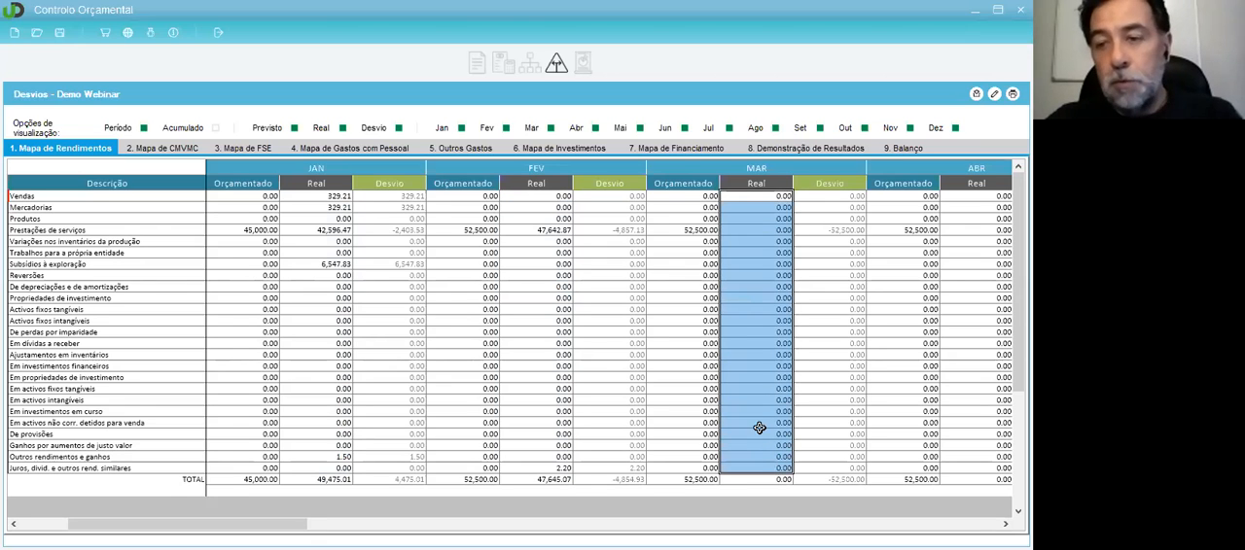
{"action": "left_click", "coordinate": [396, 195]}
{"action": "left_click", "coordinate": [301, 197]}
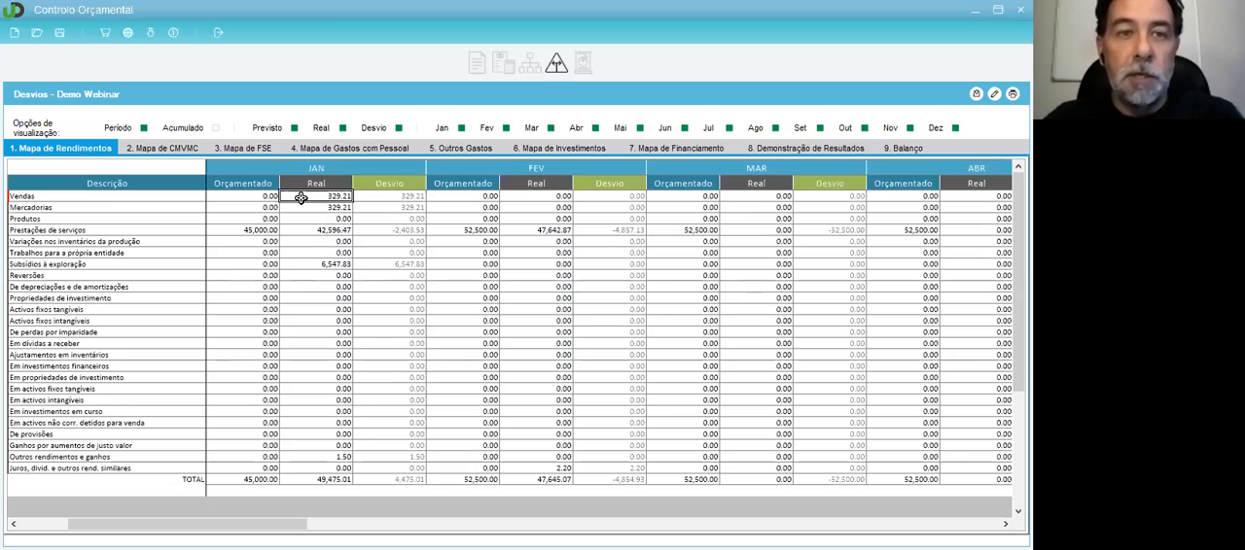
{"action": "left_click", "coordinate": [545, 198]}
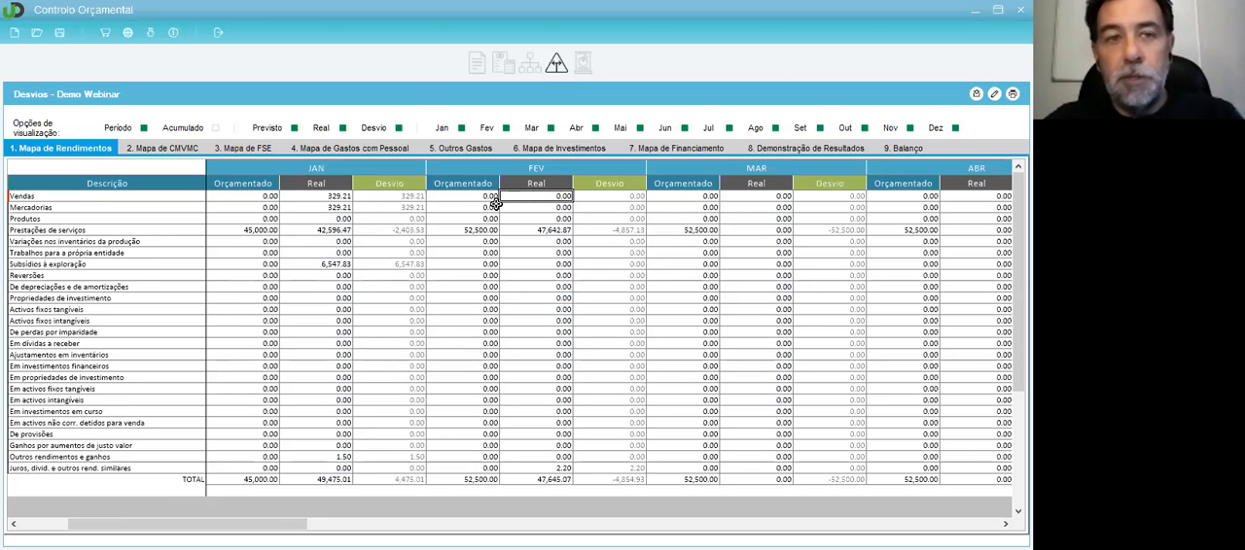
Step: Compare the January and February Prestações de serviços figures, budgeted against real, and switch the map to the Acumulado view
{"action": "left_click", "coordinate": [226, 228]}
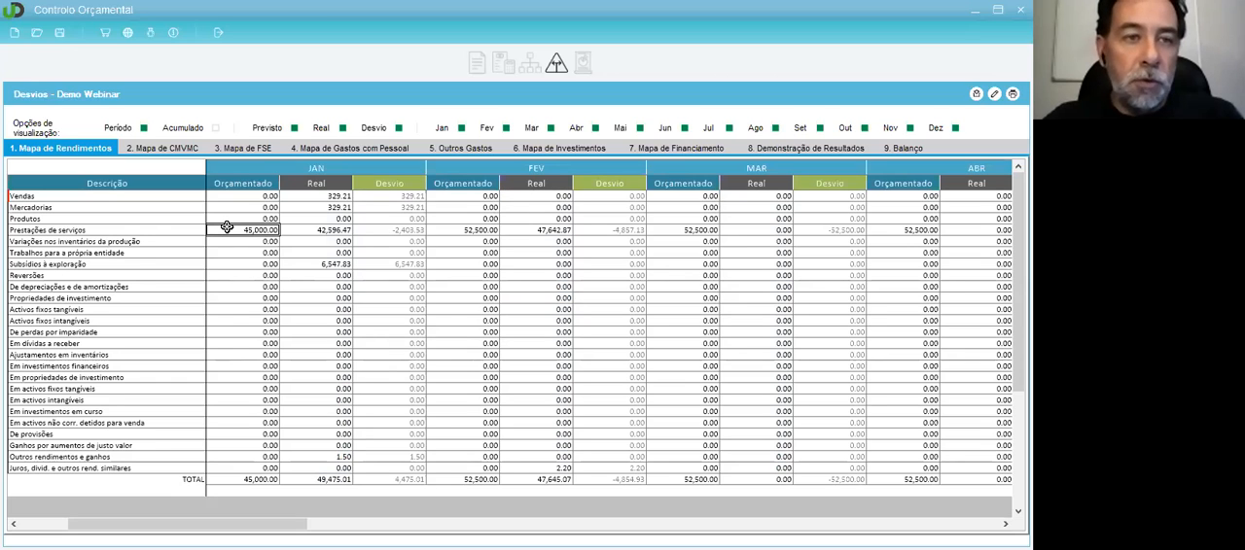
{"action": "left_click", "coordinate": [301, 232]}
{"action": "left_click", "coordinate": [418, 231]}
{"action": "left_click", "coordinate": [471, 231]}
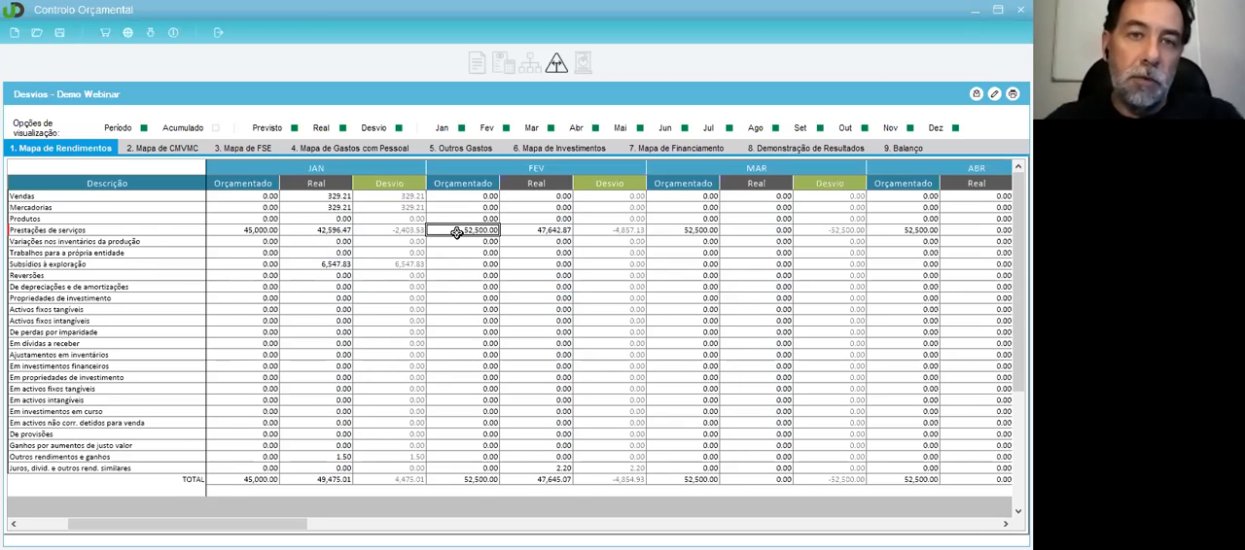
{"action": "left_click", "coordinate": [531, 231]}
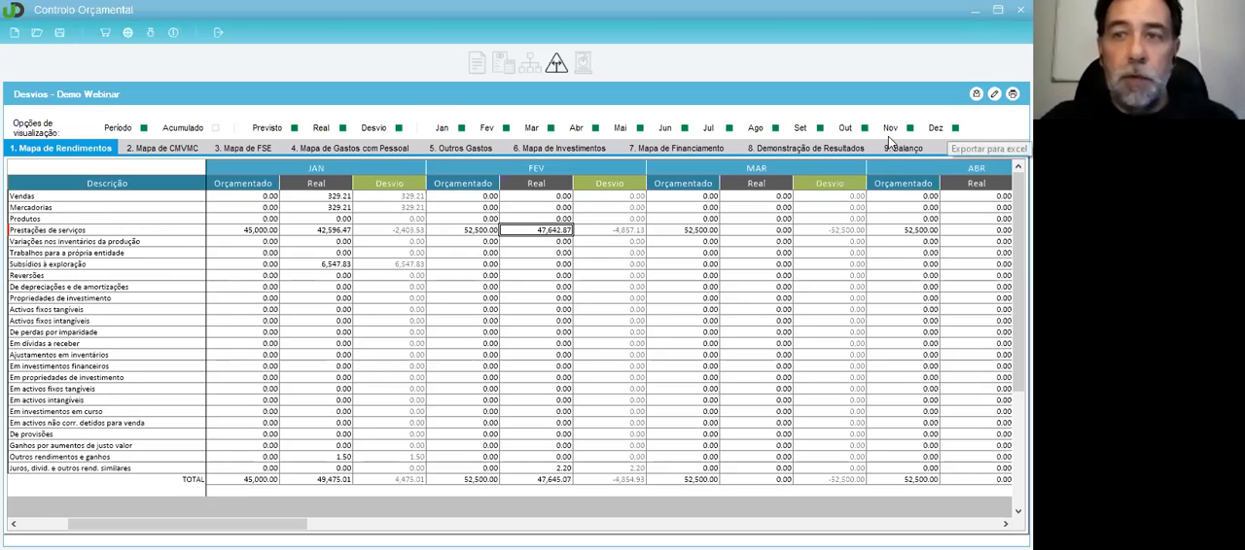
{"action": "left_click", "coordinate": [216, 128]}
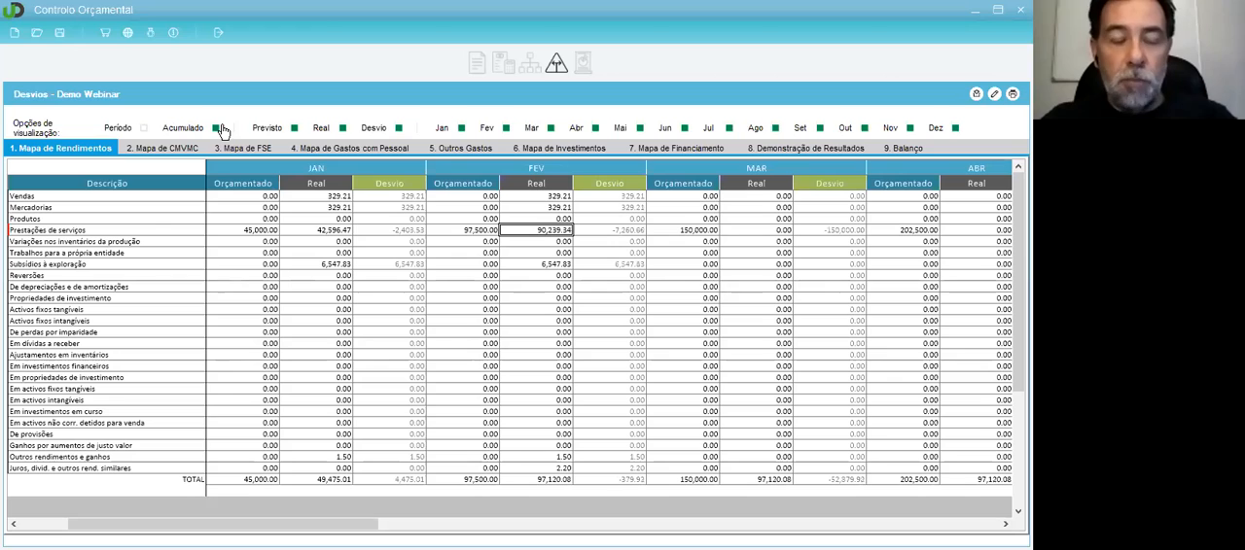
Step: Switch the deviation maps to the Período view and review the CMVMC, FSE and Gastos com Pessoal maps
{"action": "left_click", "coordinate": [145, 128]}
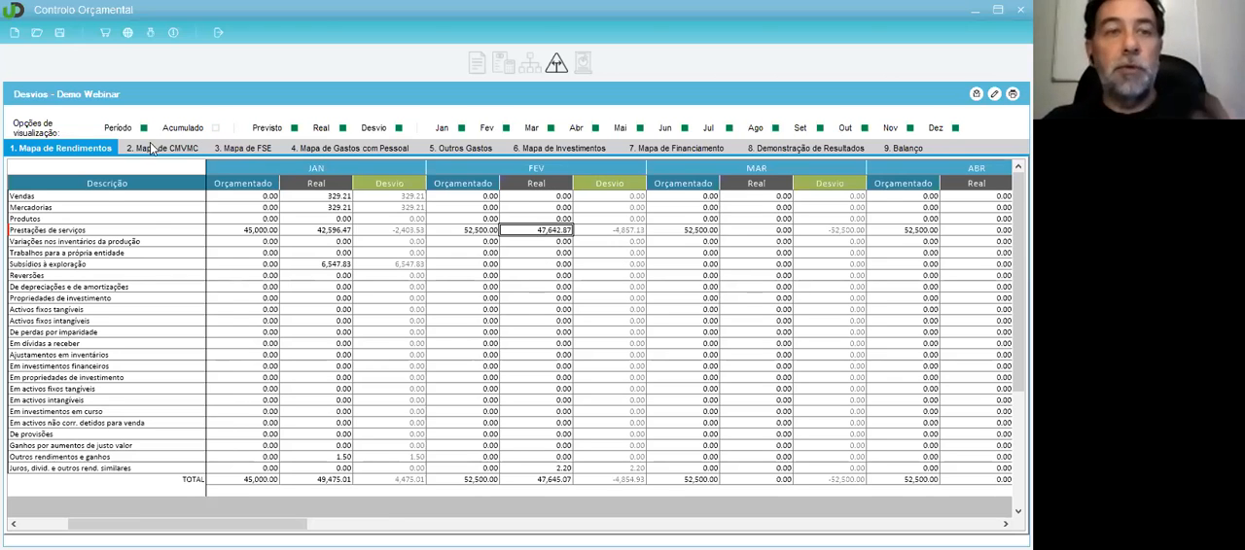
{"action": "left_click", "coordinate": [375, 154]}
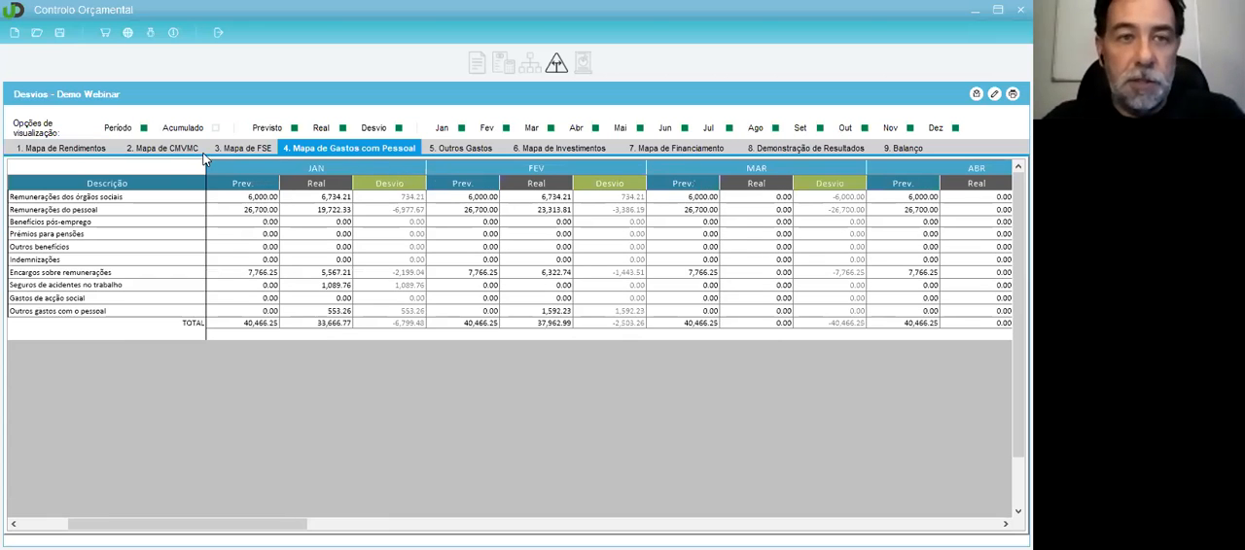
{"action": "left_click", "coordinate": [163, 148]}
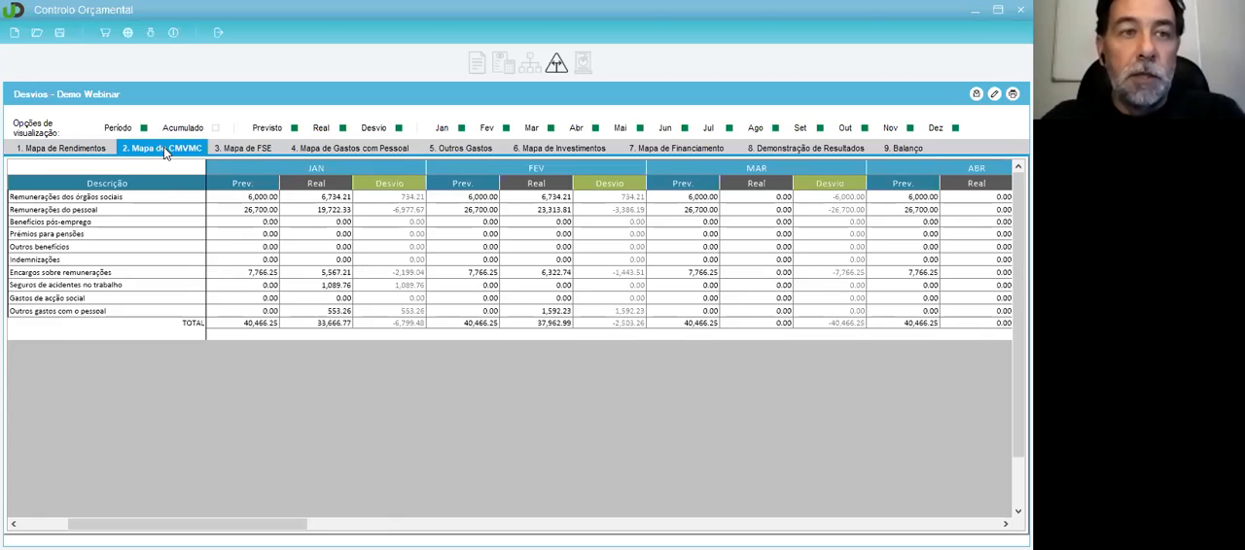
{"action": "left_click", "coordinate": [241, 146]}
{"action": "left_click", "coordinate": [321, 217]}
{"action": "left_click", "coordinate": [327, 146]}
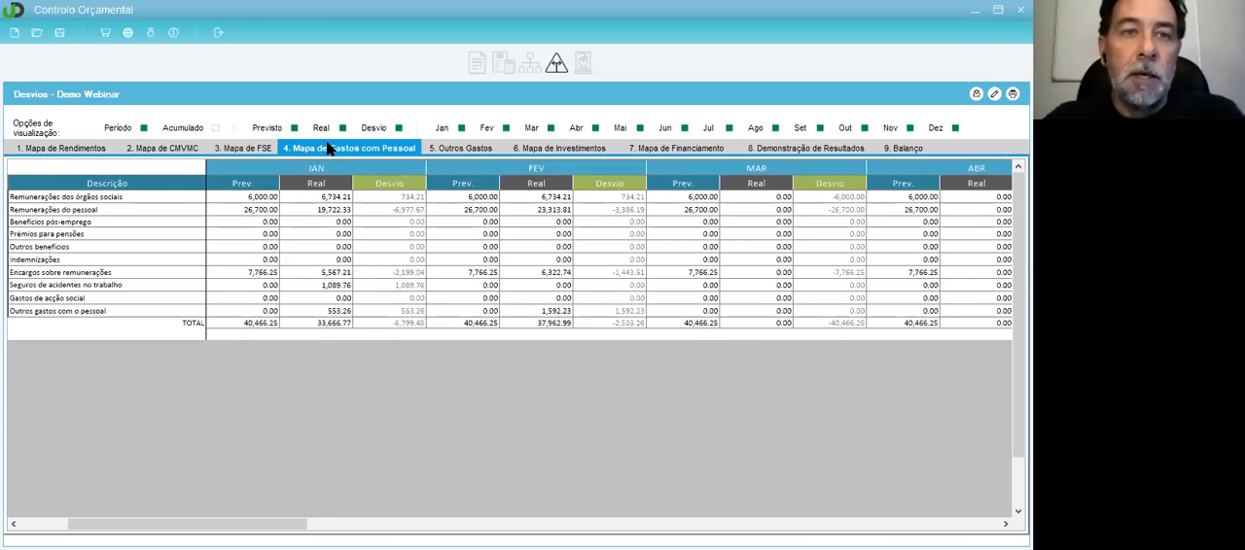
Step: Review the deviation maps for Outros Gastos, Investimentos, Financiamento, Demonstração de Resultados and Balanço, including January's real non-current assets
{"action": "left_click", "coordinate": [474, 147]}
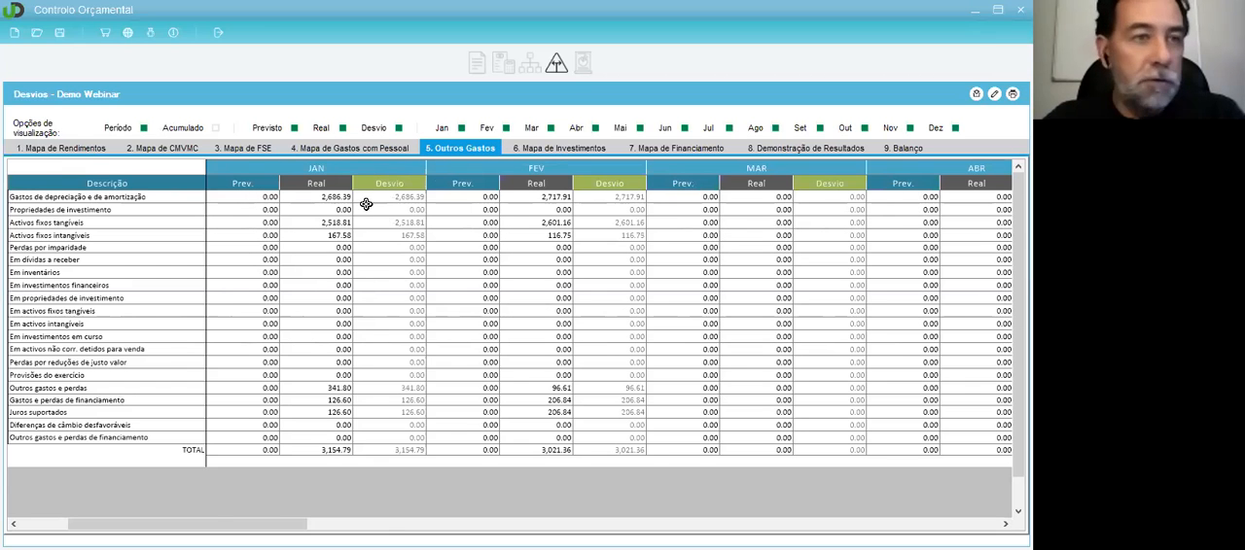
{"action": "left_click", "coordinate": [554, 149]}
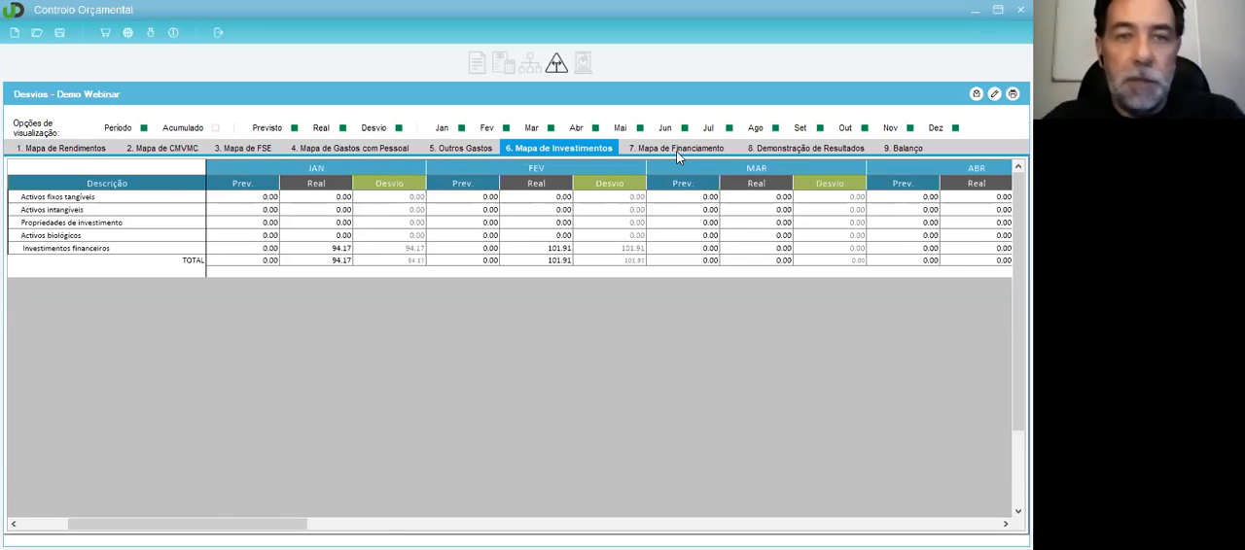
{"action": "left_click", "coordinate": [676, 149]}
{"action": "left_click", "coordinate": [787, 152]}
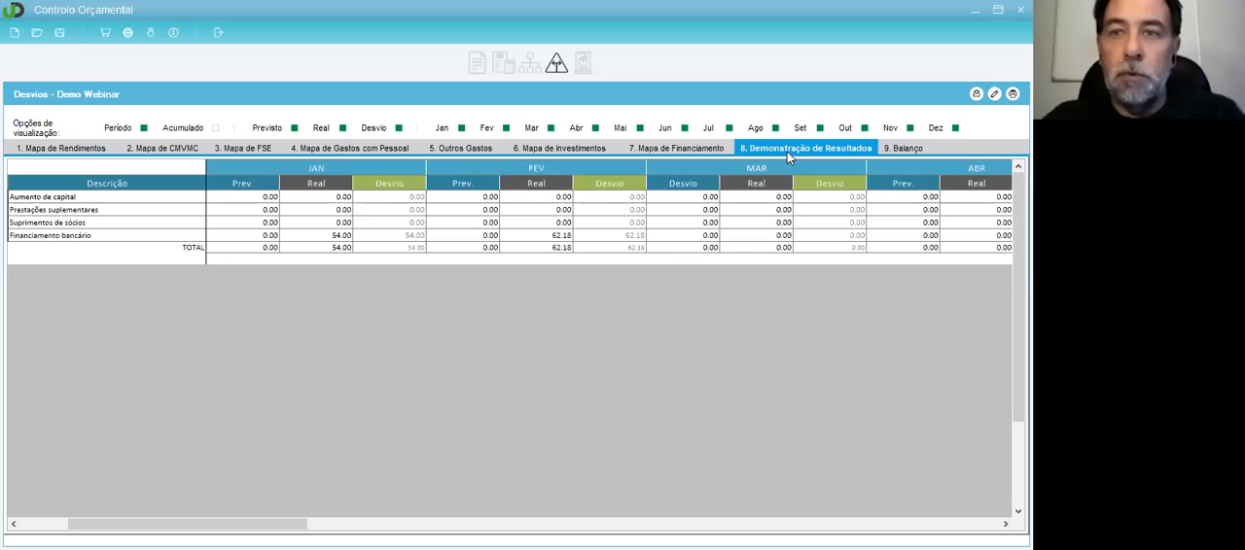
{"action": "left_click", "coordinate": [901, 148]}
{"action": "left_click", "coordinate": [324, 209]}
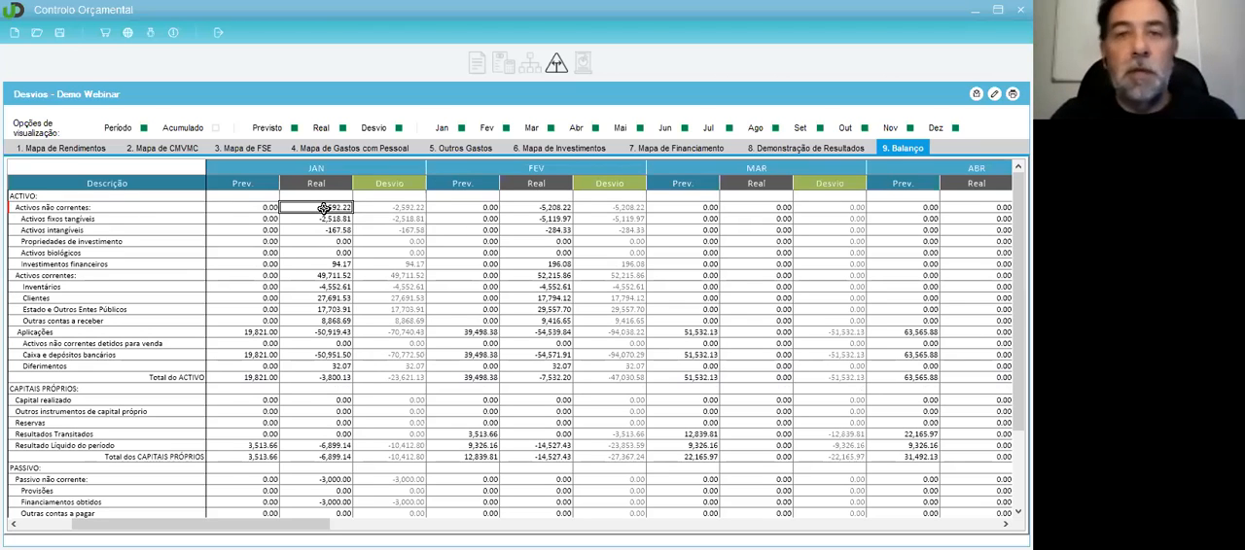
Step: Open the Dashboards, close the Análise de Sensibilidade window and look over Desvios por Rubrica and Análise Económica e Financeira
{"action": "left_click", "coordinate": [587, 70]}
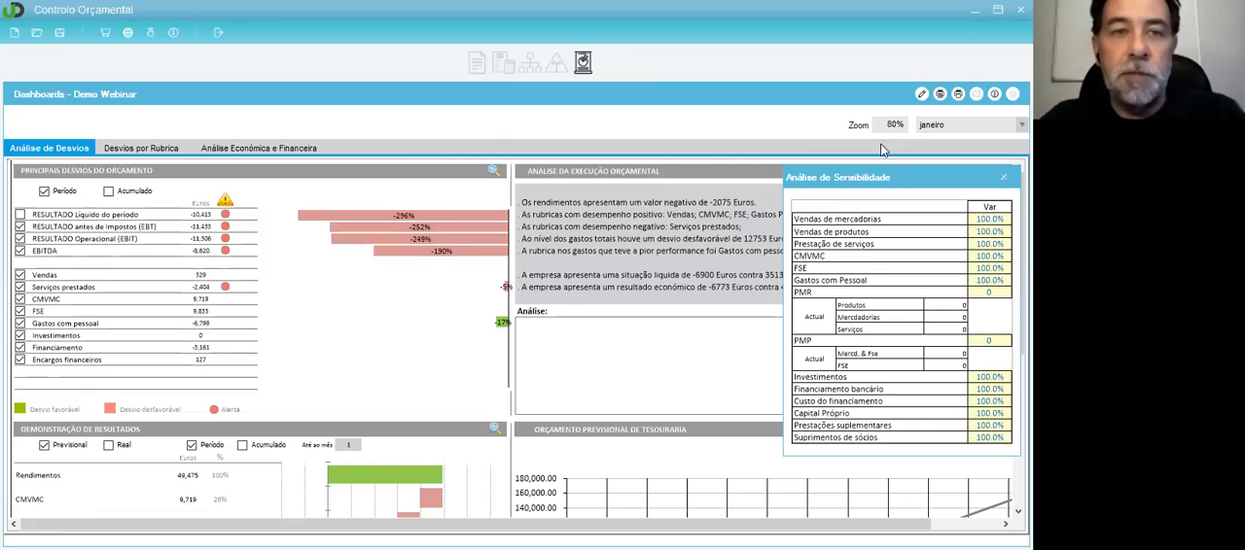
{"action": "left_click", "coordinate": [1003, 177]}
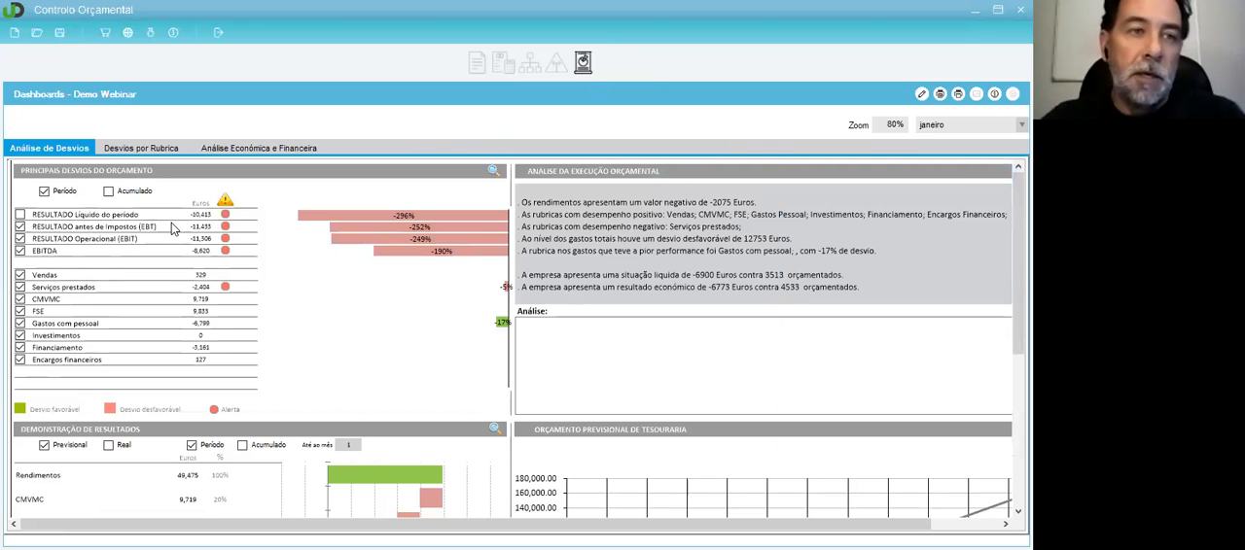
{"action": "left_click", "coordinate": [161, 151]}
{"action": "left_click", "coordinate": [245, 146]}
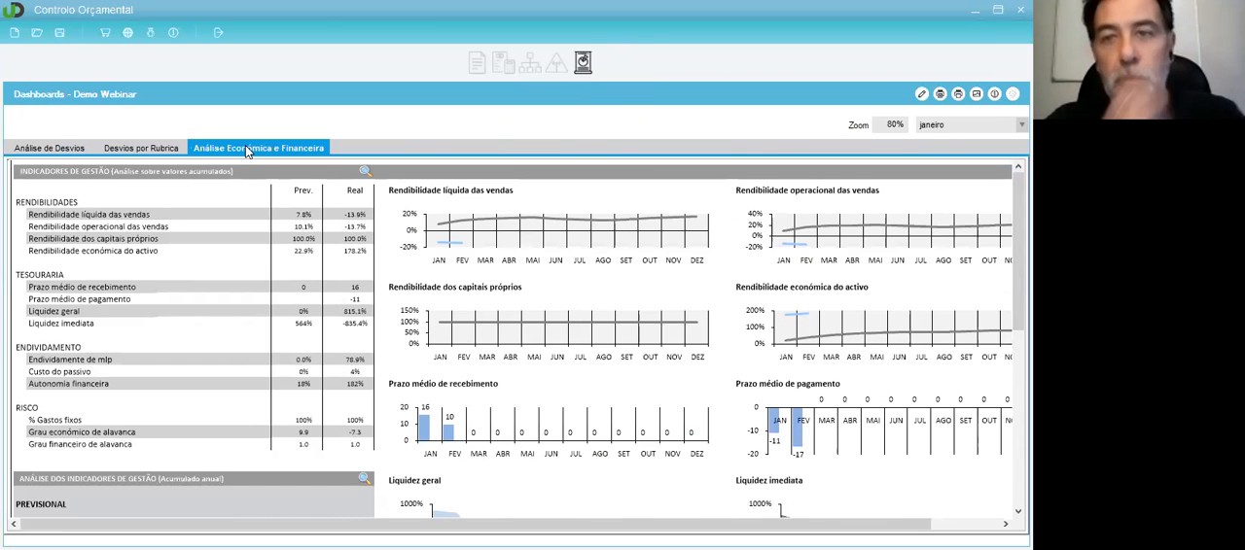
Step: Examine the income statement and forecast treasury charts in Análise de Desvios and the item charts in Desvios por Rubrica
{"action": "left_click", "coordinate": [50, 150]}
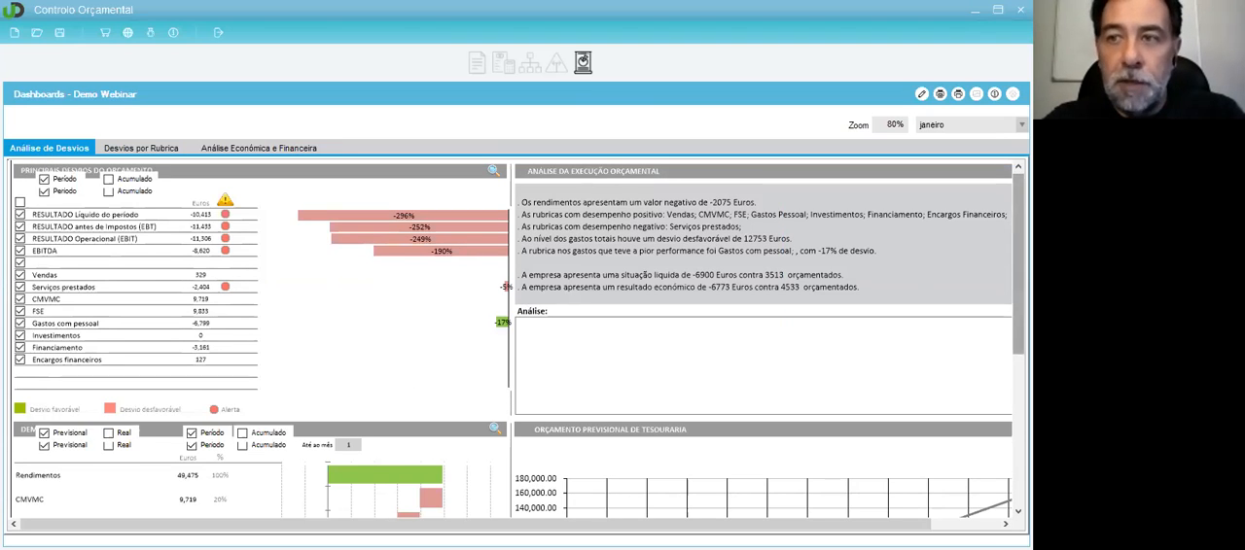
{"action": "scroll", "coordinate": [519, 340], "scroll_direction": "down", "scroll_amount": 5}
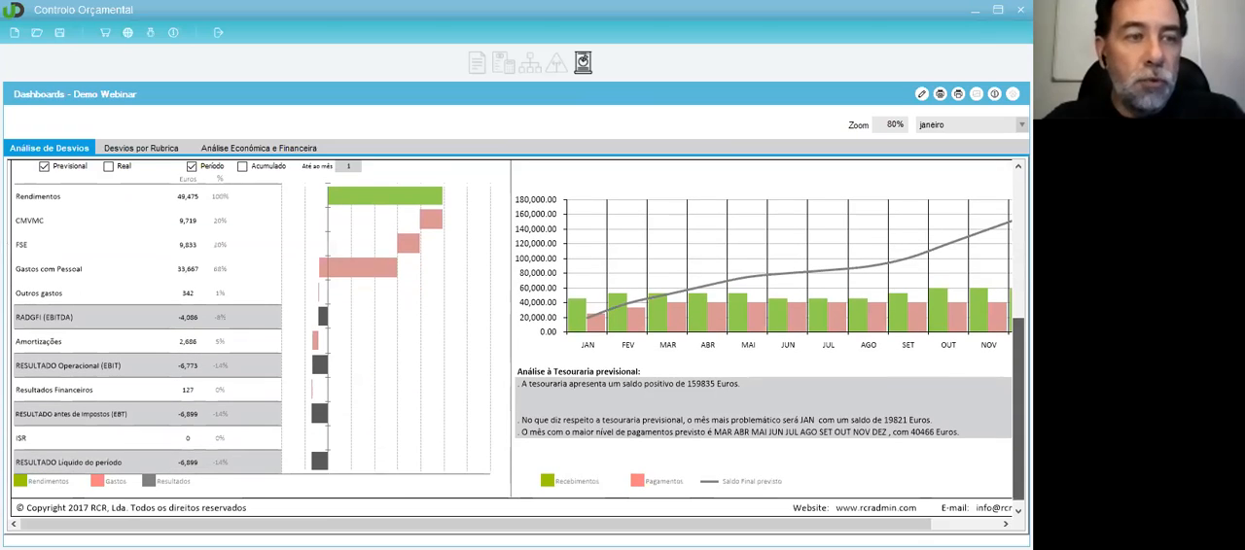
{"action": "scroll", "coordinate": [516, 339], "scroll_direction": "down", "scroll_amount": 1}
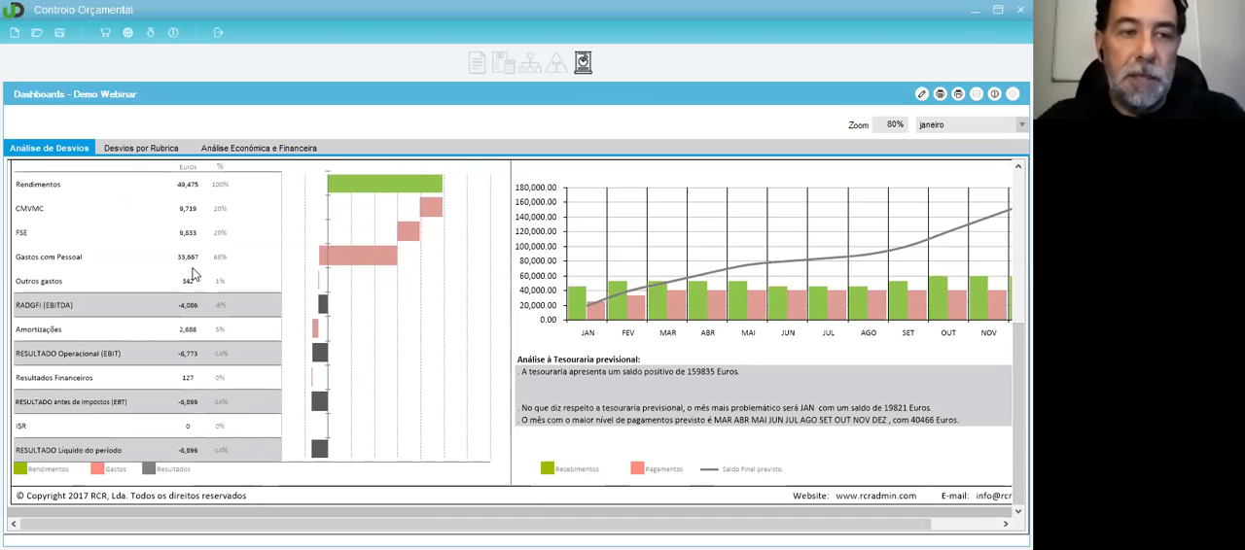
{"action": "left_click", "coordinate": [136, 146]}
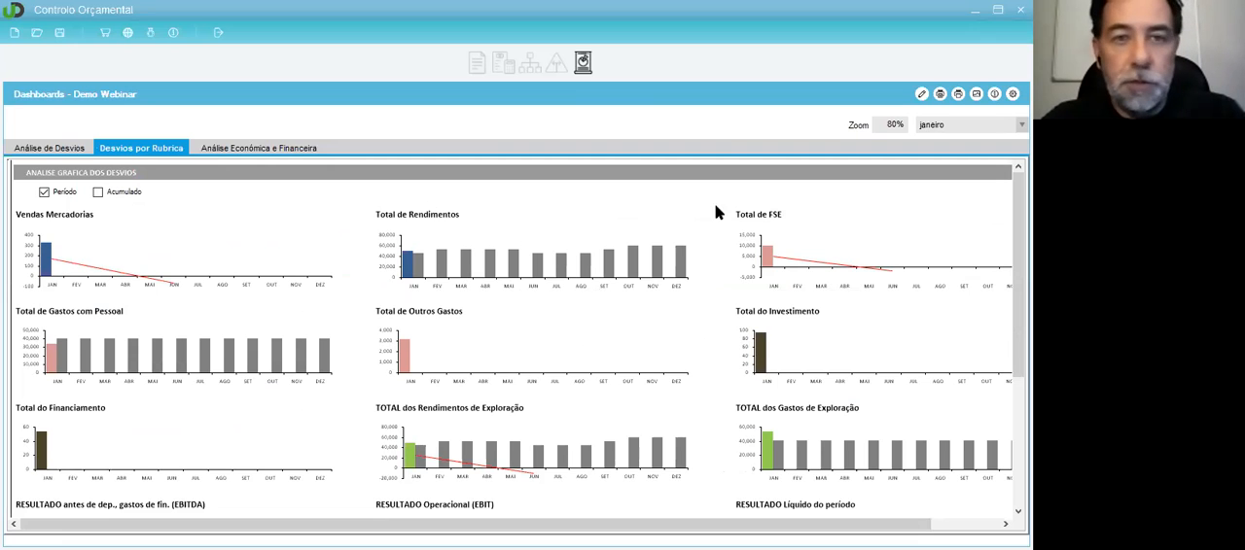
{"action": "mouse_move", "coordinate": [1019, 272]}
{"action": "left_mouse_down"}
{"action": "mouse_move", "coordinate": [1018, 401]}
{"action": "mouse_move", "coordinate": [1019, 274]}
{"action": "left_mouse_up"}
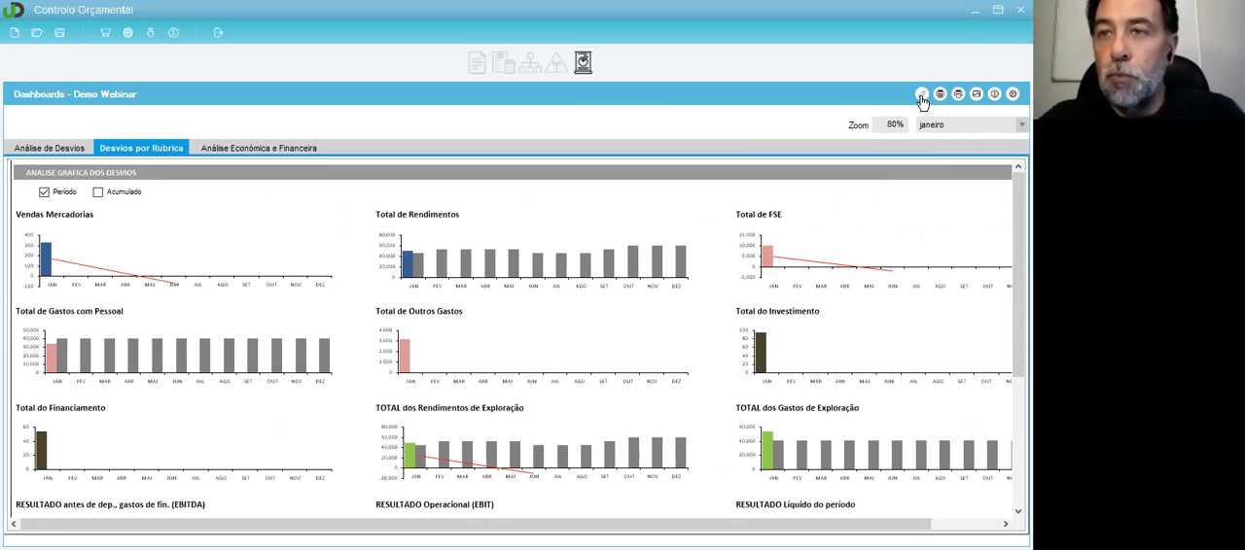
Step: Examine the management indicators, their charts and the written analysis in Análise Económica e Financeira, and return to Análise de Desvios
{"action": "left_click", "coordinate": [220, 146]}
{"action": "left_click", "coordinate": [120, 219]}
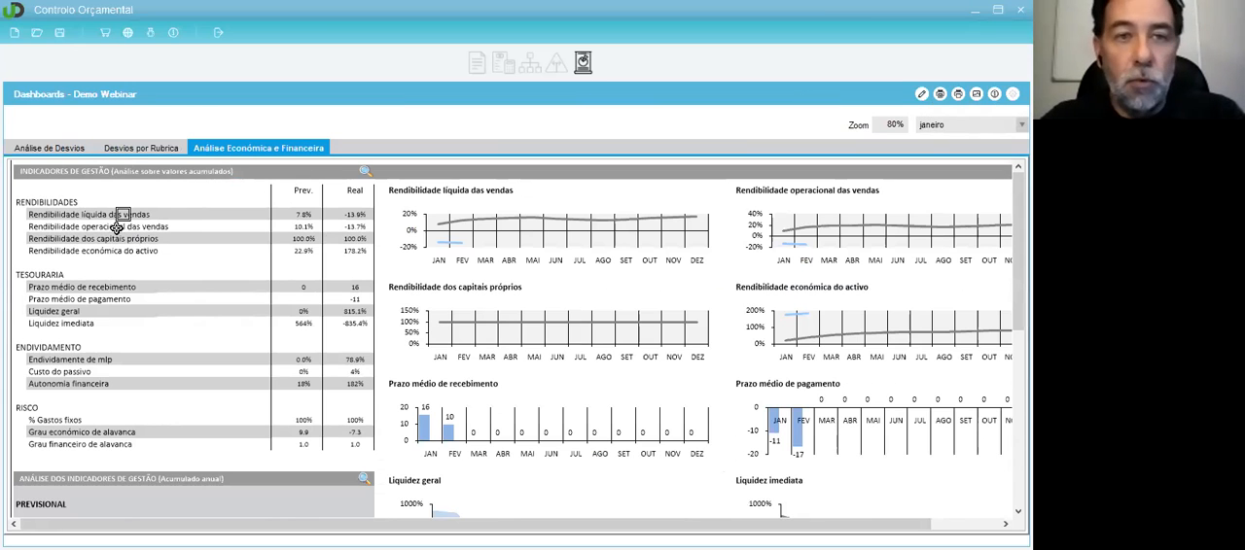
{"action": "left_click", "coordinate": [36, 212]}
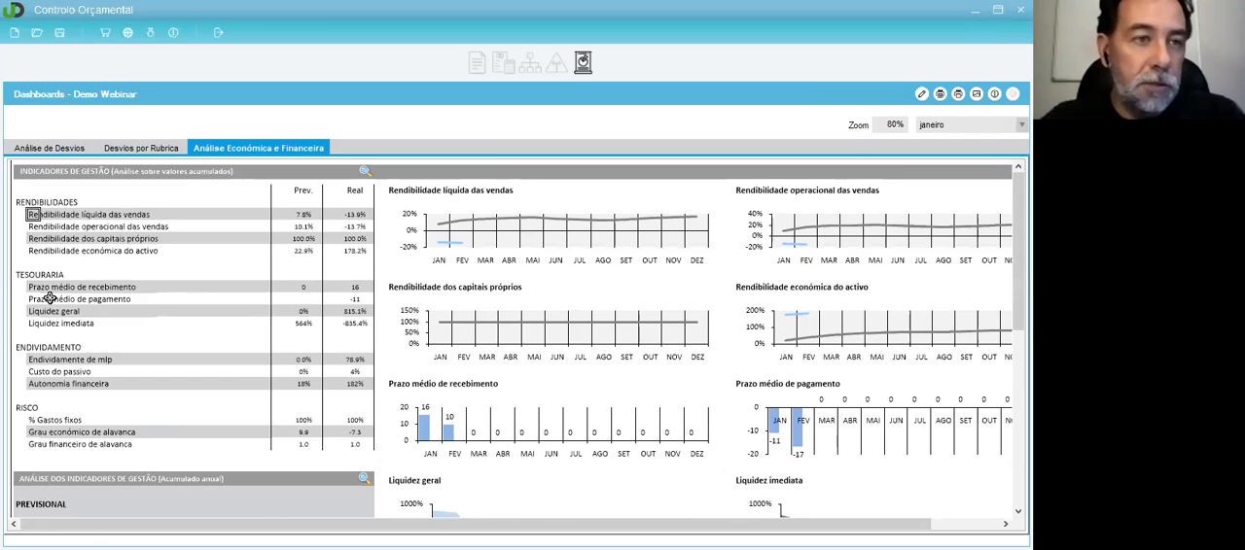
{"action": "scroll", "coordinate": [55, 314], "scroll_direction": "down", "scroll_amount": 2}
{"action": "scroll", "coordinate": [93, 335], "scroll_direction": "down", "scroll_amount": 3}
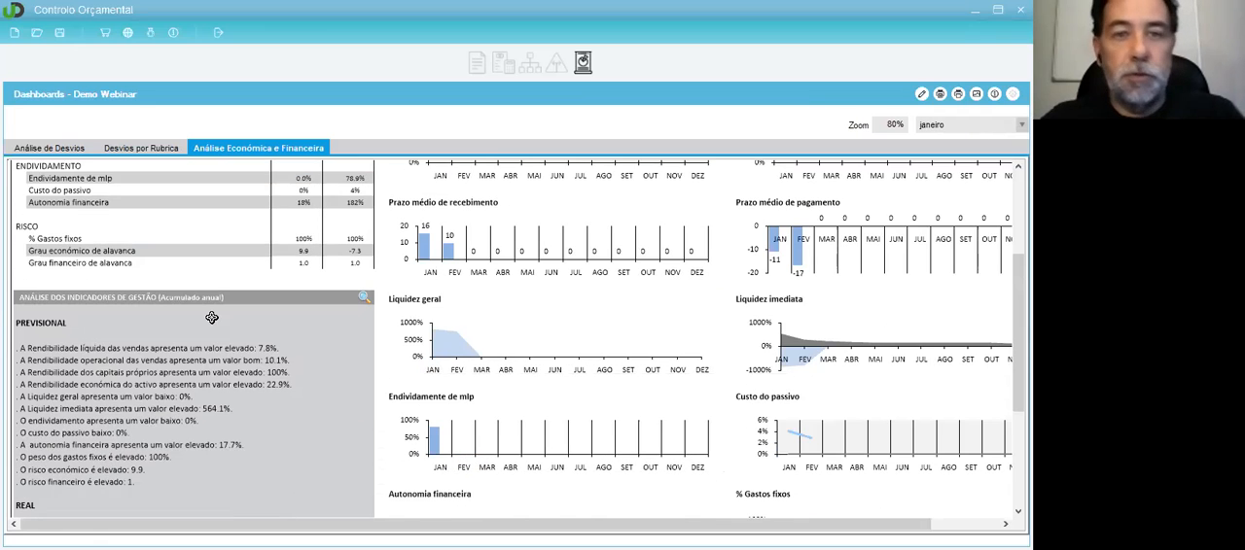
{"action": "scroll", "coordinate": [211, 317], "scroll_direction": "down", "scroll_amount": 1}
{"action": "scroll", "coordinate": [211, 317], "scroll_direction": "up", "scroll_amount": 4}
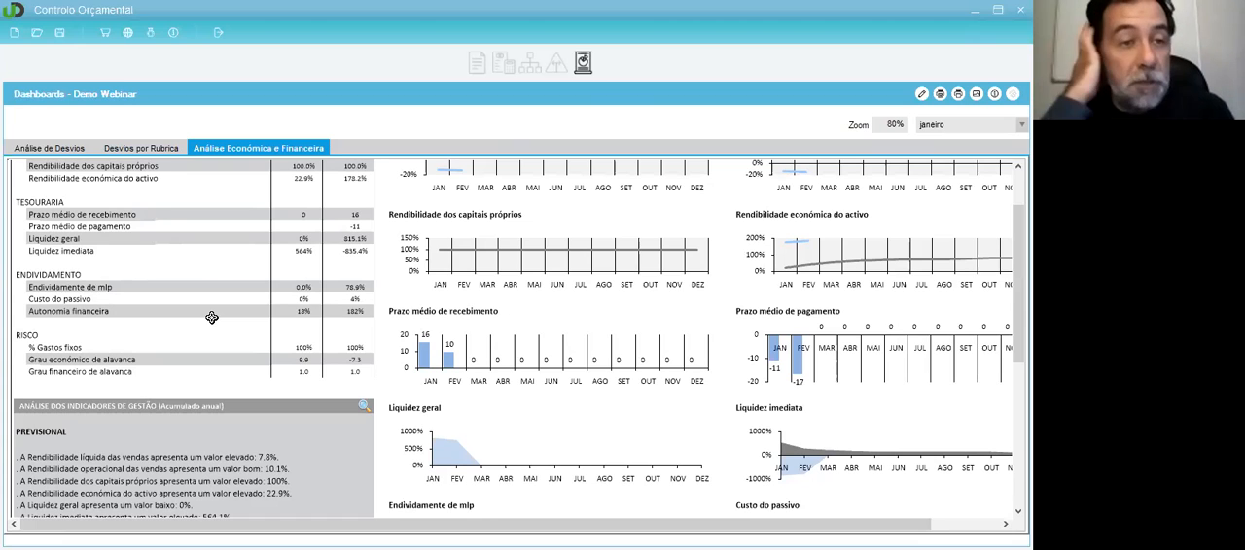
{"action": "scroll", "coordinate": [212, 317], "scroll_direction": "up", "scroll_amount": 2}
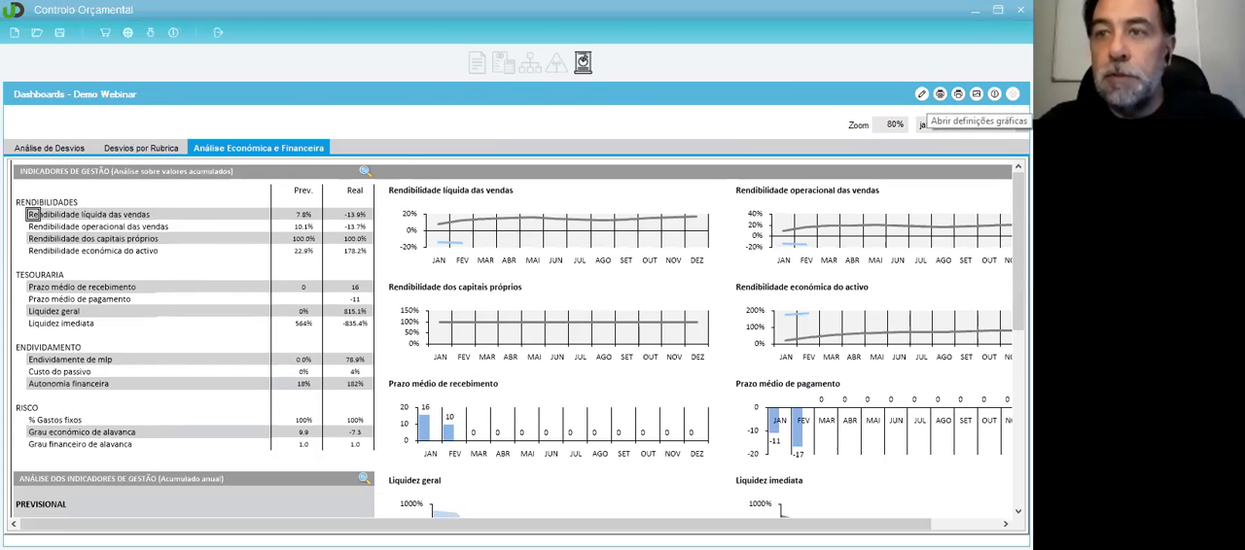
{"action": "left_click", "coordinate": [57, 147]}
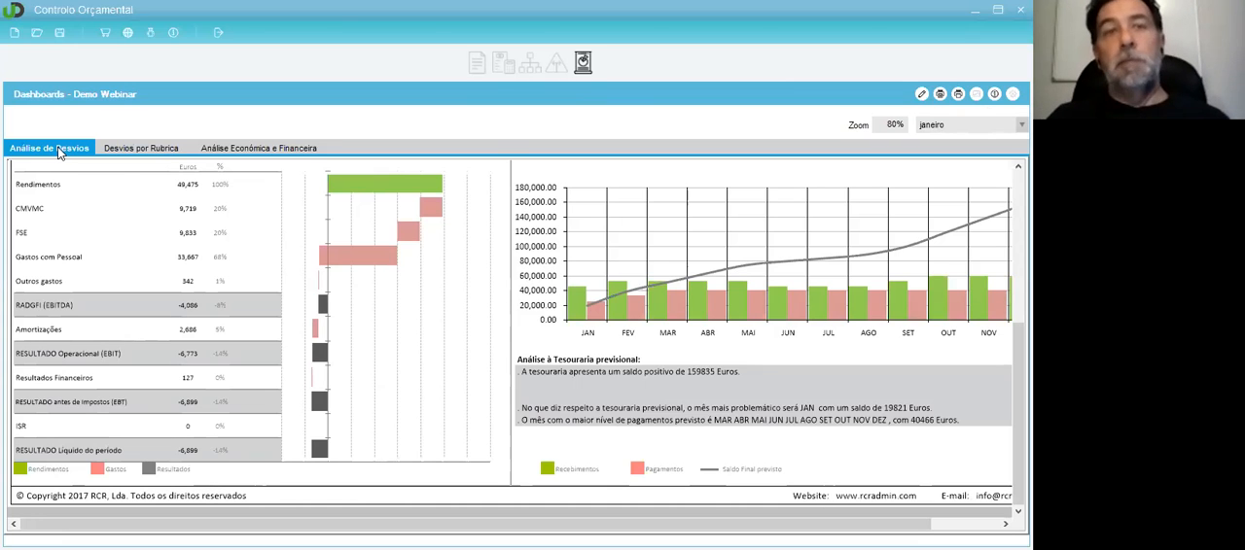
Step: Revisit the Inputs Previsionais and the detailed forecast inputs for Venda de Produtos, Venda de Mercadorias and Prestação de Serviços
{"action": "left_click", "coordinate": [230, 32]}
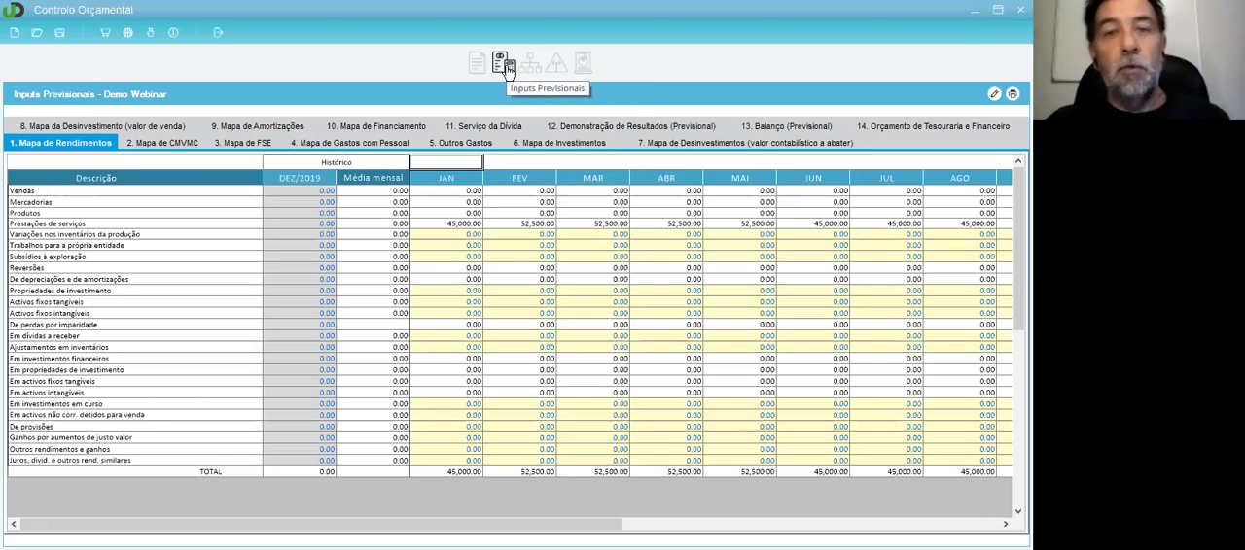
{"action": "left_click", "coordinate": [531, 64]}
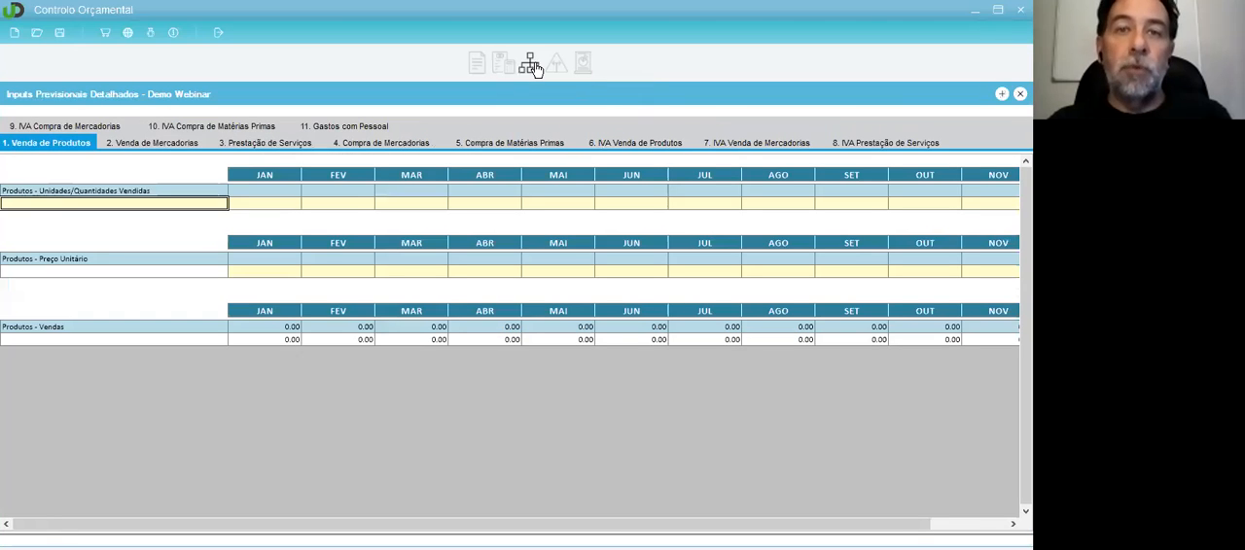
{"action": "left_click", "coordinate": [161, 143]}
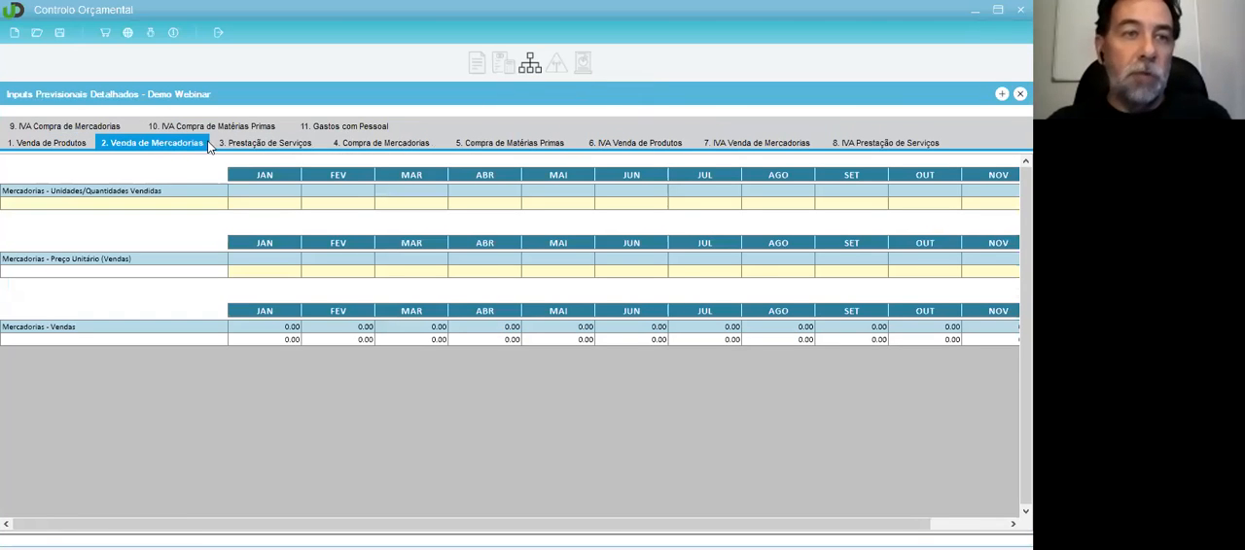
{"action": "left_click", "coordinate": [267, 143]}
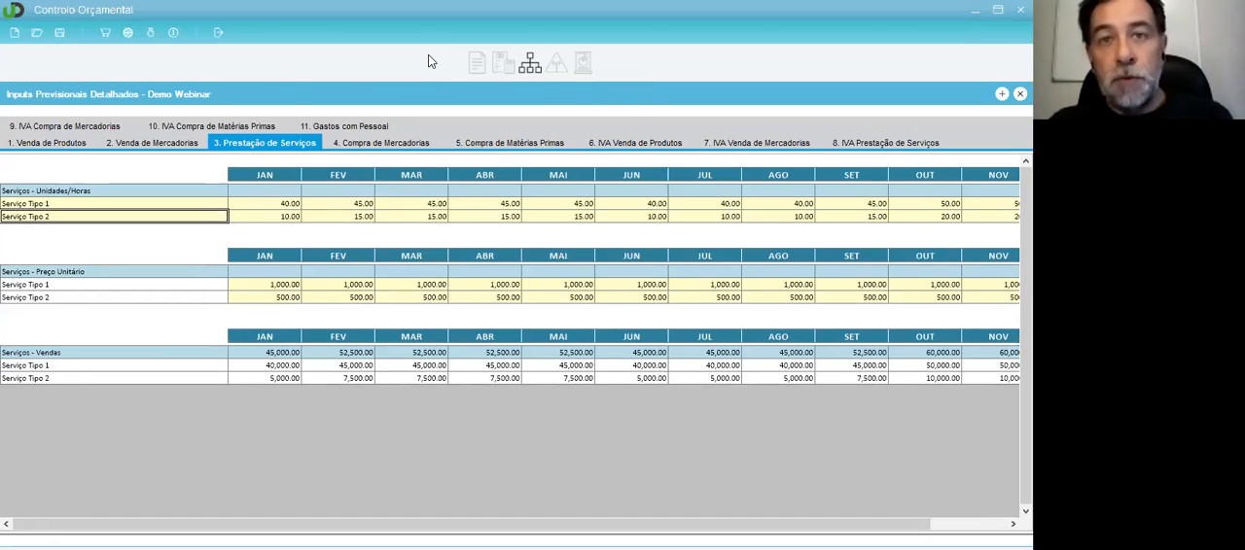
Step: Revisit the Balanço deviation map and the Análise de Desvios and Desvios por Rubrica dashboards, ending on Análise de Desvios
{"action": "left_click", "coordinate": [552, 73]}
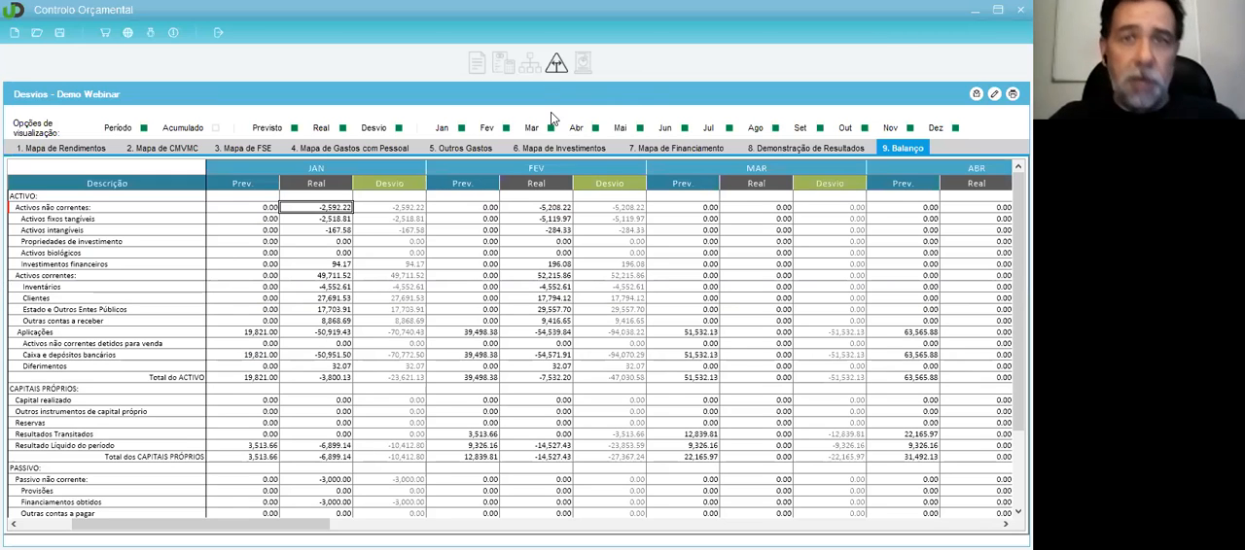
{"action": "left_click", "coordinate": [589, 68]}
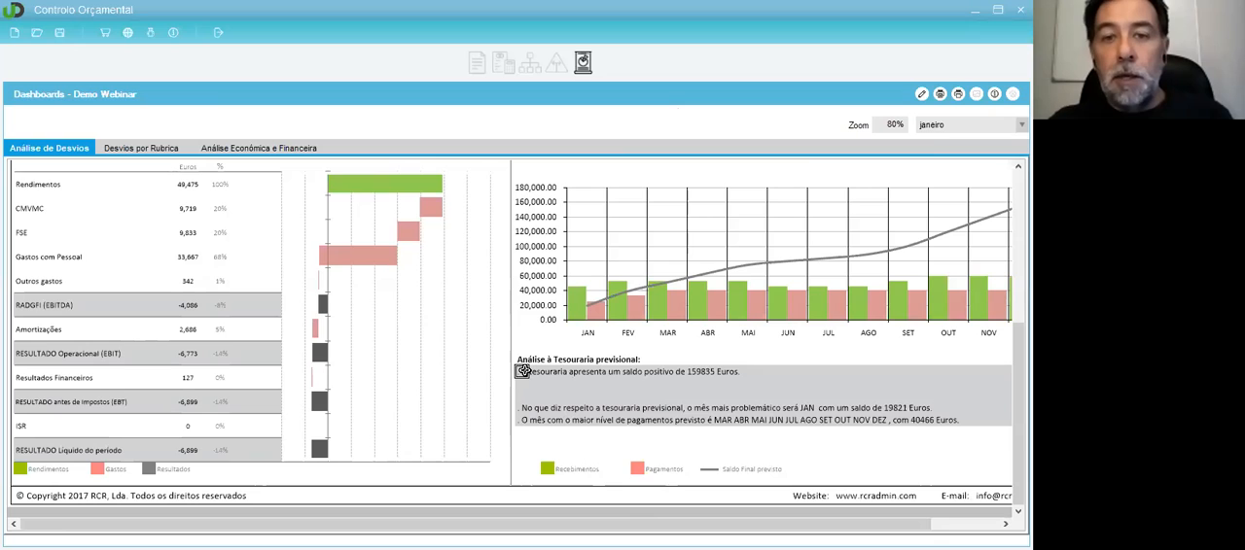
{"action": "scroll", "coordinate": [523, 372], "scroll_direction": "down", "scroll_amount": 1}
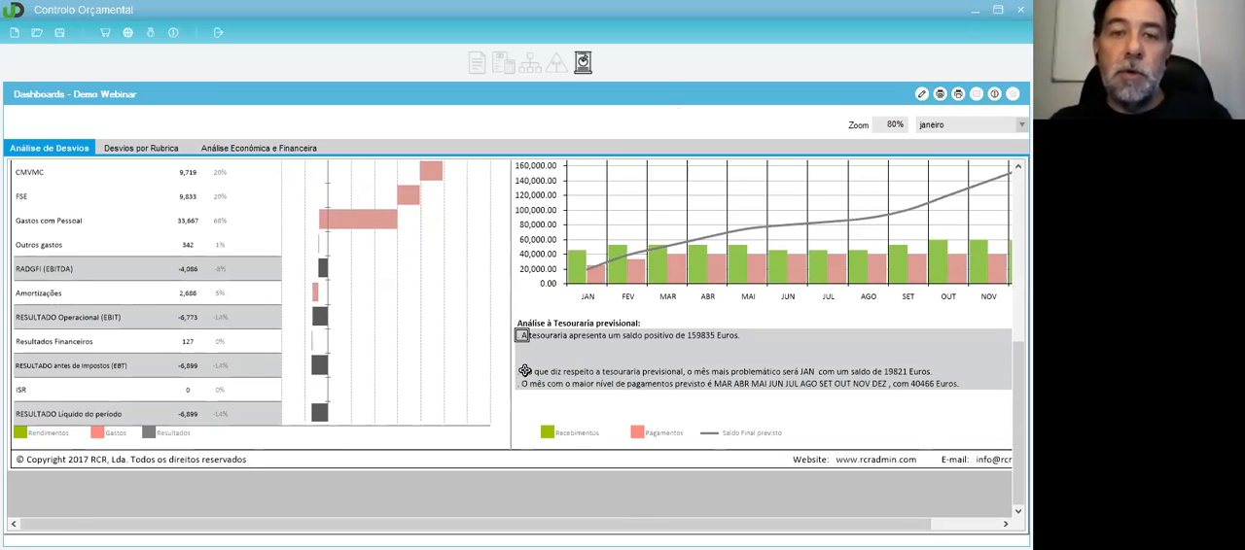
{"action": "scroll", "coordinate": [341, 273], "scroll_direction": "up", "scroll_amount": 2}
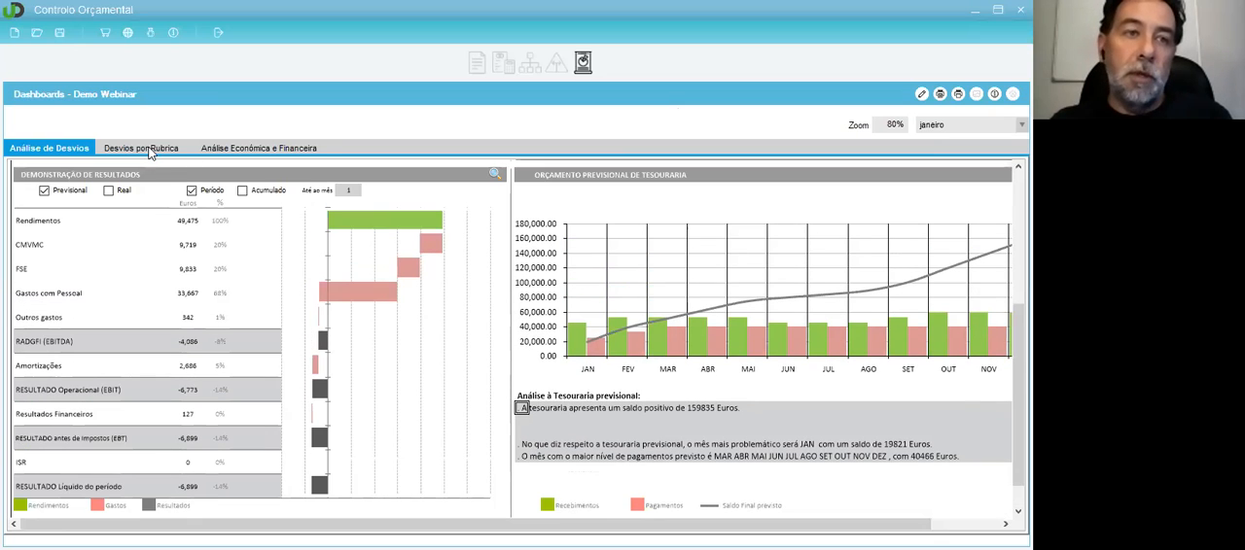
{"action": "left_click", "coordinate": [151, 151]}
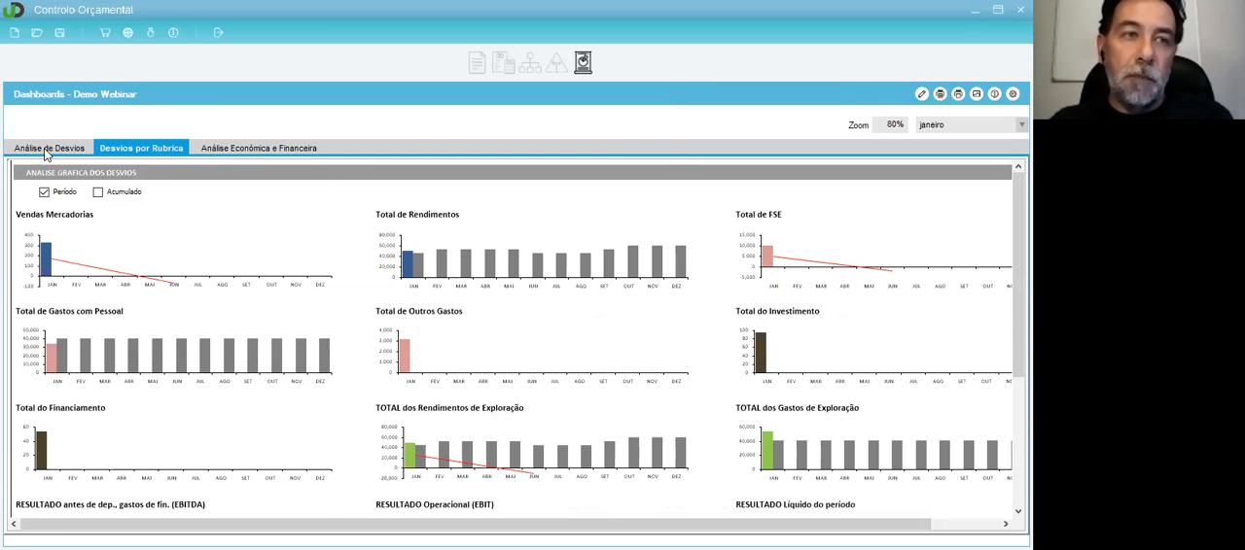
{"action": "left_click", "coordinate": [43, 148]}
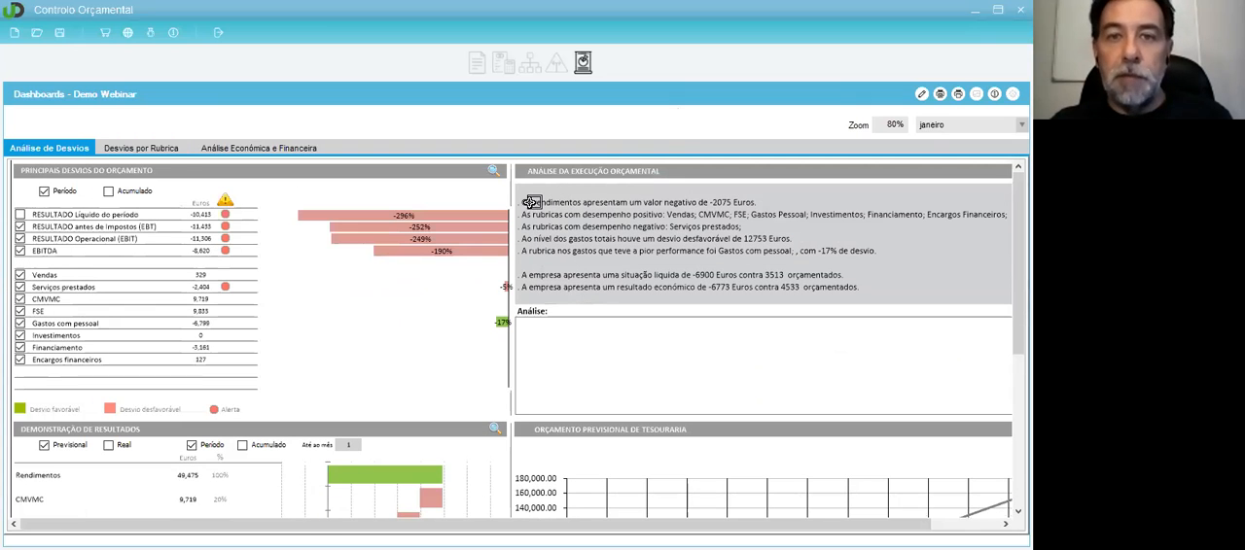